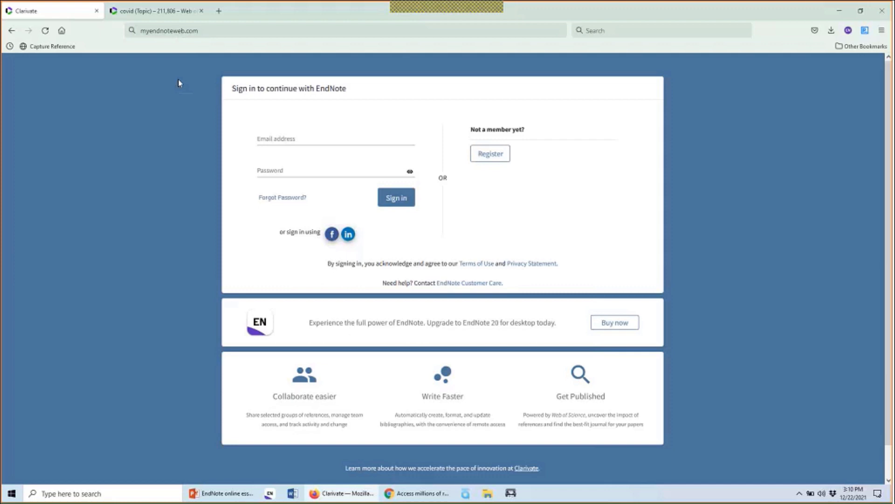
Reload the myendnoteweb.com sign-in page and select its new Clarivate login address
{"action": "left_click", "coordinate": [222, 27]}
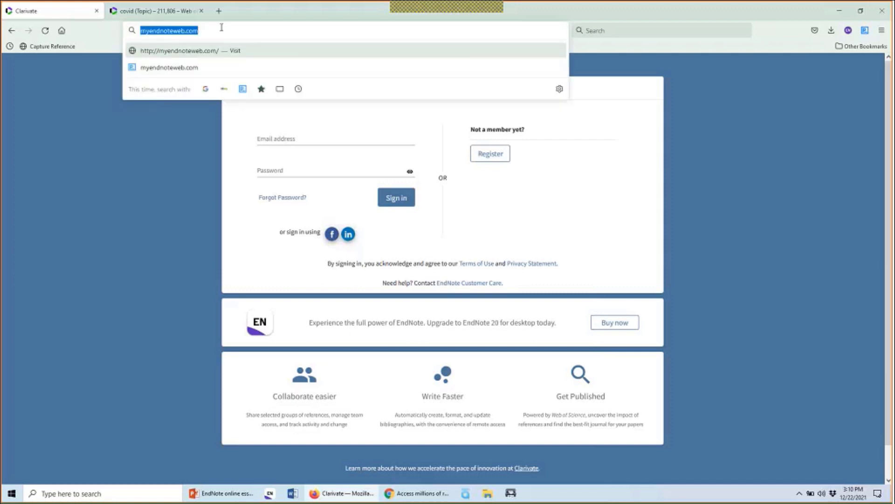
{"action": "key", "text": "Return"}
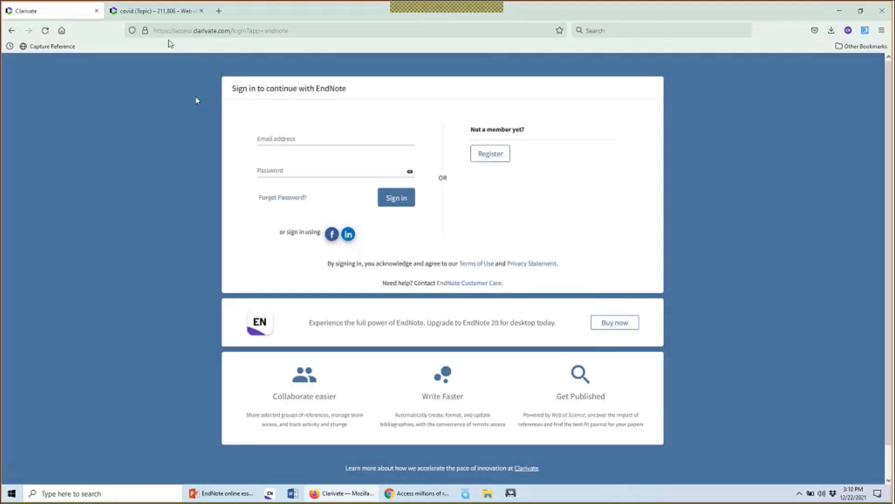
{"action": "left_click", "coordinate": [197, 30]}
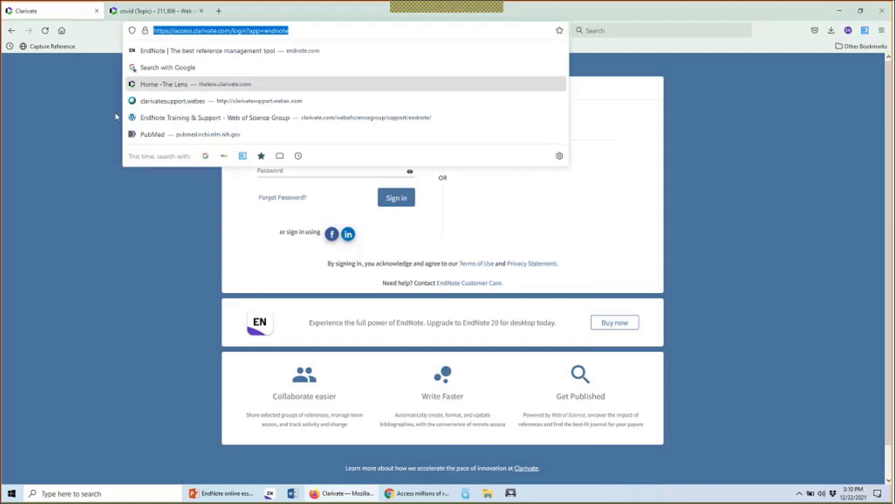
{"action": "left_click", "coordinate": [76, 143]}
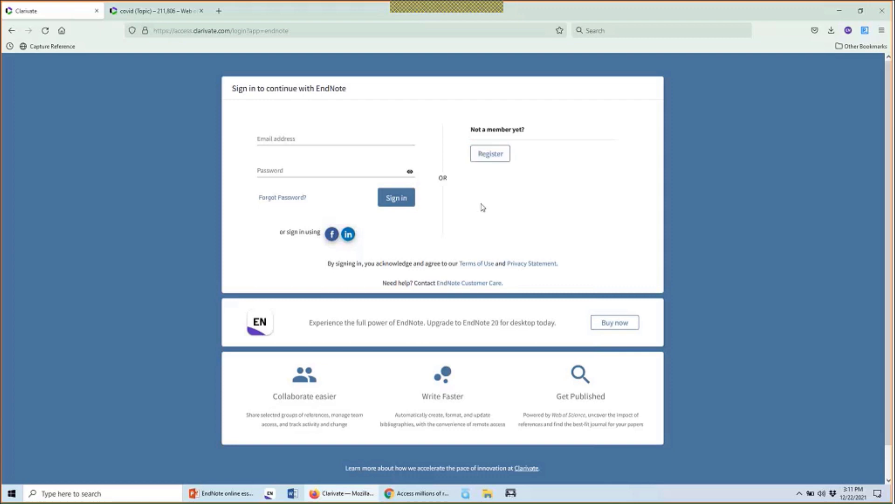
{"action": "left_click", "coordinate": [490, 154]}
Sign in to EndNote Online with the browser's saved email and password
{"action": "left_click", "coordinate": [387, 138]}
{"action": "left_click", "coordinate": [383, 150]}
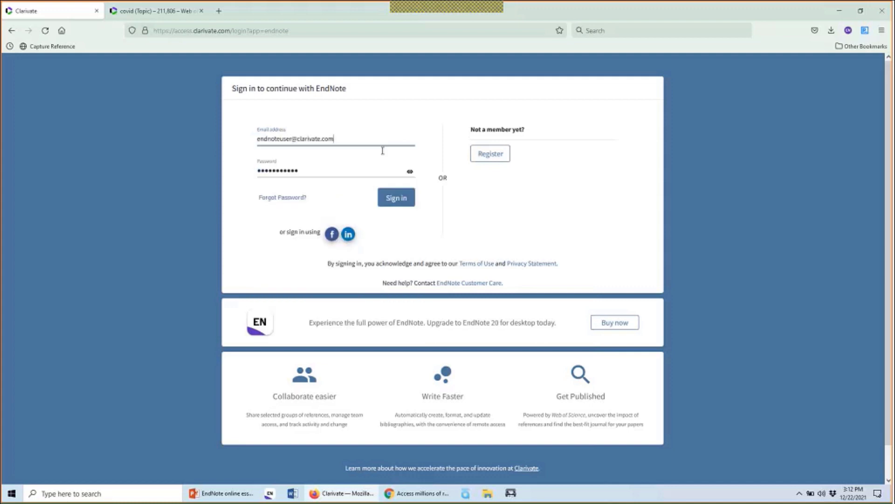
{"action": "left_click", "coordinate": [403, 199]}
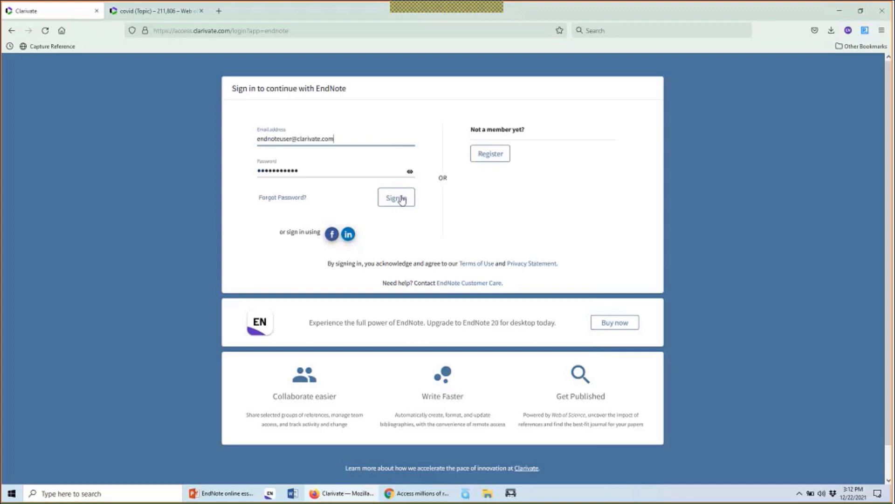
{"action": "left_click", "coordinate": [402, 199]}
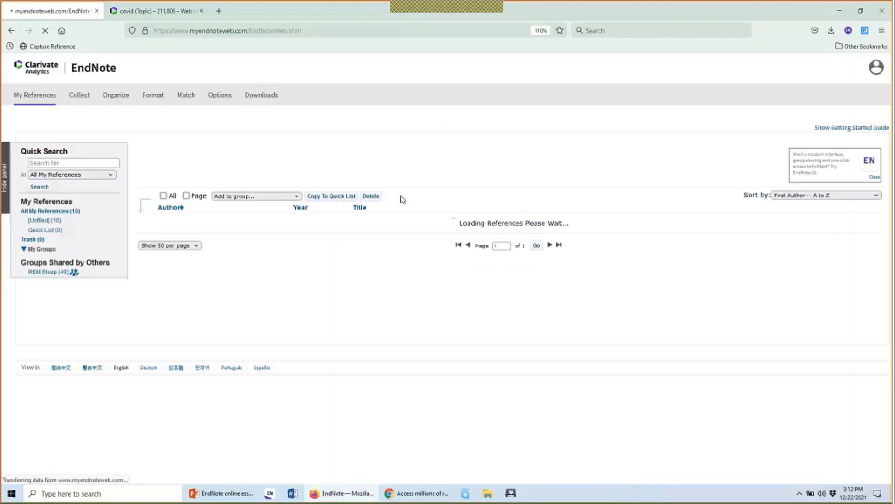
{"action": "left_click", "coordinate": [816, 131]}
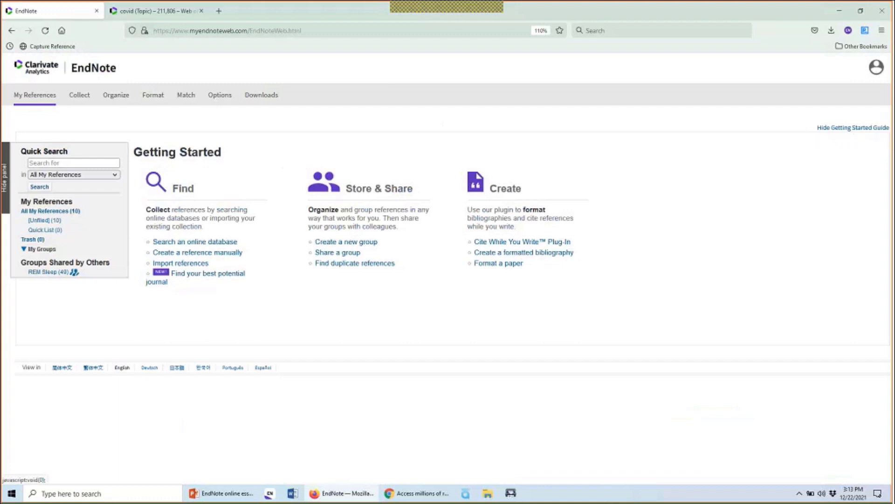
{"action": "left_click", "coordinate": [849, 129]}
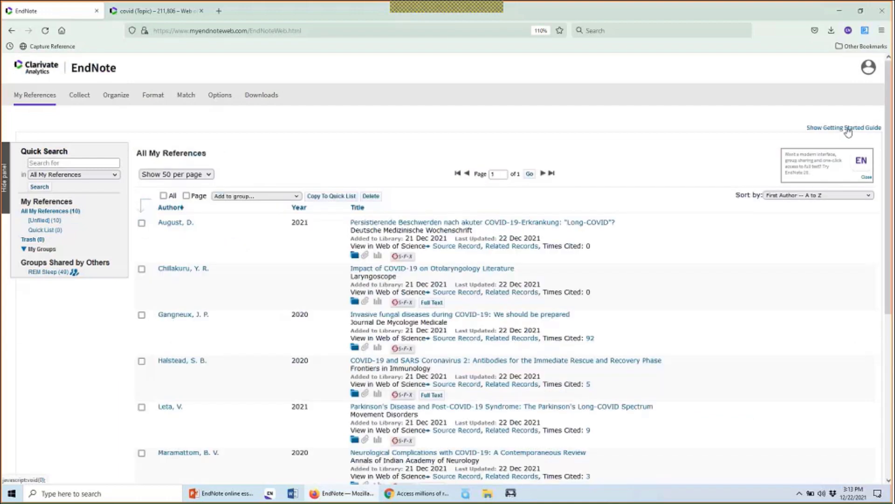
{"action": "left_click", "coordinate": [848, 129]}
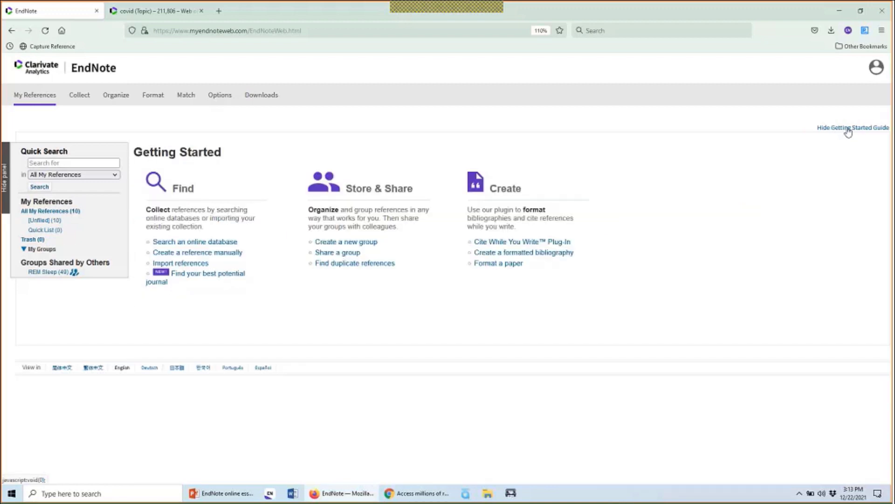
{"action": "left_click", "coordinate": [848, 129]}
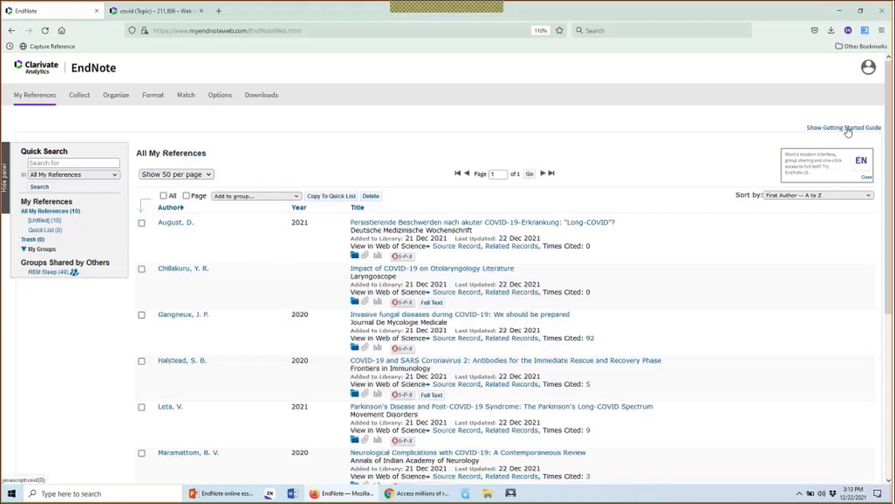
{"action": "scroll", "coordinate": [665, 196], "scroll_direction": "down", "scroll_amount": 1}
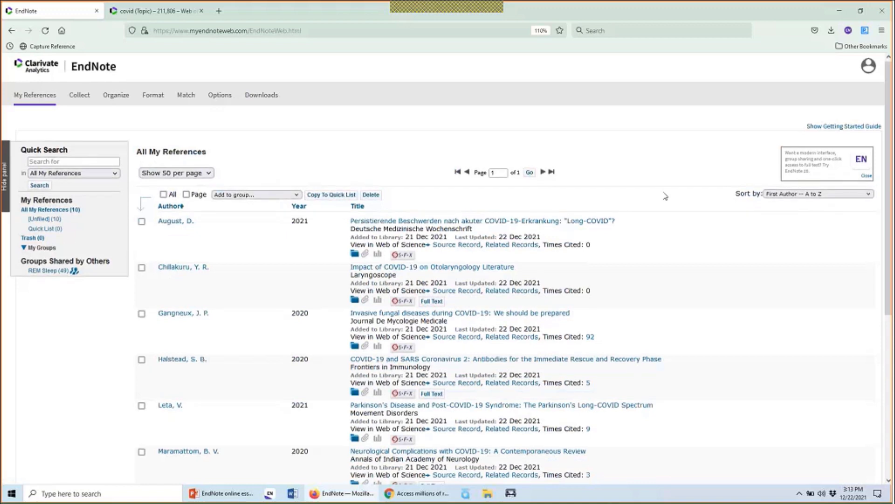
Browse the reference list, then switch to the Web of Science tab with 211,806 covid results
{"action": "scroll", "coordinate": [665, 196], "scroll_direction": "down", "scroll_amount": 2}
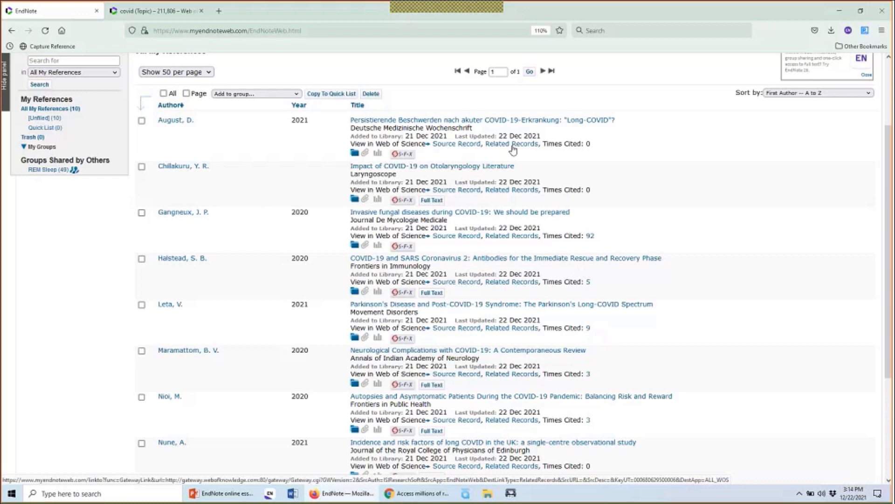
{"action": "scroll", "coordinate": [598, 184], "scroll_direction": "down", "scroll_amount": 2}
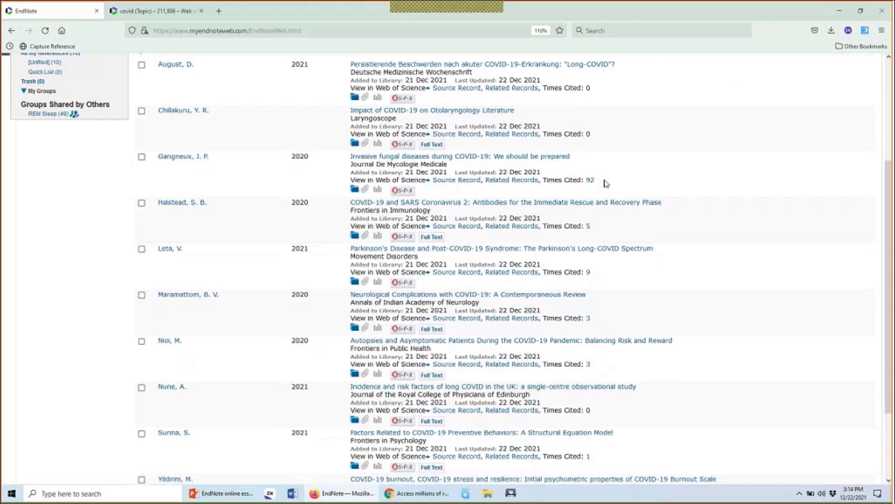
{"action": "scroll", "coordinate": [606, 183], "scroll_direction": "up", "scroll_amount": 3}
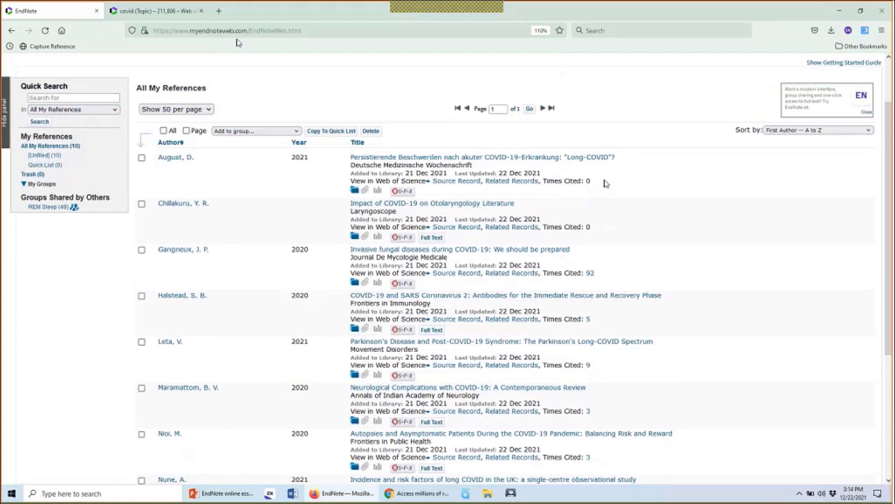
{"action": "left_click", "coordinate": [194, 11]}
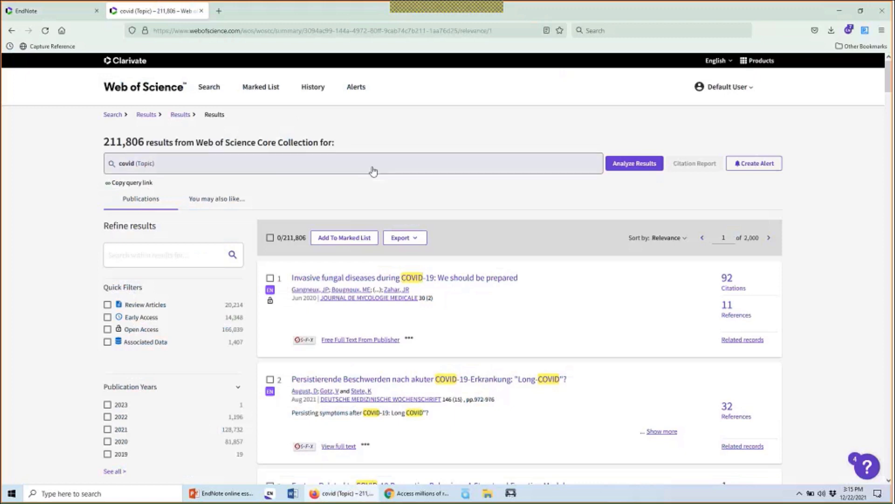
{"action": "scroll", "coordinate": [373, 172], "scroll_direction": "down", "scroll_amount": 2}
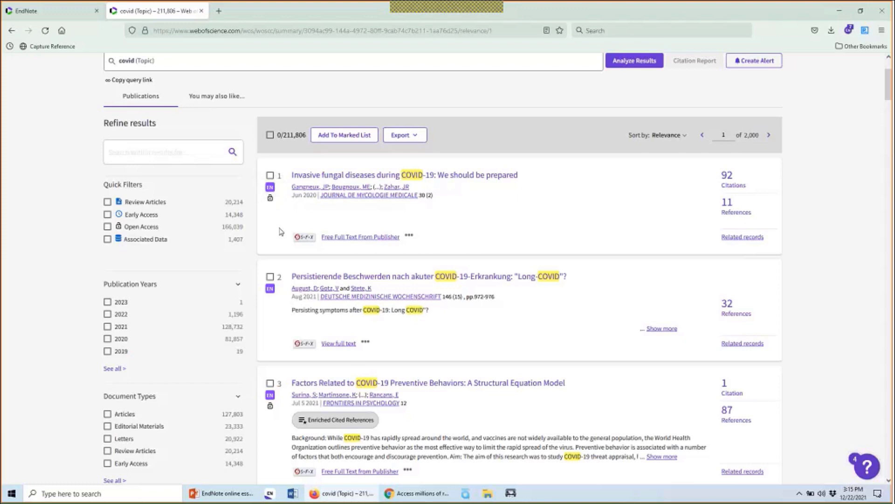
{"action": "scroll", "coordinate": [281, 232], "scroll_direction": "down", "scroll_amount": 6}
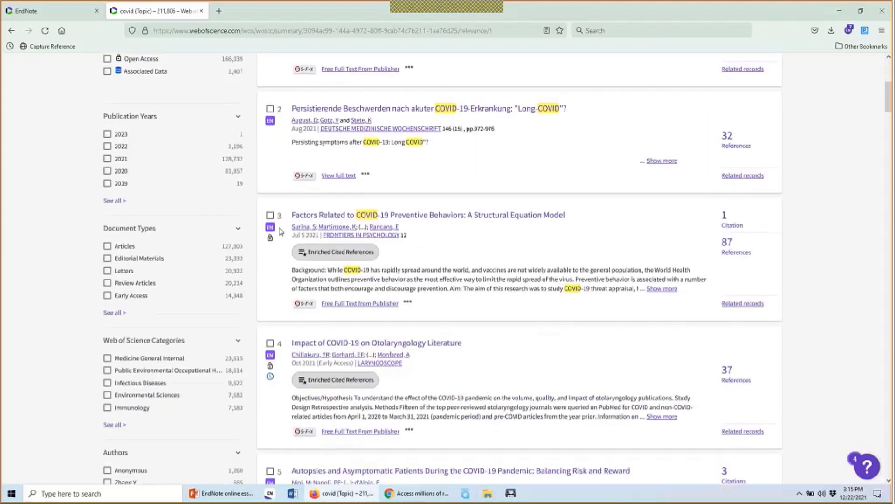
{"action": "scroll", "coordinate": [281, 231], "scroll_direction": "down", "scroll_amount": 11}
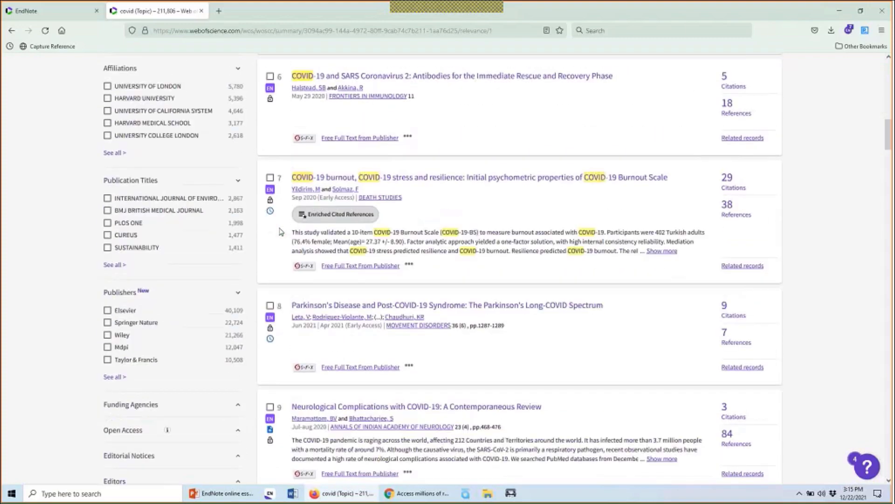
{"action": "scroll", "coordinate": [281, 232], "scroll_direction": "down", "scroll_amount": 5}
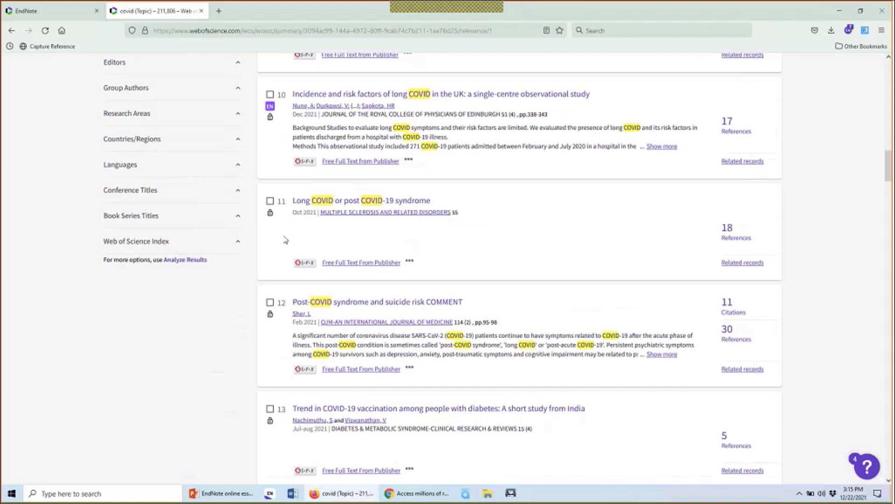
{"action": "scroll", "coordinate": [285, 239], "scroll_direction": "down", "scroll_amount": 2}
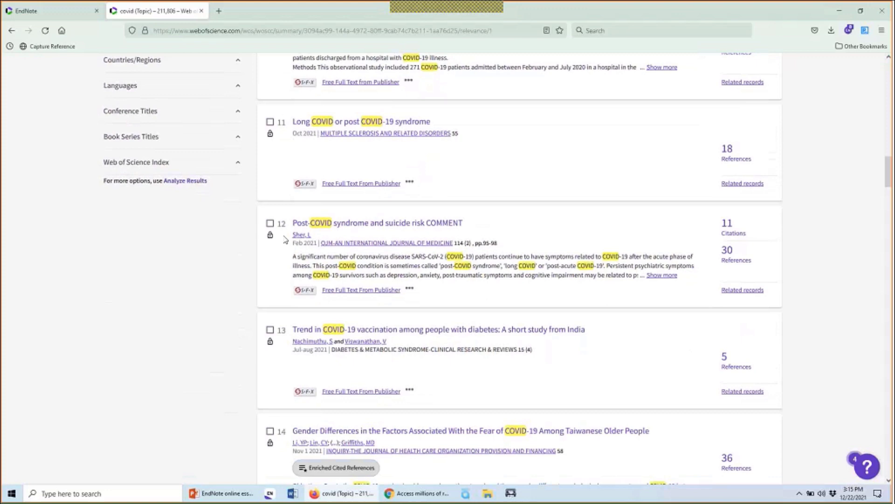
Close the Web of Science tab and scroll the ten-reference list down and back up
{"action": "left_click", "coordinate": [202, 12]}
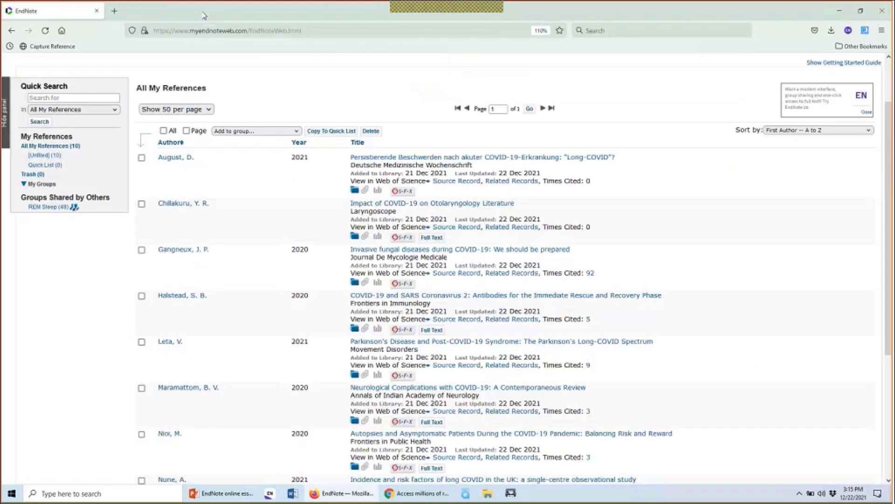
{"action": "scroll", "coordinate": [221, 122], "scroll_direction": "up", "scroll_amount": 3}
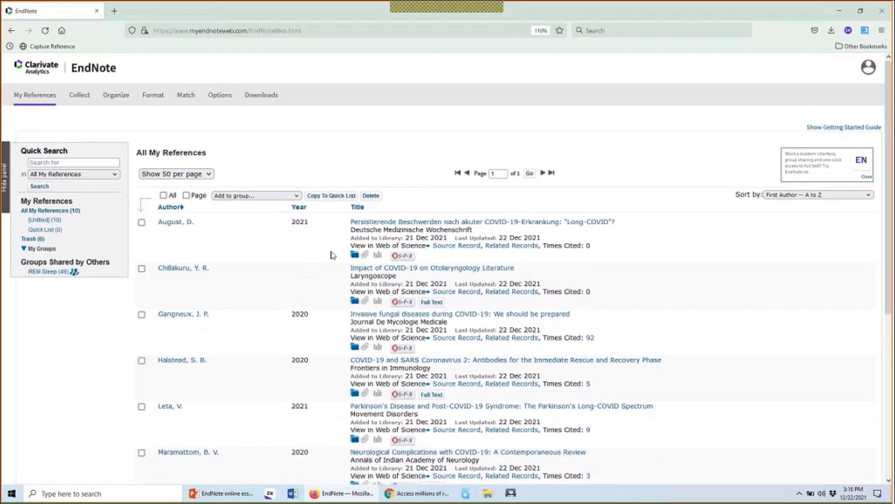
{"action": "scroll", "coordinate": [333, 254], "scroll_direction": "down", "scroll_amount": 2}
{"action": "scroll", "coordinate": [333, 255], "scroll_direction": "down", "scroll_amount": 2}
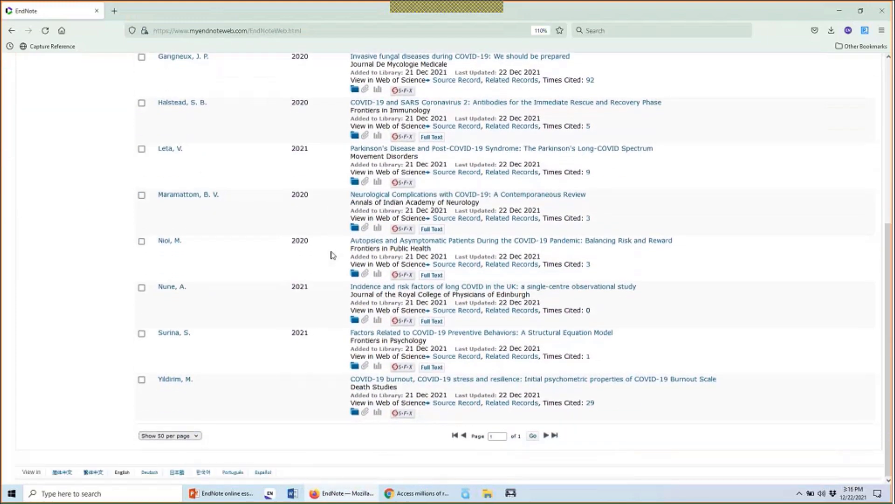
{"action": "scroll", "coordinate": [333, 254], "scroll_direction": "up", "scroll_amount": 3}
{"action": "scroll", "coordinate": [333, 254], "scroll_direction": "up", "scroll_amount": 2}
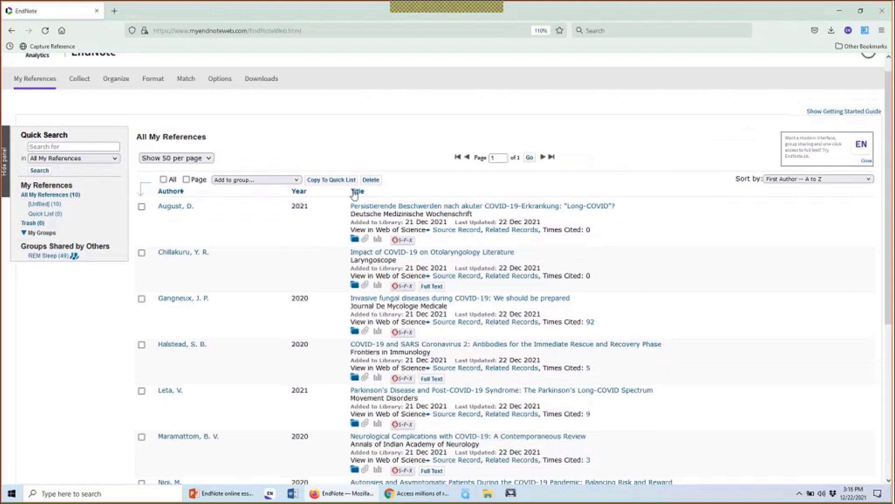
{"action": "left_click", "coordinate": [300, 191]}
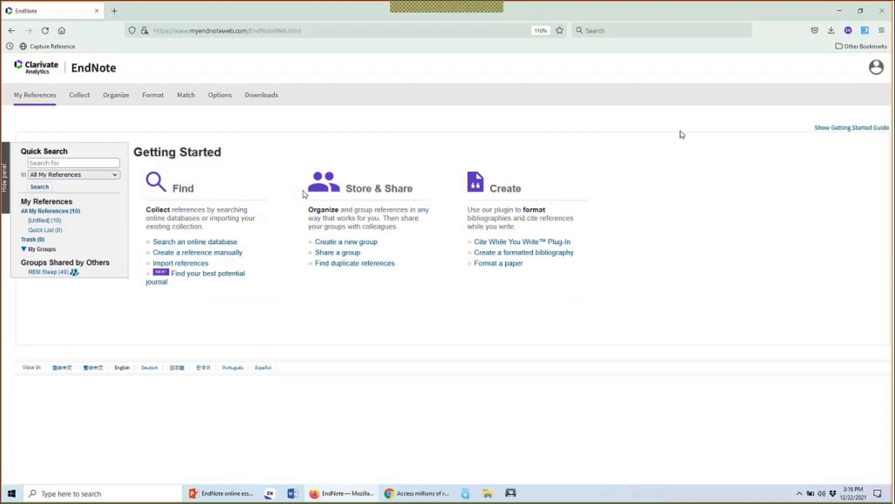
{"action": "left_click", "coordinate": [875, 128]}
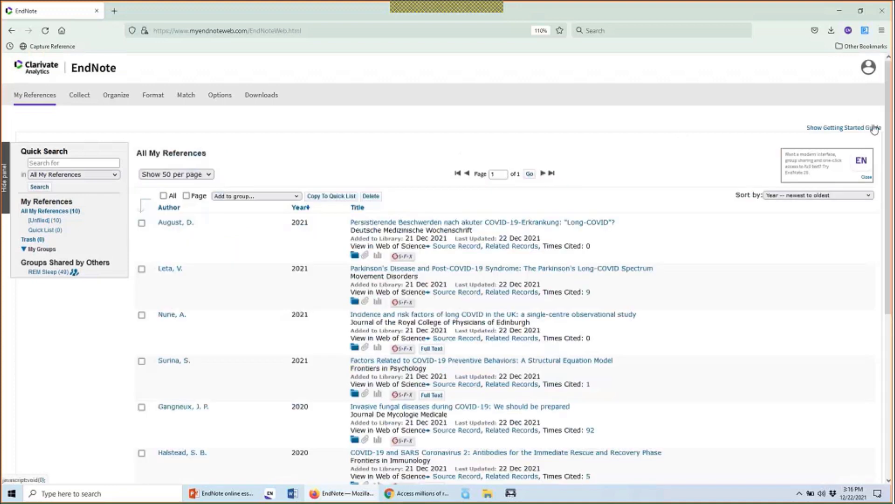
{"action": "left_click", "coordinate": [301, 208]}
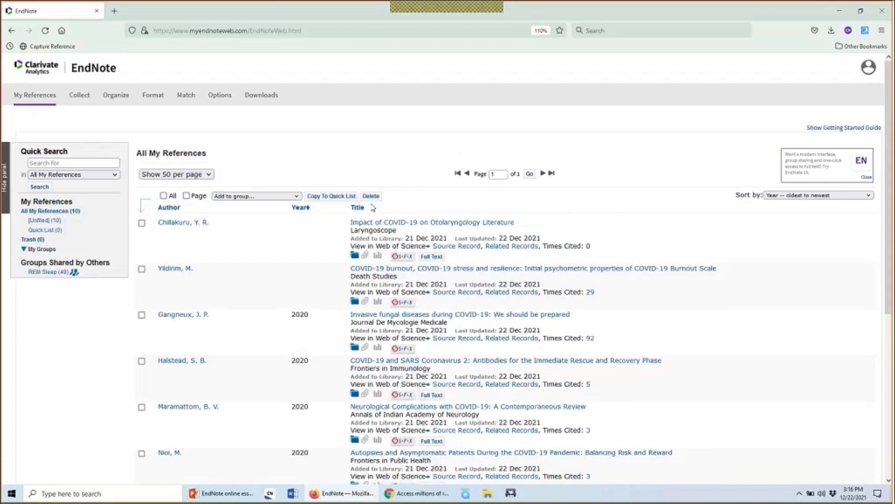
{"action": "left_click", "coordinate": [795, 196]}
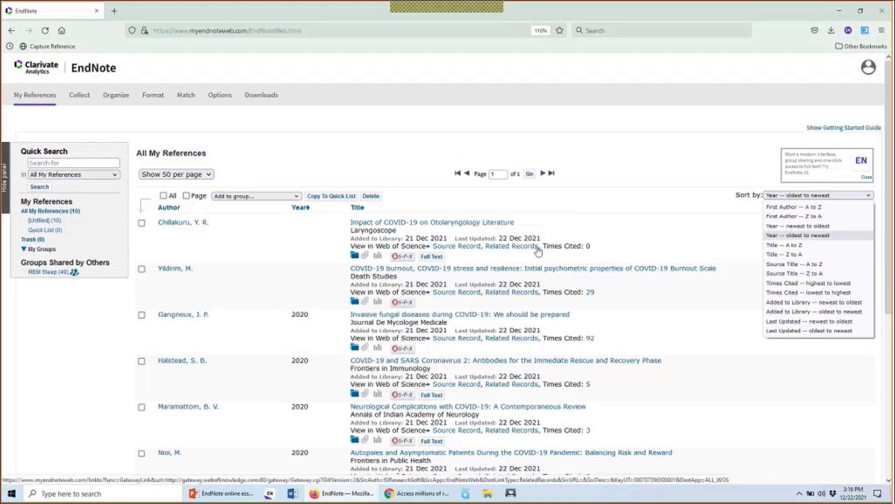
{"action": "left_click", "coordinate": [686, 202]}
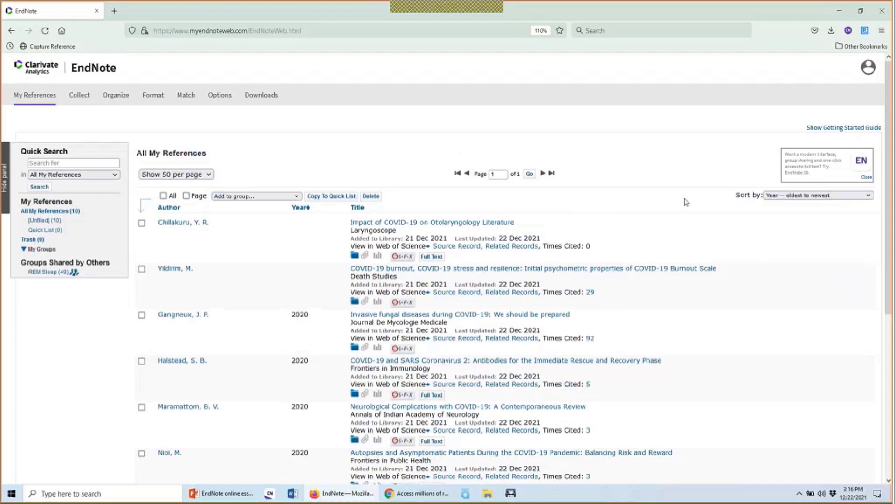
{"action": "left_click", "coordinate": [172, 210]}
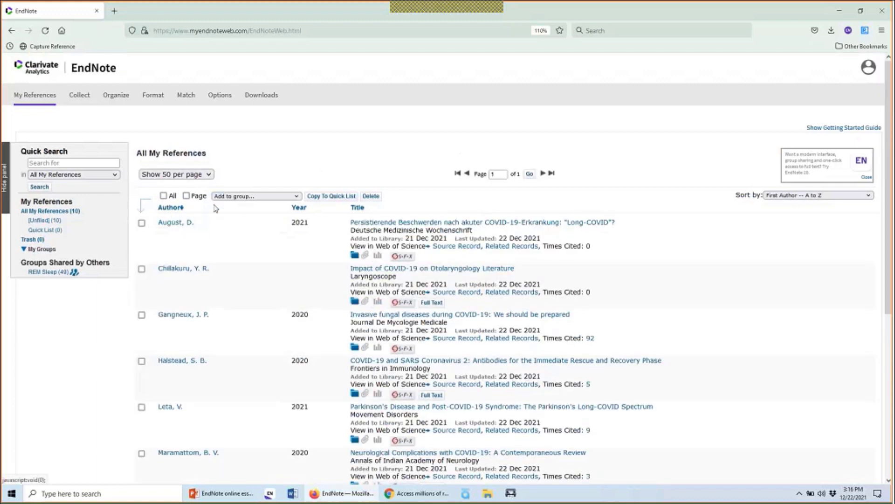
{"action": "left_click", "coordinate": [213, 175]}
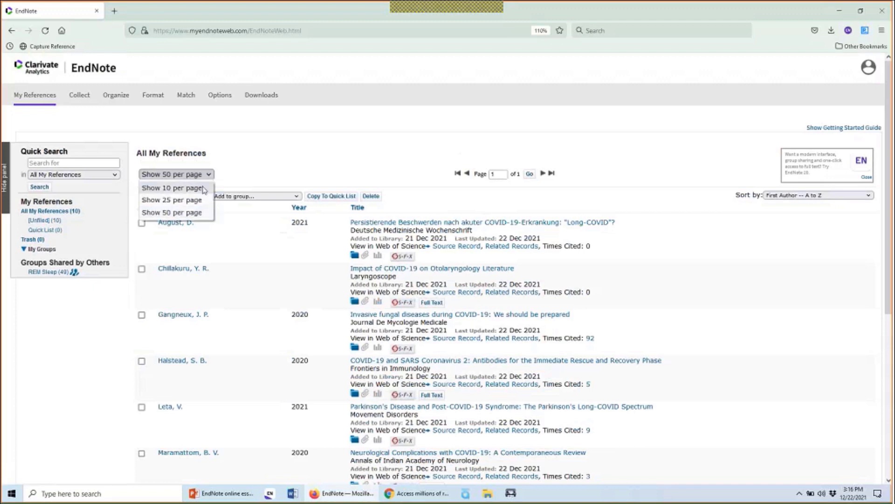
{"action": "left_click", "coordinate": [204, 188]}
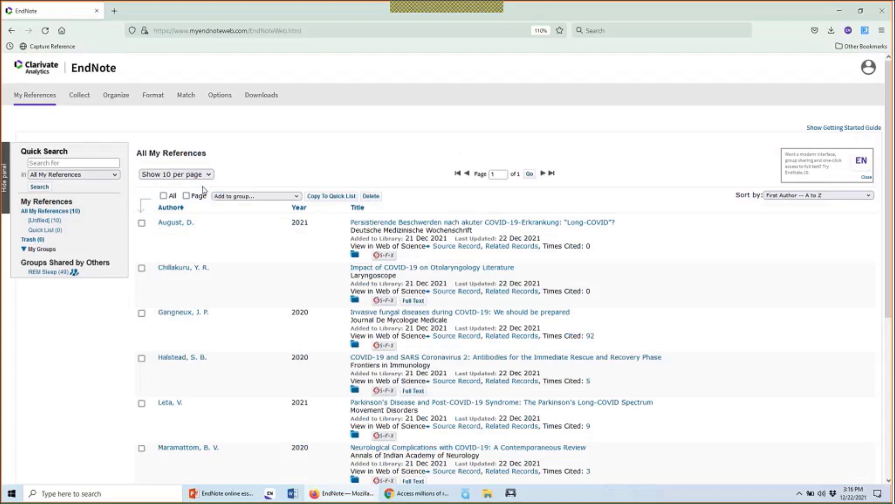
{"action": "left_click", "coordinate": [206, 177]}
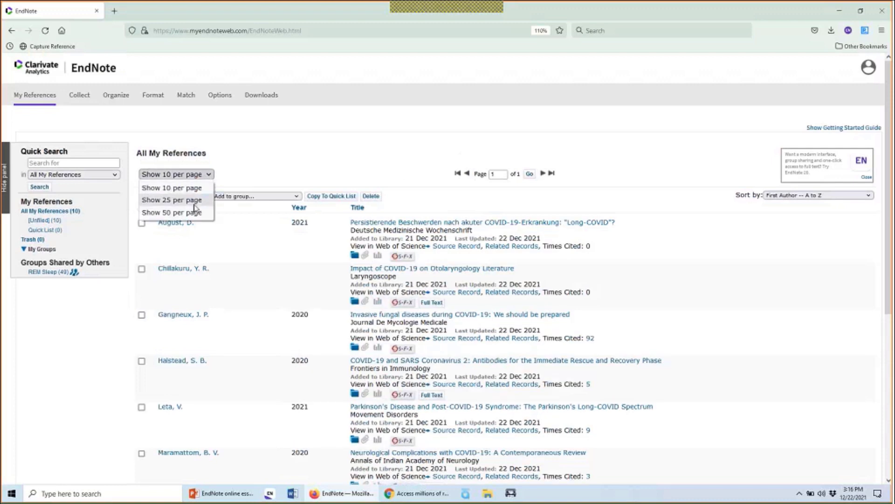
{"action": "left_click", "coordinate": [196, 213]}
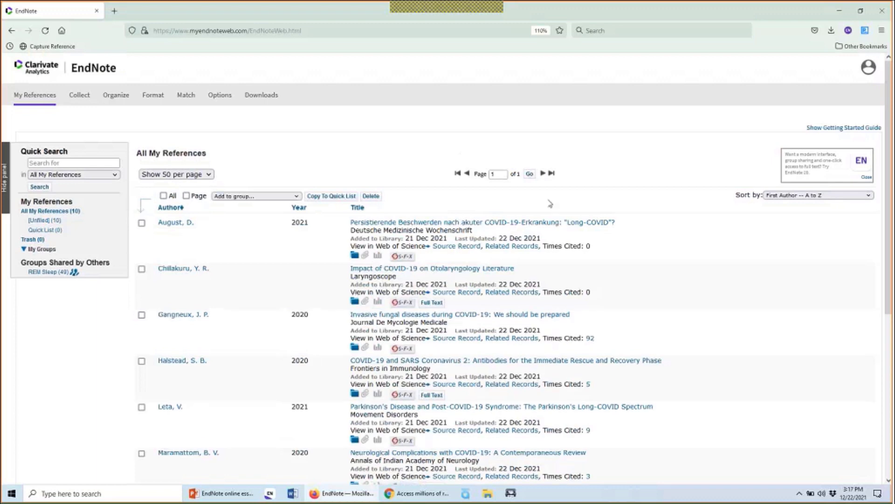
{"action": "left_click", "coordinate": [506, 226]}
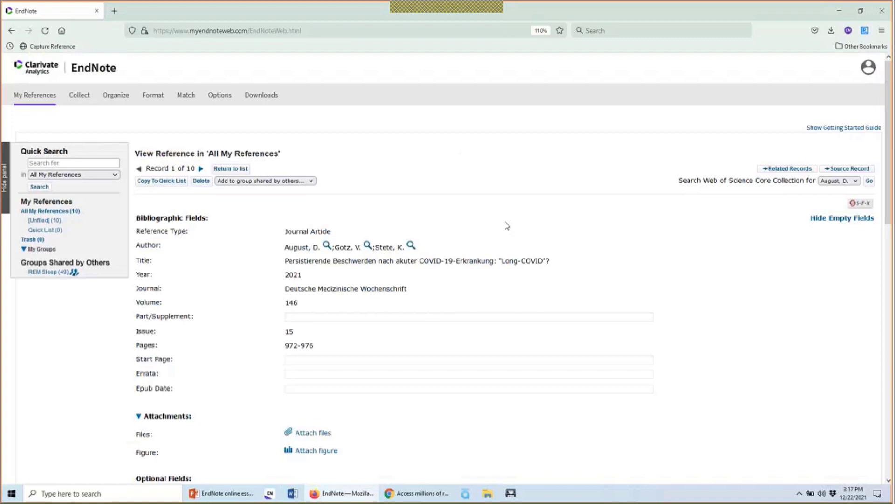
{"action": "scroll", "coordinate": [507, 225], "scroll_direction": "down", "scroll_amount": 5}
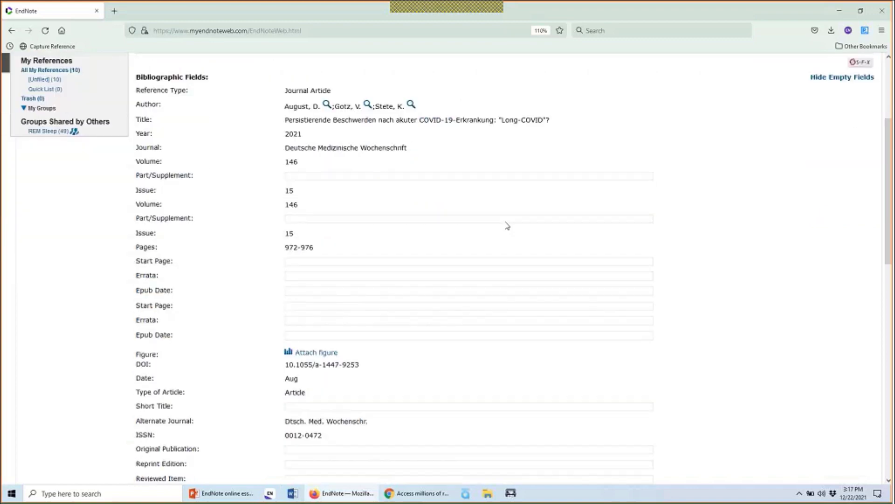
{"action": "scroll", "coordinate": [506, 222], "scroll_direction": "down", "scroll_amount": 5}
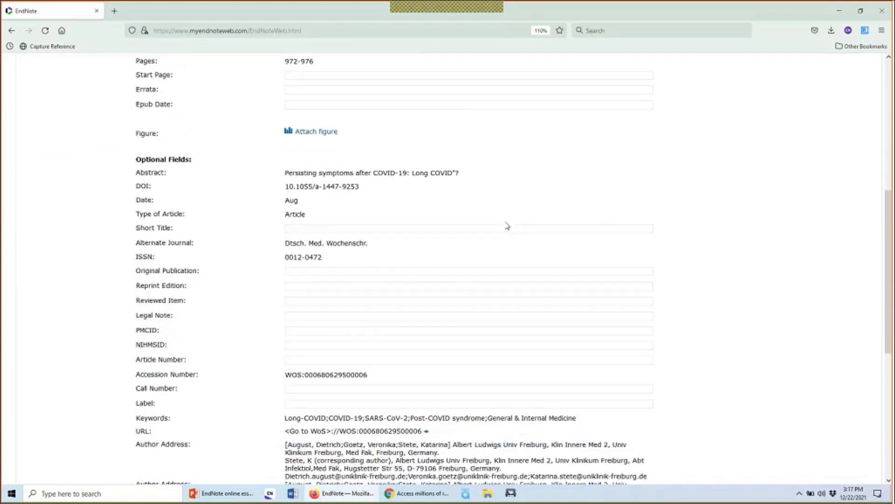
{"action": "scroll", "coordinate": [506, 222], "scroll_direction": "down", "scroll_amount": 4}
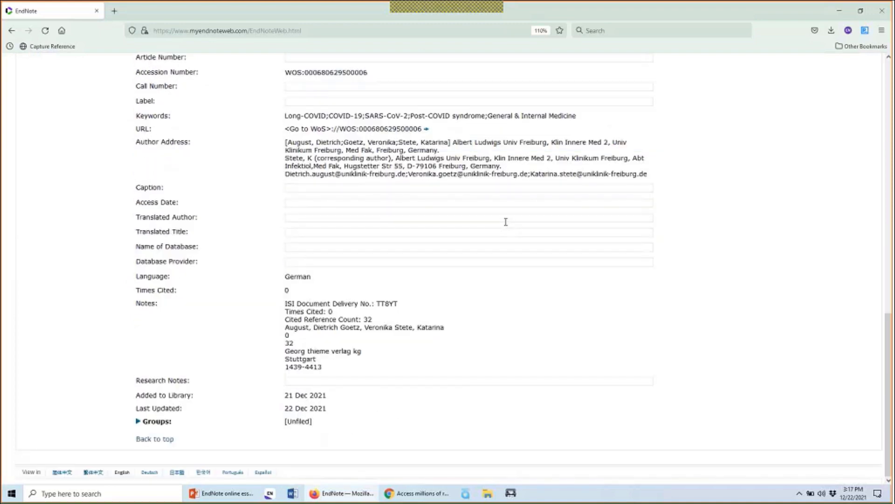
{"action": "scroll", "coordinate": [506, 222], "scroll_direction": "up", "scroll_amount": 9}
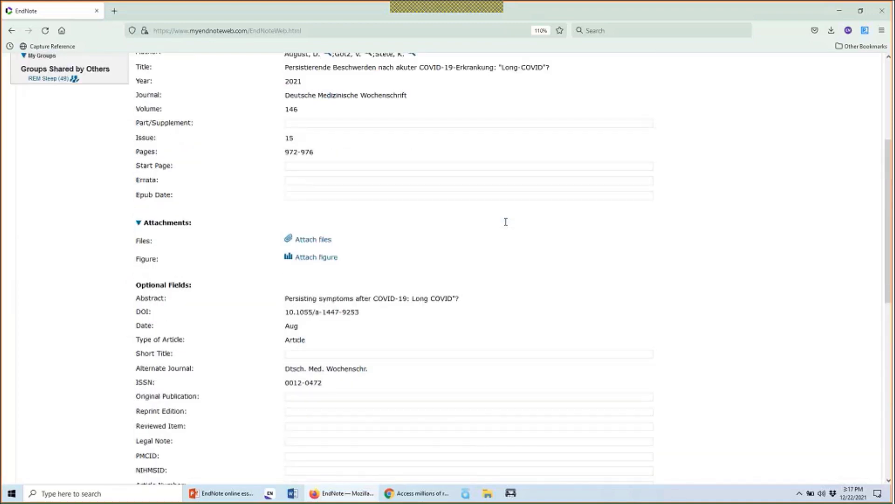
{"action": "scroll", "coordinate": [506, 222], "scroll_direction": "up", "scroll_amount": 4}
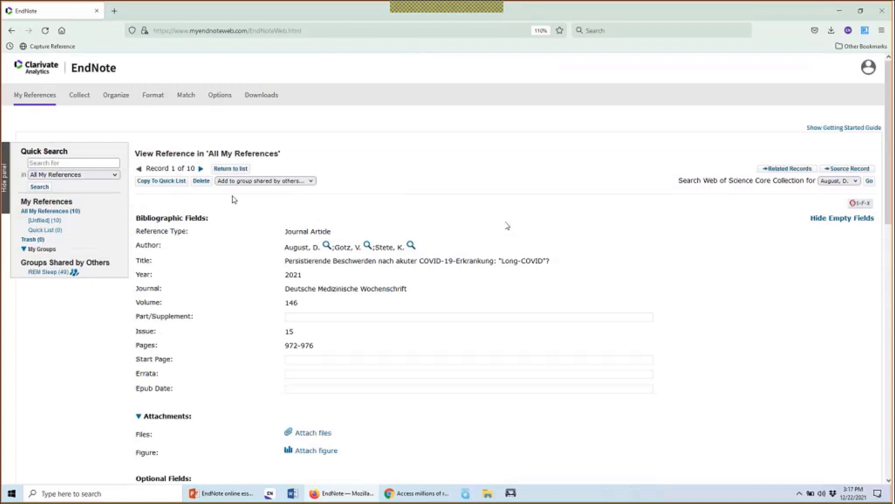
{"action": "left_click", "coordinate": [227, 169]}
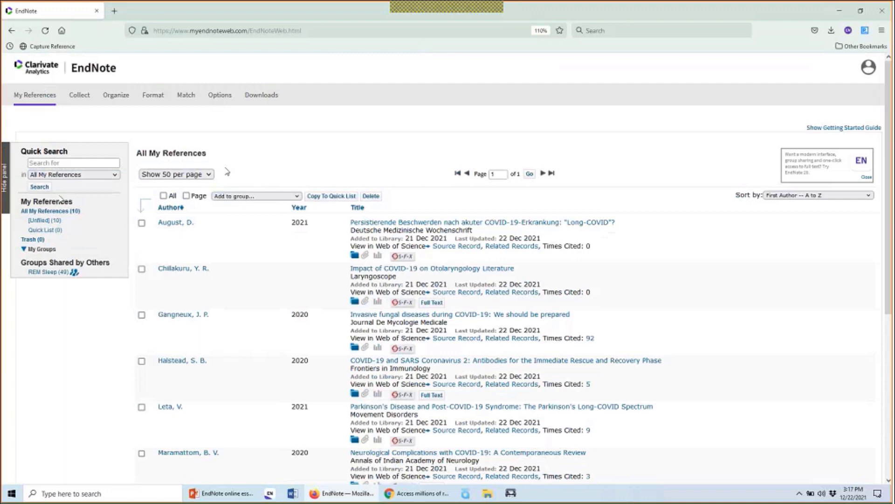
Refresh All My References (10), then open the [Unfiled] (10) folder
{"action": "left_click", "coordinate": [63, 212]}
{"action": "left_click", "coordinate": [41, 228]}
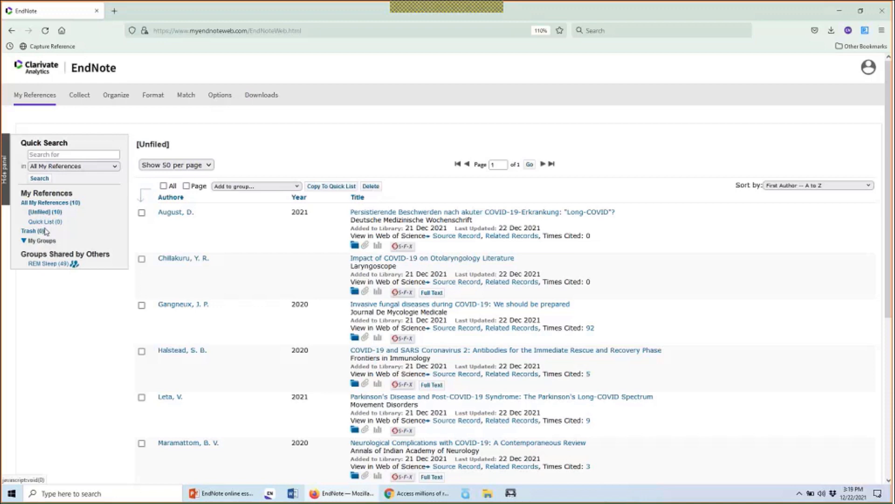
Tick the first Unfiled reference, the 2021 Long-COVID article
{"action": "left_click", "coordinate": [141, 214]}
{"action": "mouse_move", "coordinate": [77, 96]}
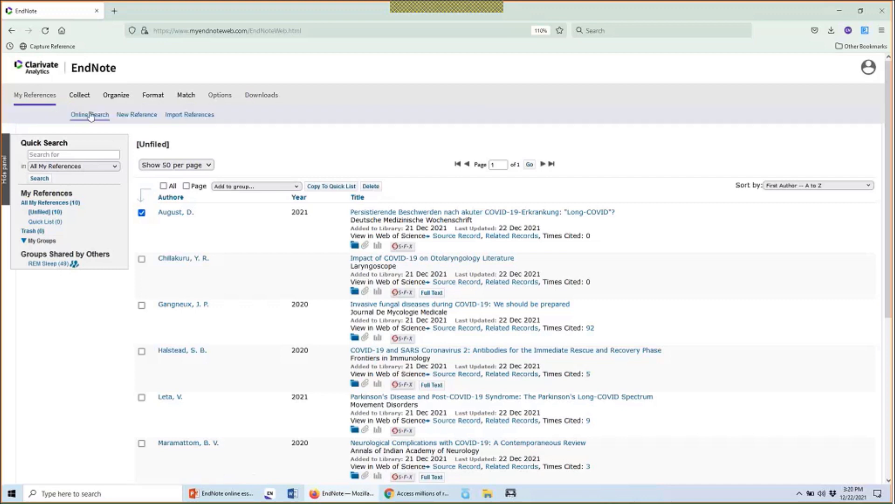
Start a blank Generic New Reference from Collect and scroll through its empty fields
{"action": "left_click", "coordinate": [138, 118]}
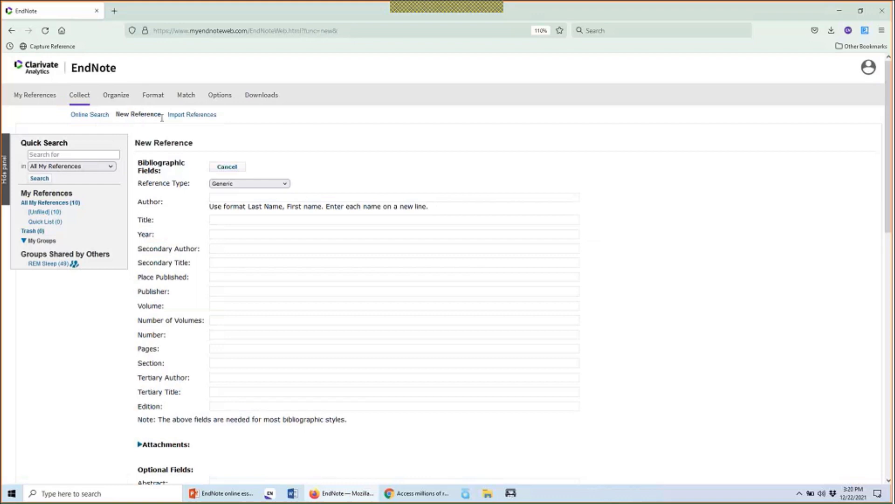
{"action": "scroll", "coordinate": [307, 191], "scroll_direction": "down", "scroll_amount": 5}
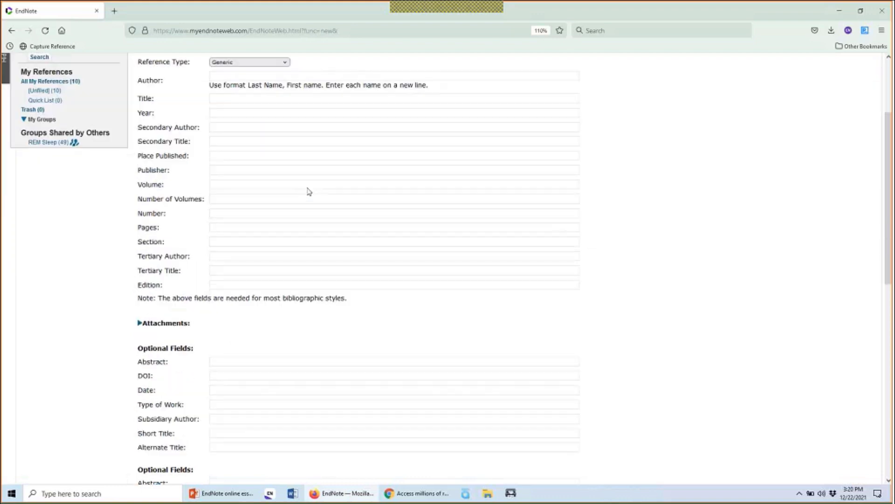
{"action": "scroll", "coordinate": [308, 188], "scroll_direction": "down", "scroll_amount": 3}
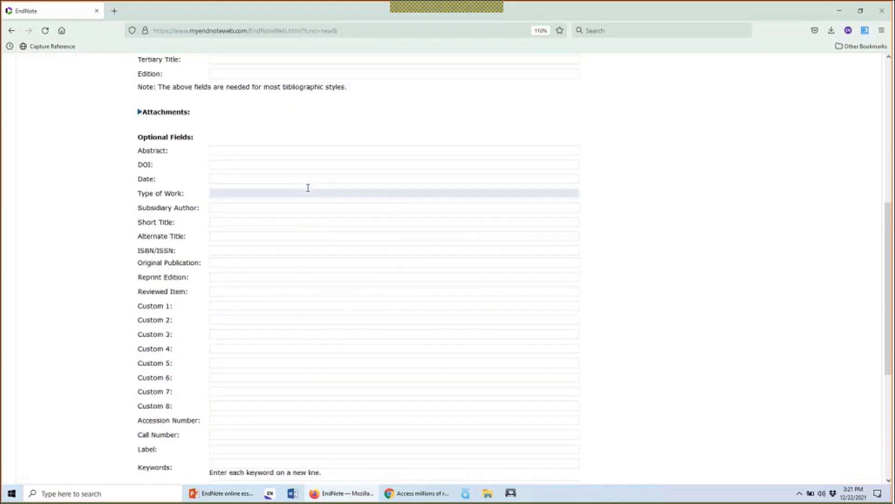
{"action": "scroll", "coordinate": [308, 187], "scroll_direction": "up", "scroll_amount": 8}
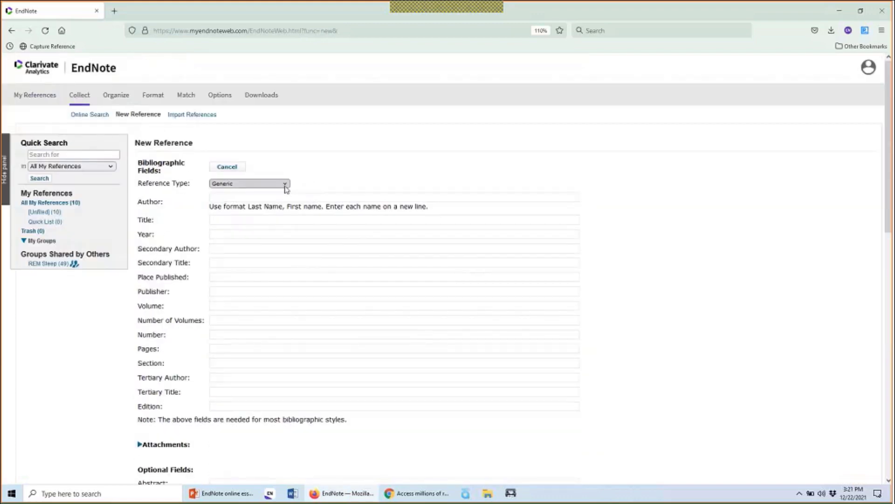
Change the new reference's type from Generic to Newspaper Article
{"action": "left_click", "coordinate": [285, 186]}
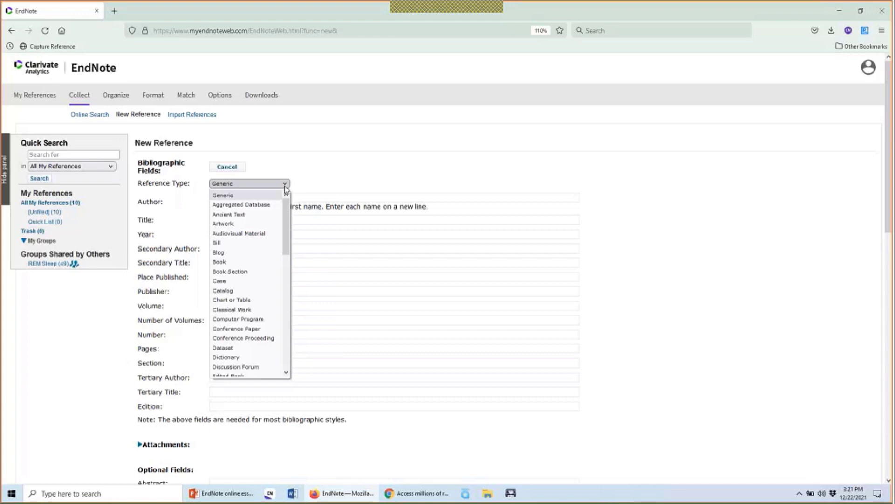
{"action": "left_click_drag", "start_coordinate": [289, 211], "coordinate": [289, 239]}
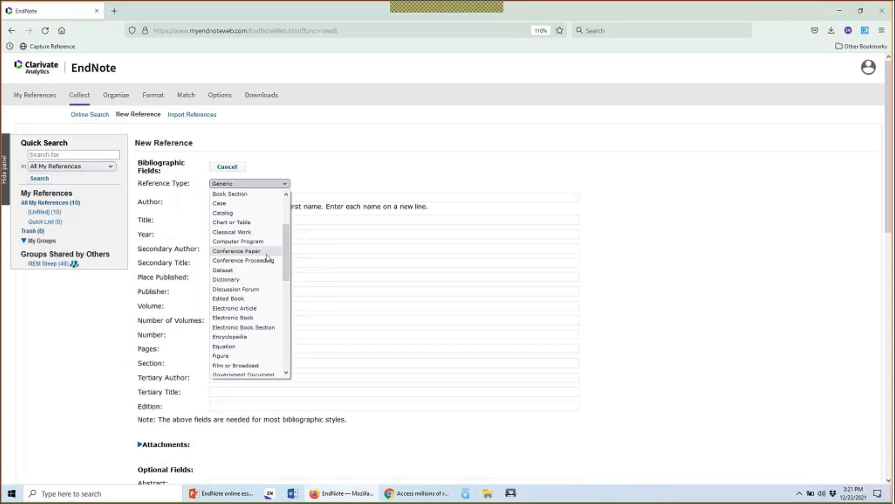
{"action": "left_click_drag", "start_coordinate": [288, 254], "coordinate": [291, 312]}
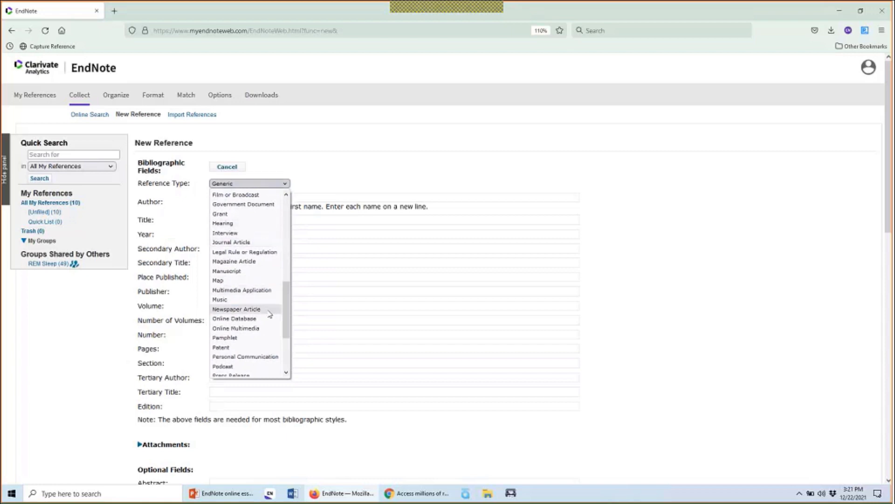
{"action": "left_click", "coordinate": [236, 310]}
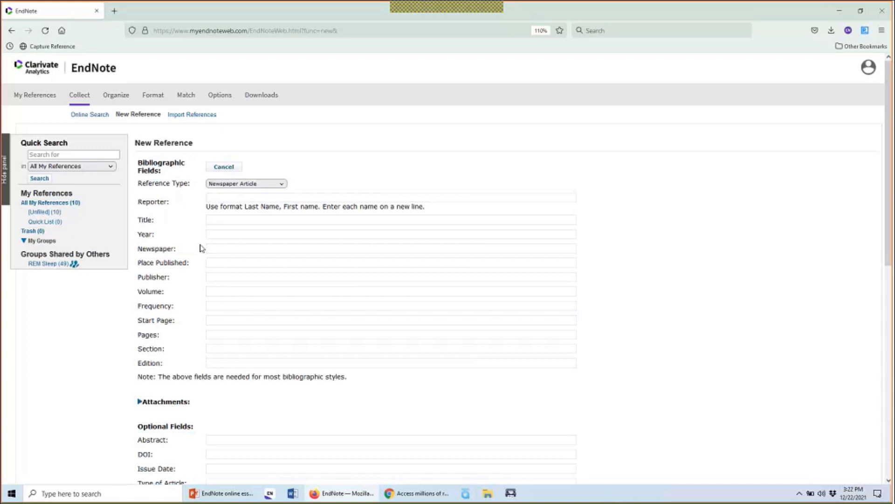
{"action": "left_click", "coordinate": [245, 197]}
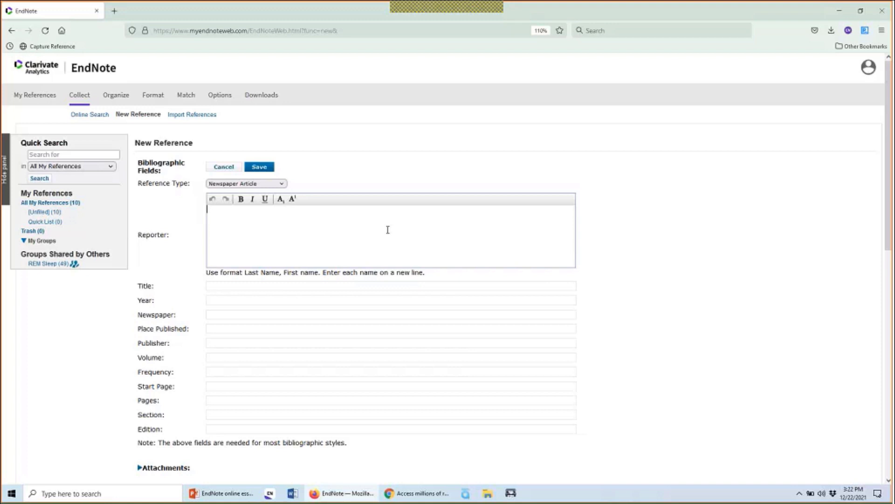
Enter three reporters on separate lines: two personal names and Food and Drug Administration, then save
{"action": "type", "text": "Smith, Jo"}
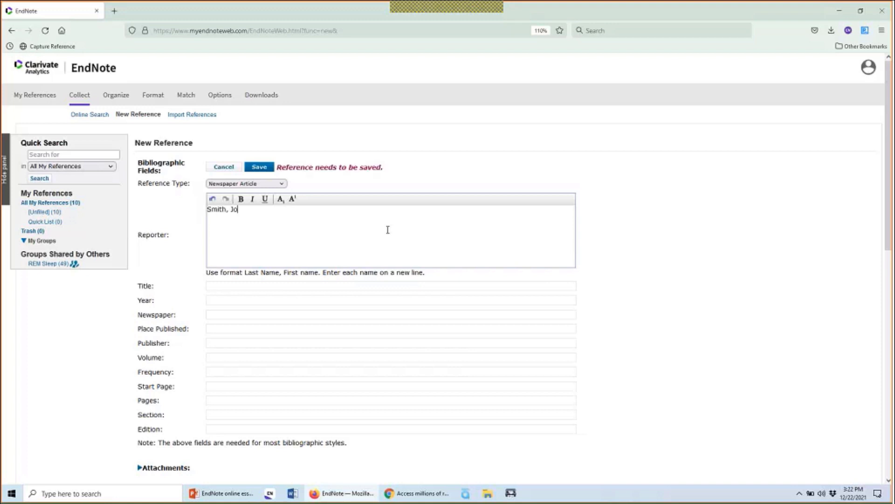
{"action": "type", "text": "hn"}
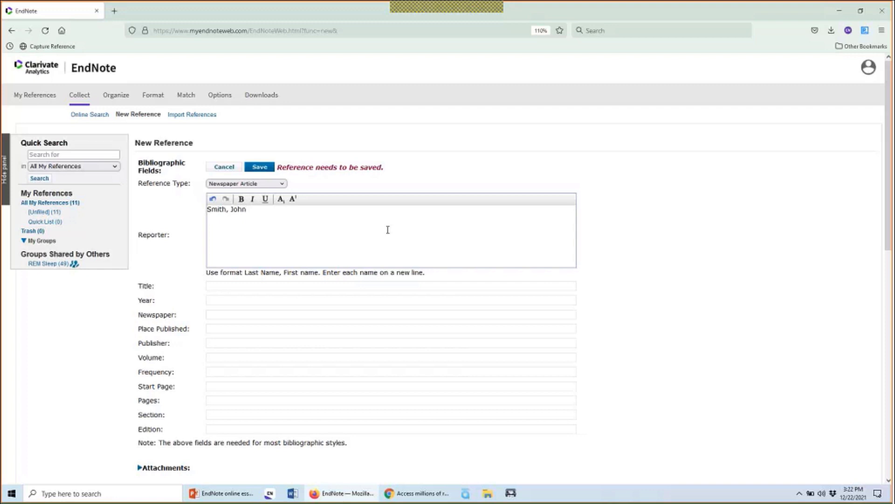
{"action": "key", "text": "Return"}
{"action": "key", "text": "Return"}
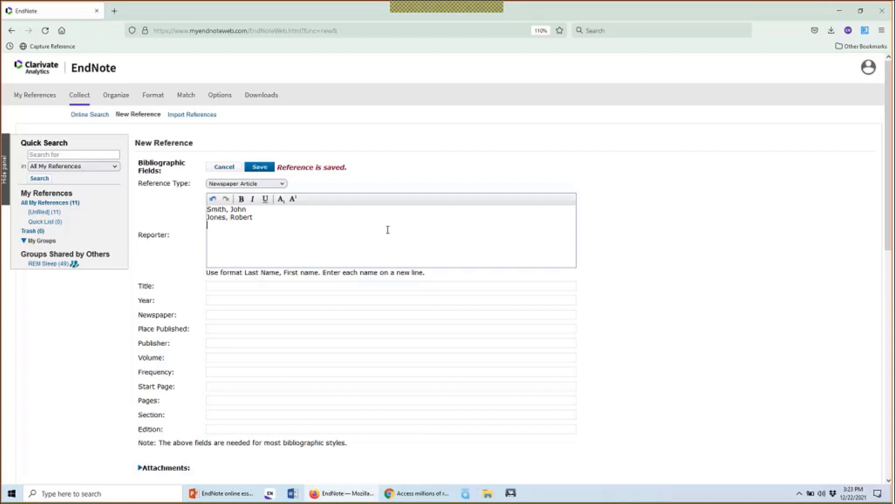
{"action": "type", "text": "Food and "}
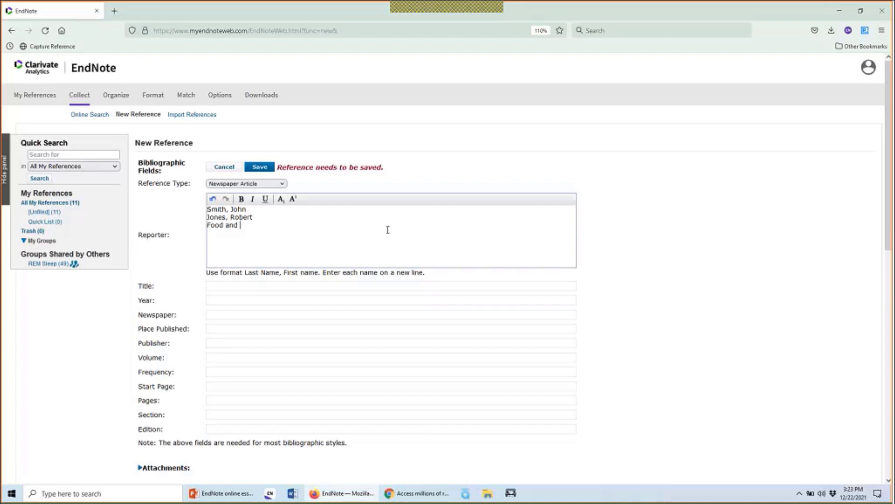
{"action": "type", "text": "Drug Administration,"}
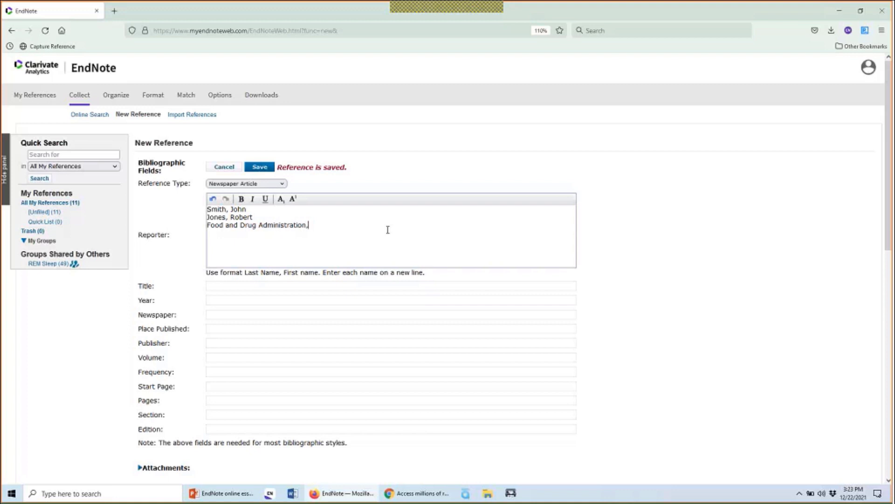
{"action": "left_click", "coordinate": [327, 285]}
{"action": "left_click", "coordinate": [354, 209]}
{"action": "left_click", "coordinate": [410, 288]}
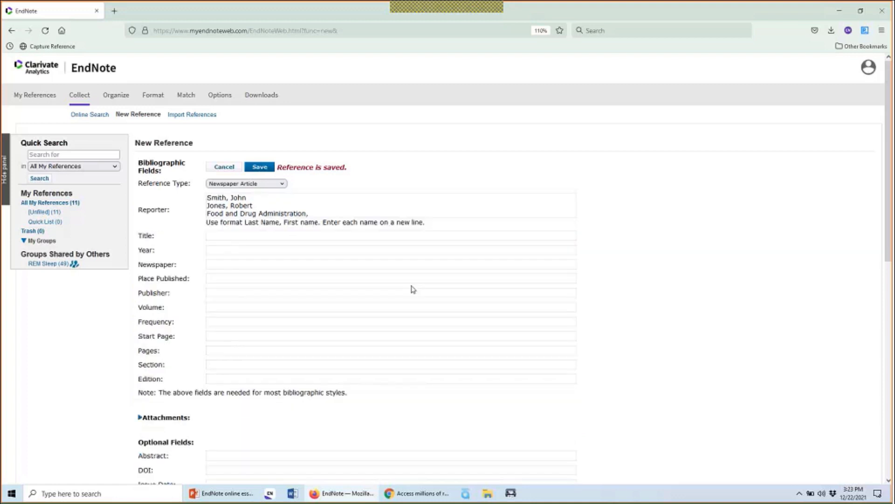
Set the newspaper reference's title to 'This is a title'
{"action": "left_click", "coordinate": [379, 232]}
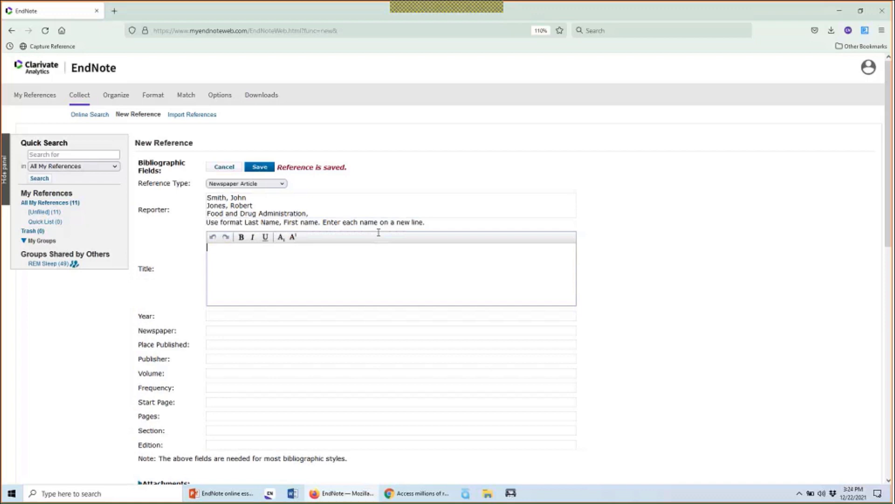
{"action": "type", "text": "This is a ti"}
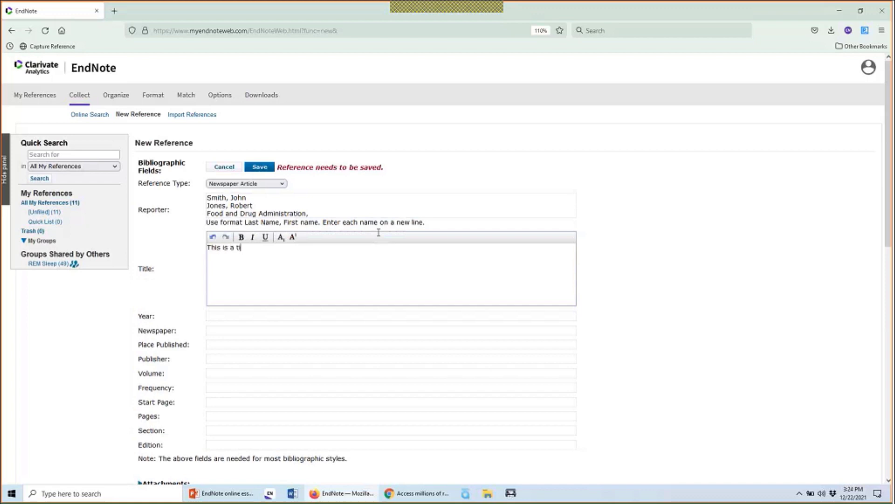
{"action": "type", "text": "tle"}
{"action": "left_click", "coordinate": [612, 291]}
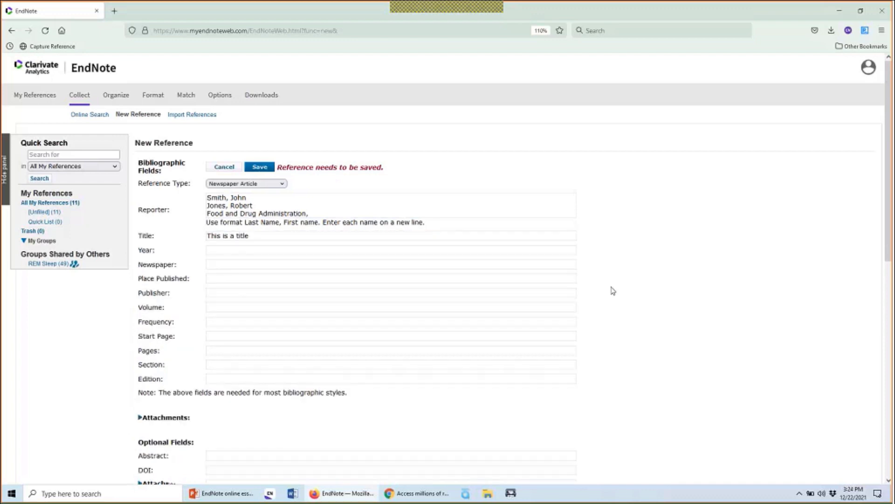
Enter 2021 as the publication year and save
{"action": "left_click", "coordinate": [413, 250]}
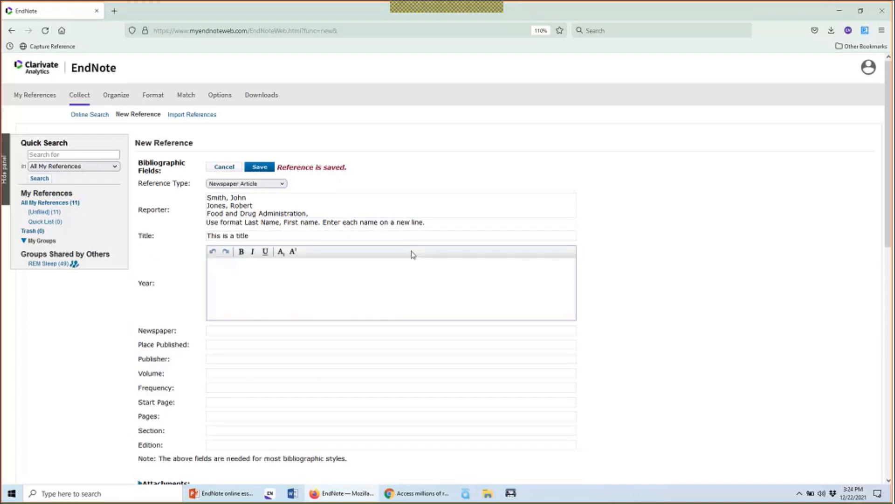
{"action": "type", "text": "2021"}
{"action": "left_click", "coordinate": [678, 288]}
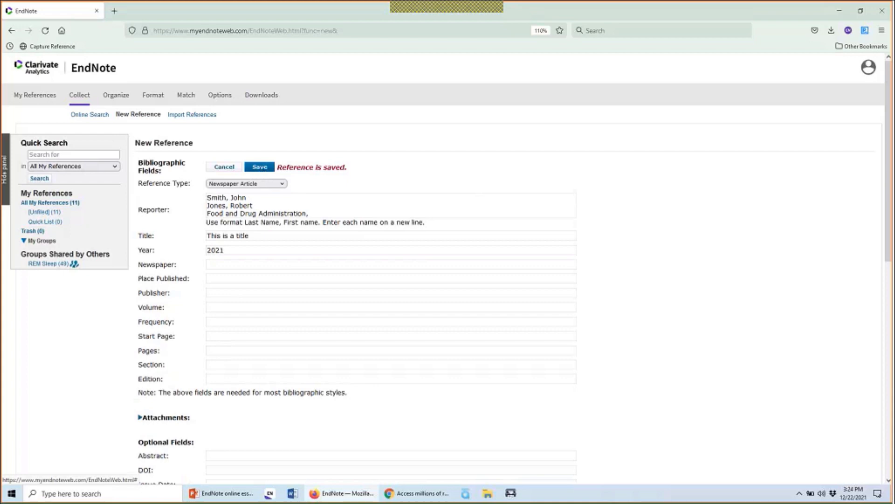
Return to All My References and check the new 2021 entry 'This is a title' among 11 references
{"action": "left_click", "coordinate": [62, 204]}
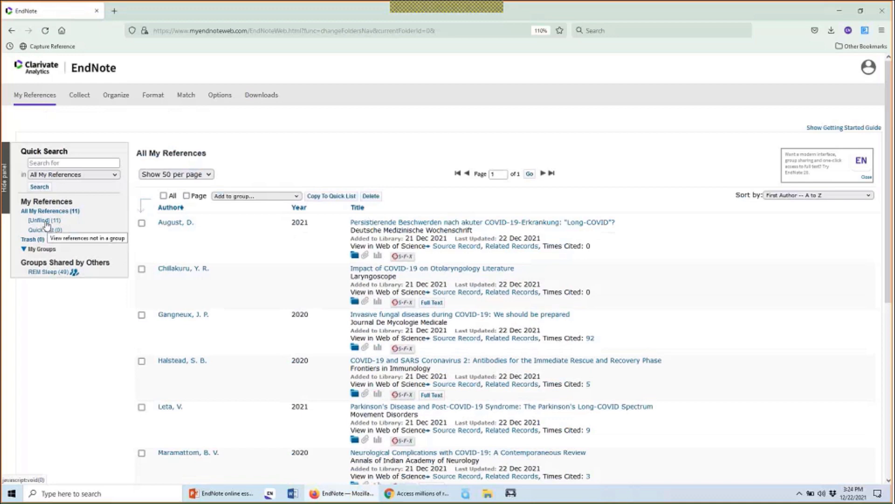
{"action": "scroll", "coordinate": [225, 280], "scroll_direction": "down", "scroll_amount": 5}
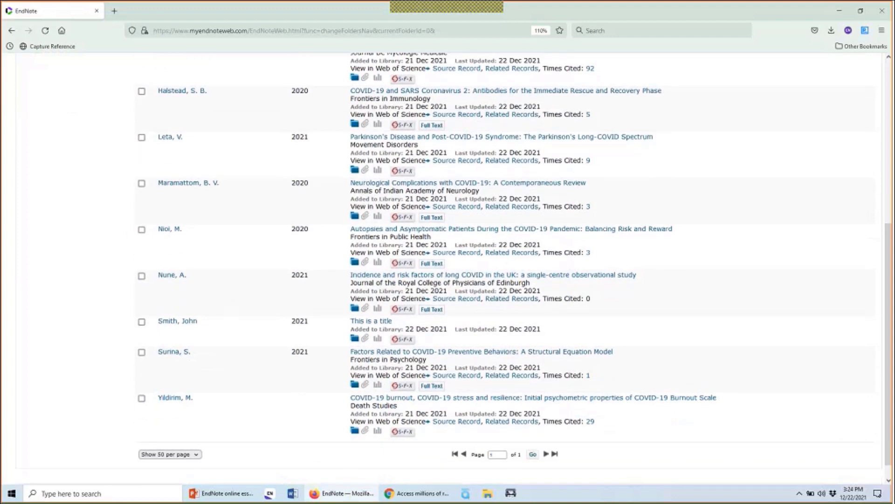
{"action": "scroll", "coordinate": [322, 329], "scroll_direction": "up", "scroll_amount": 5}
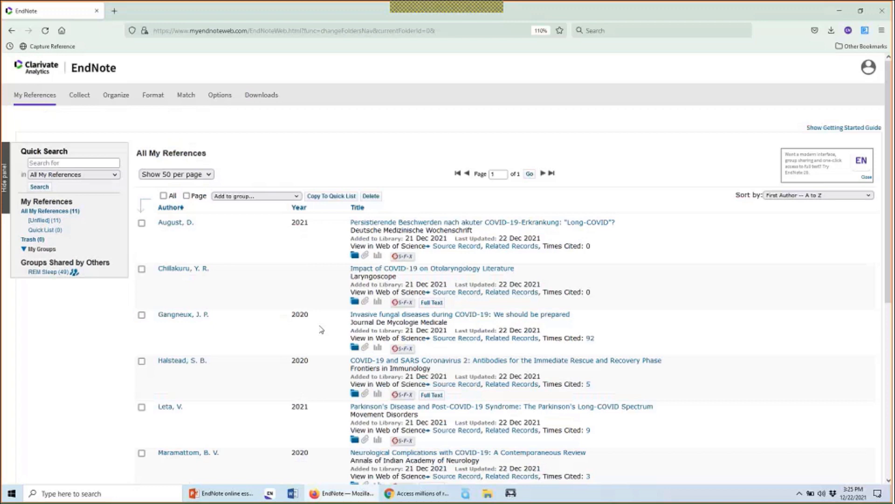
Select all 11 references at 50 per page and show the Add to group options
{"action": "left_click", "coordinate": [164, 196]}
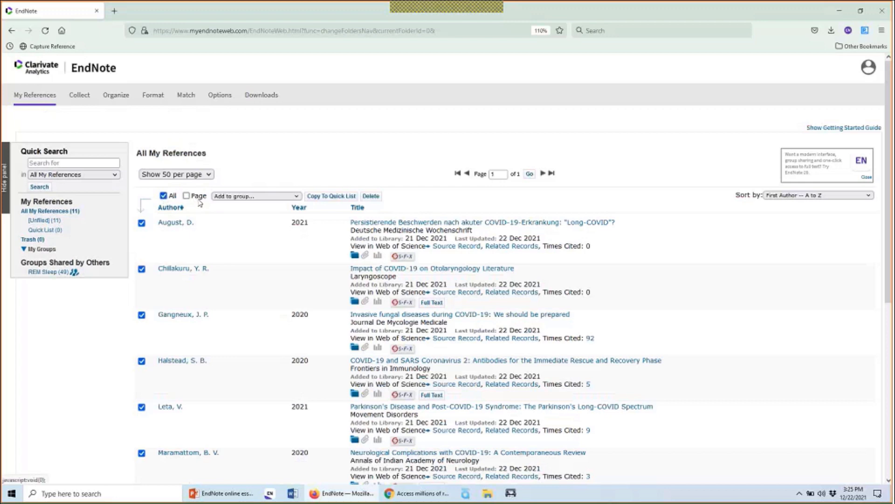
{"action": "left_click", "coordinate": [171, 196]}
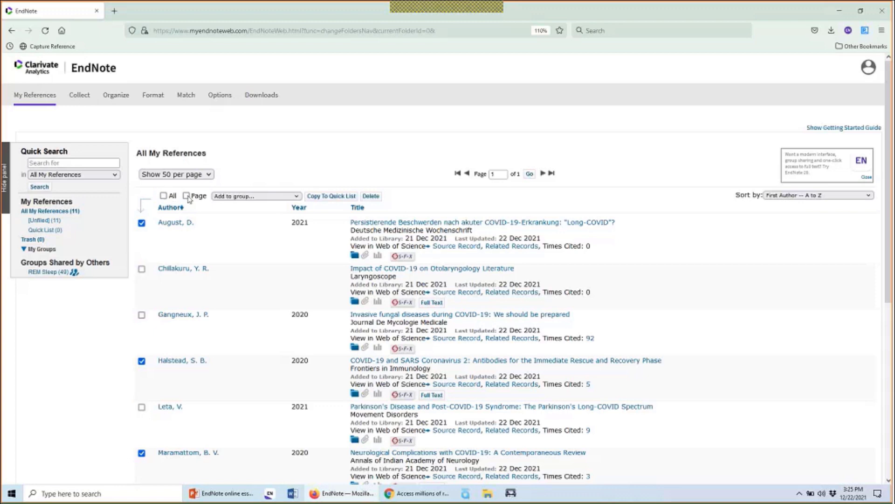
{"action": "left_click", "coordinate": [188, 196]}
{"action": "left_click", "coordinate": [208, 175]}
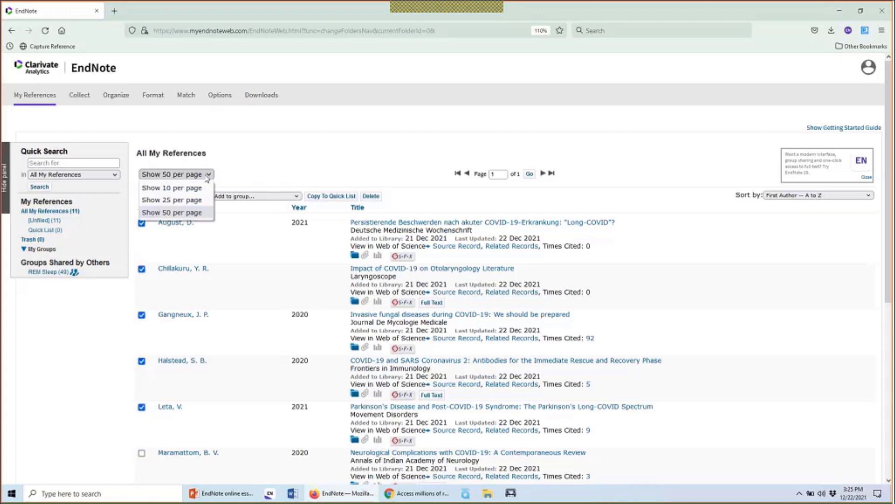
{"action": "left_click", "coordinate": [232, 173]}
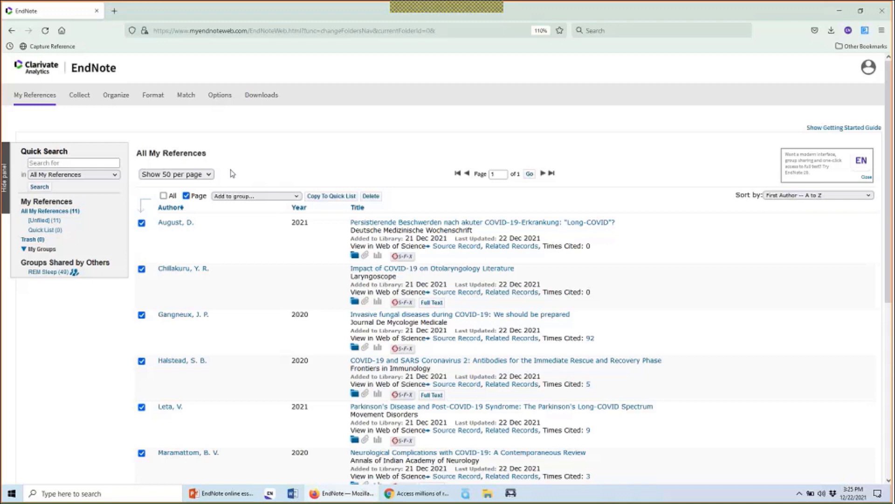
{"action": "left_click", "coordinate": [164, 195]}
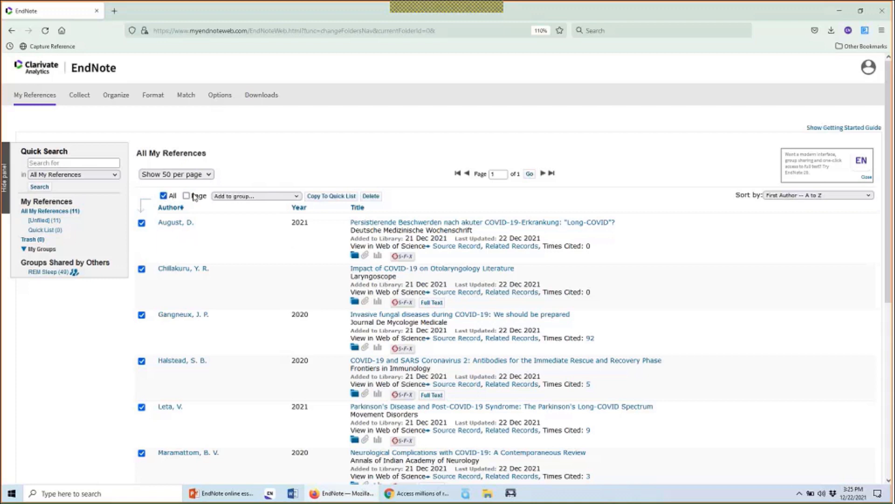
{"action": "left_click", "coordinate": [270, 196]}
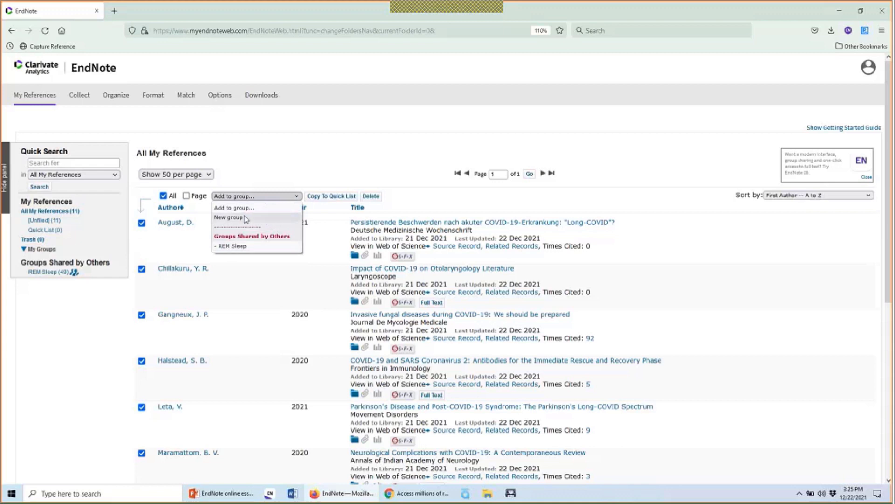
Put all 11 checked references into a new group named 'Online References'
{"action": "left_click", "coordinate": [229, 217]}
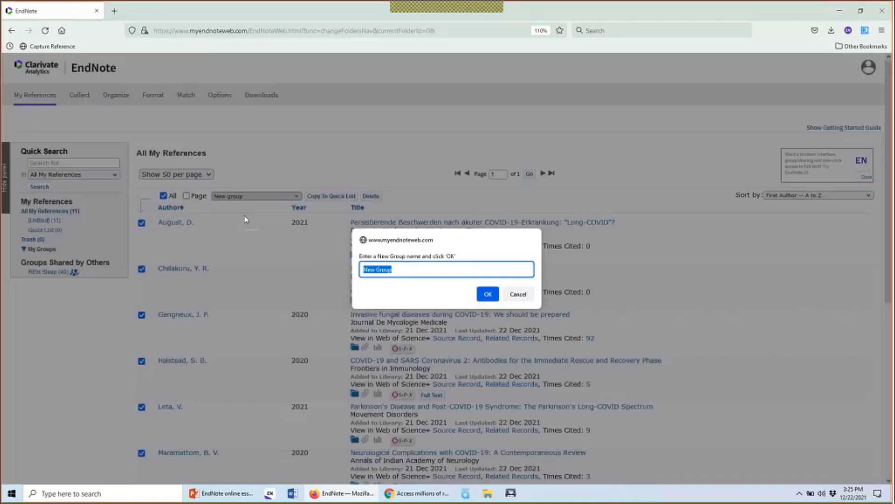
{"action": "type", "text": "Online References"}
{"action": "left_click", "coordinate": [488, 294]}
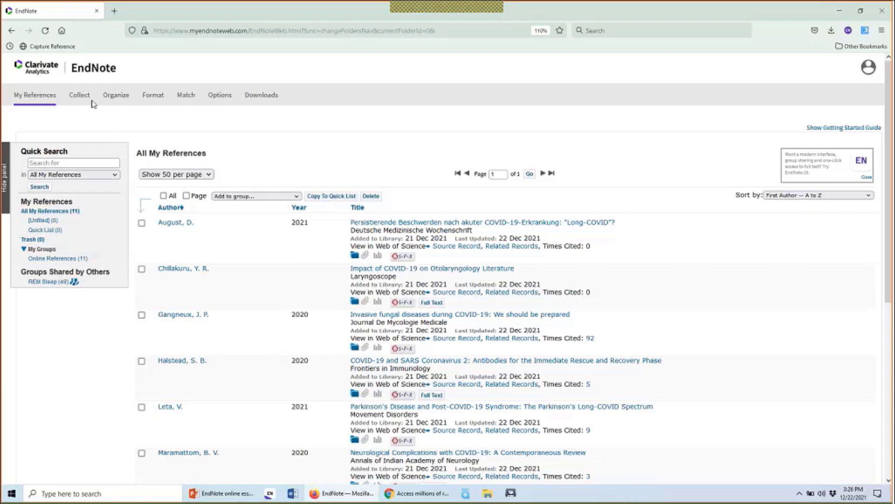
Go to Collect > Online Search and browse the list of database connections
{"action": "mouse_move", "coordinate": [79, 95]}
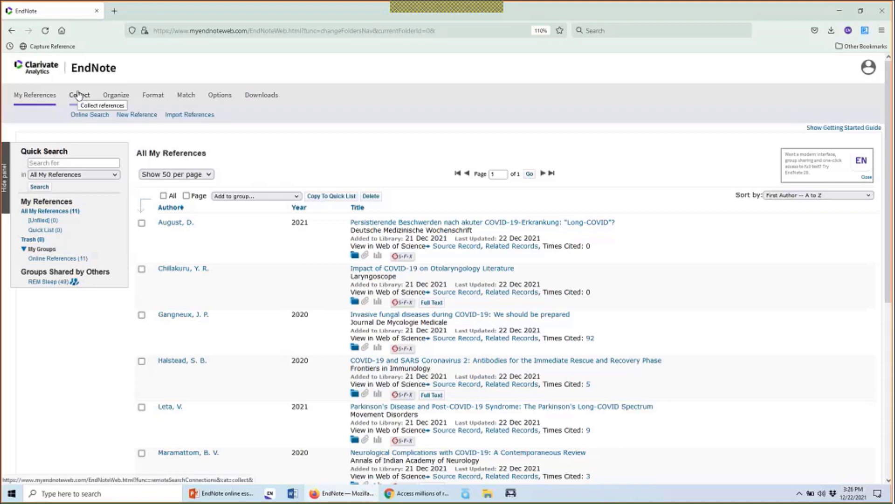
{"action": "left_click", "coordinate": [99, 117]}
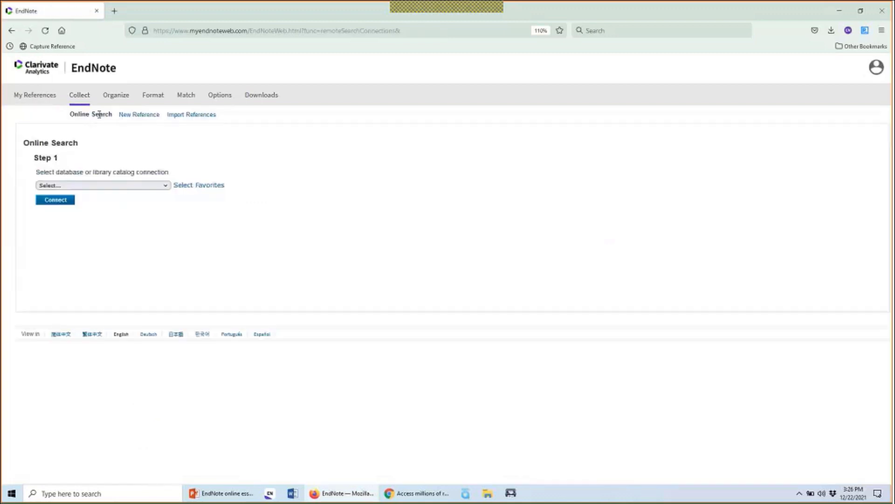
{"action": "left_click", "coordinate": [160, 186]}
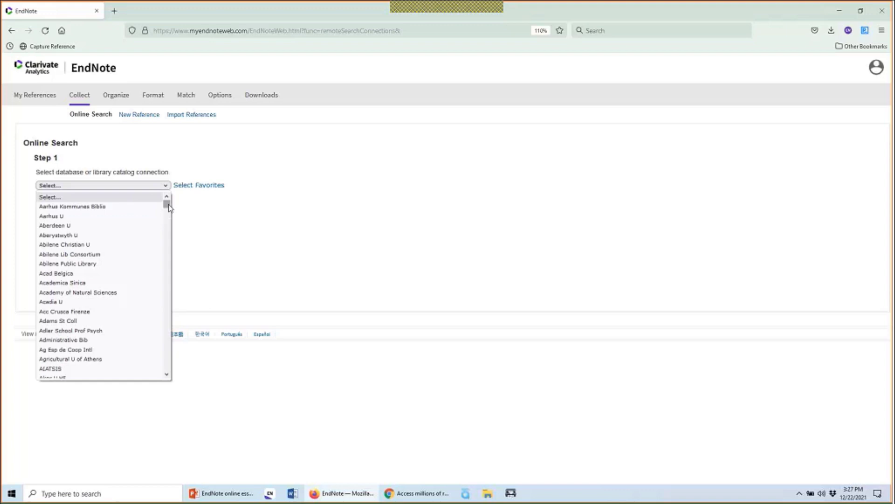
{"action": "mouse_move", "coordinate": [169, 208]}
{"action": "left_mouse_down"}
{"action": "mouse_move", "coordinate": [172, 276]}
{"action": "mouse_move", "coordinate": [172, 196]}
{"action": "left_mouse_up"}
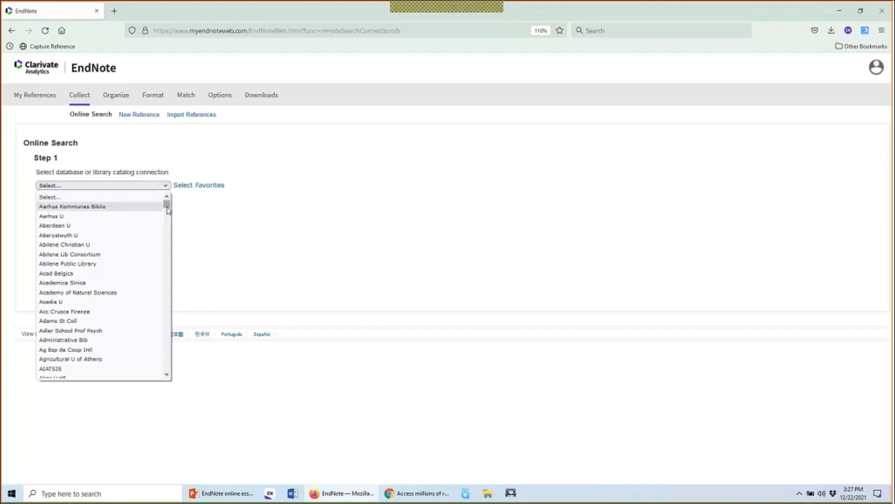
{"action": "left_click_drag", "start_coordinate": [167, 210], "coordinate": [169, 241]}
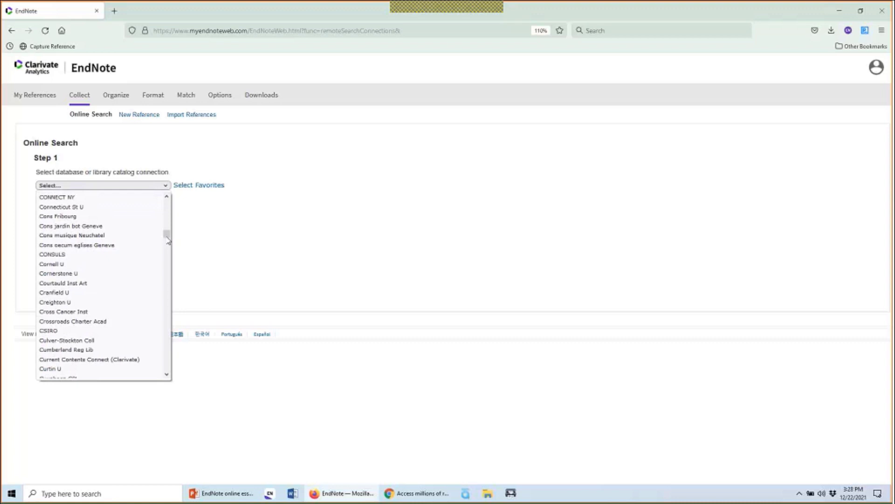
{"action": "left_click_drag", "start_coordinate": [168, 241], "coordinate": [169, 265]}
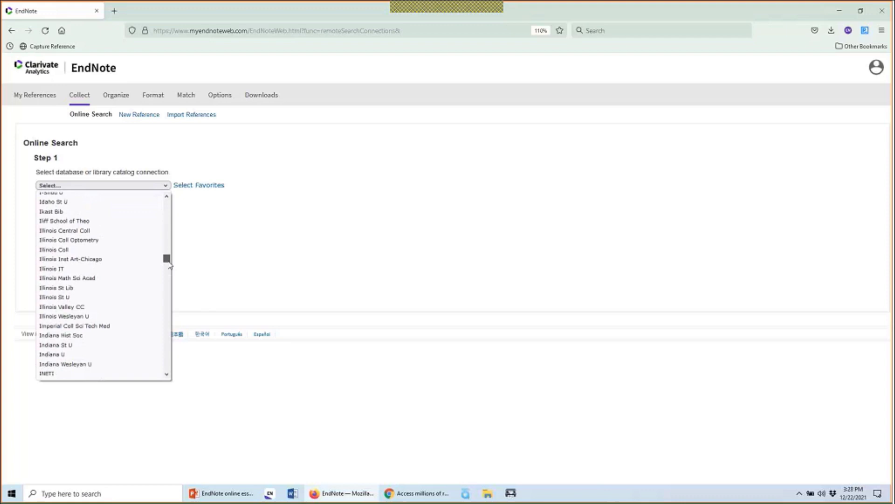
{"action": "left_click_drag", "start_coordinate": [169, 262], "coordinate": [172, 185]}
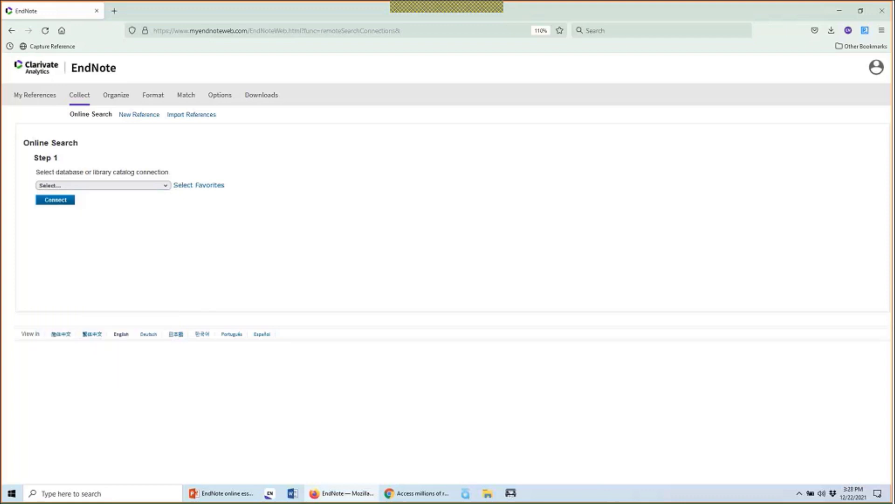
In Select Favorites, copy Library of Congress to the favorite connections
{"action": "left_click", "coordinate": [195, 185]}
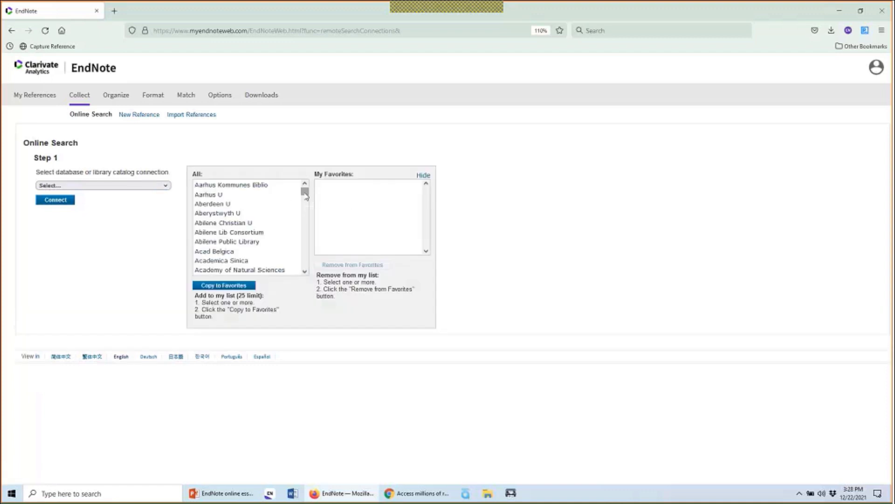
{"action": "left_click_drag", "start_coordinate": [305, 194], "coordinate": [305, 206]}
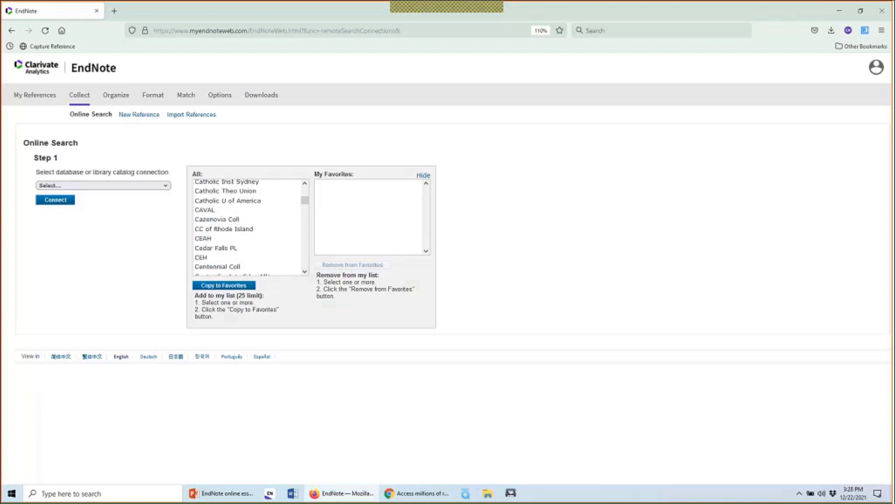
{"action": "left_click", "coordinate": [262, 239]}
{"action": "type", "text": "libr"}
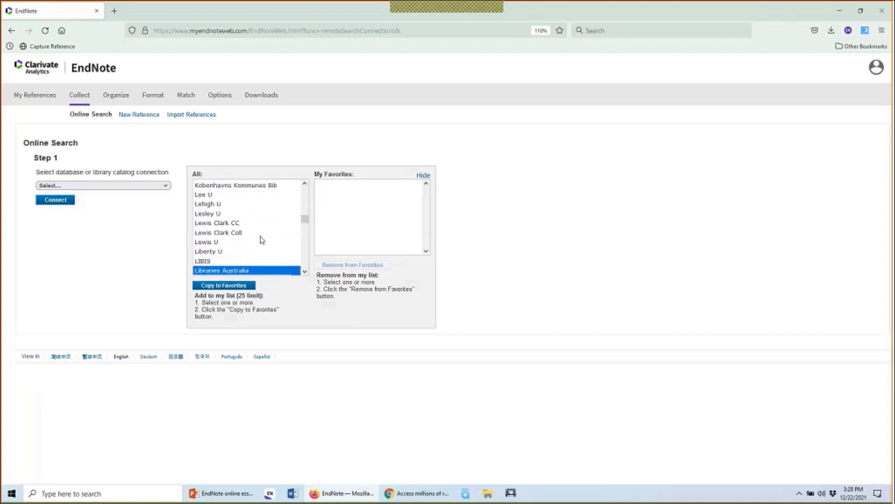
{"action": "left_click", "coordinate": [263, 240]}
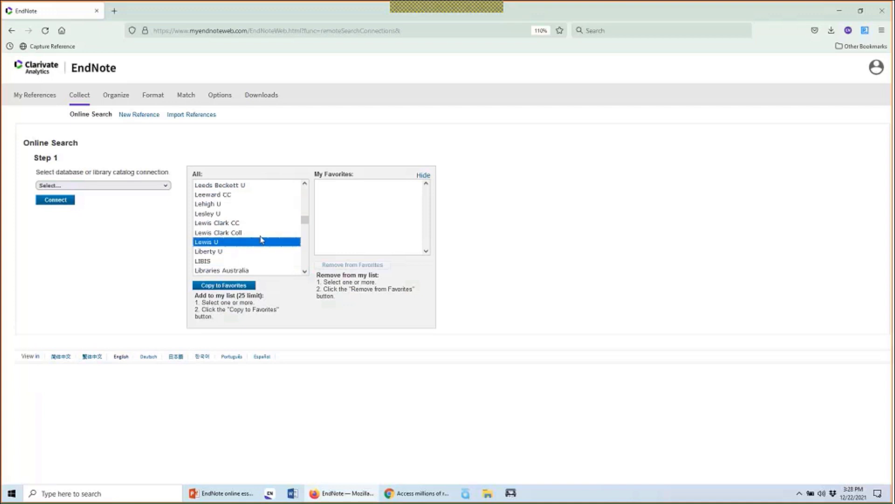
{"action": "key", "text": "Down"}
{"action": "key", "text": "Down"}
{"action": "key", "text": "Down"}
{"action": "key", "text": "Down"}
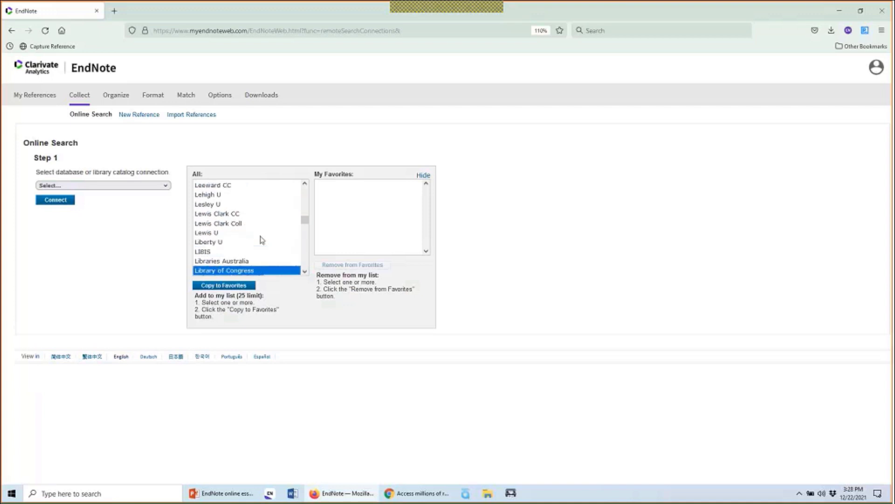
{"action": "left_click", "coordinate": [239, 285]}
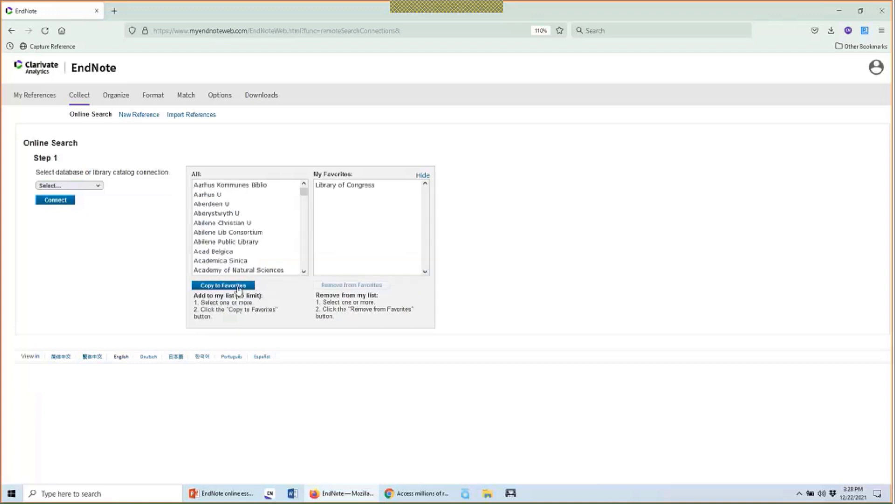
Copy PubMed (NLM) to the favorite connections as well
{"action": "left_click_drag", "start_coordinate": [304, 191], "coordinate": [307, 221]}
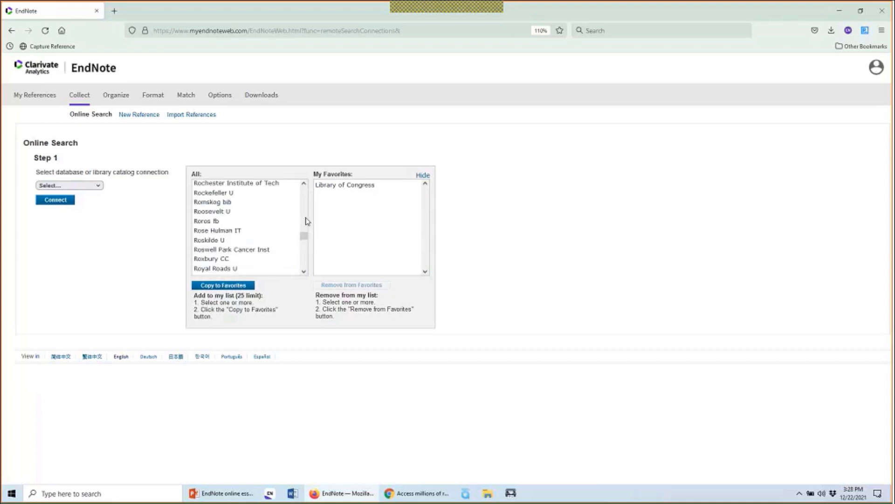
{"action": "scroll", "coordinate": [308, 220], "scroll_direction": "up", "scroll_amount": 6}
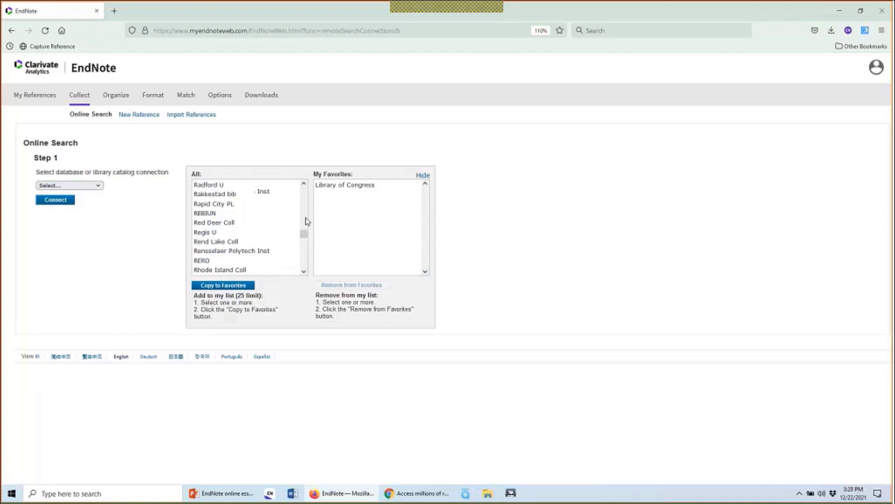
{"action": "scroll", "coordinate": [307, 220], "scroll_direction": "up", "scroll_amount": 3}
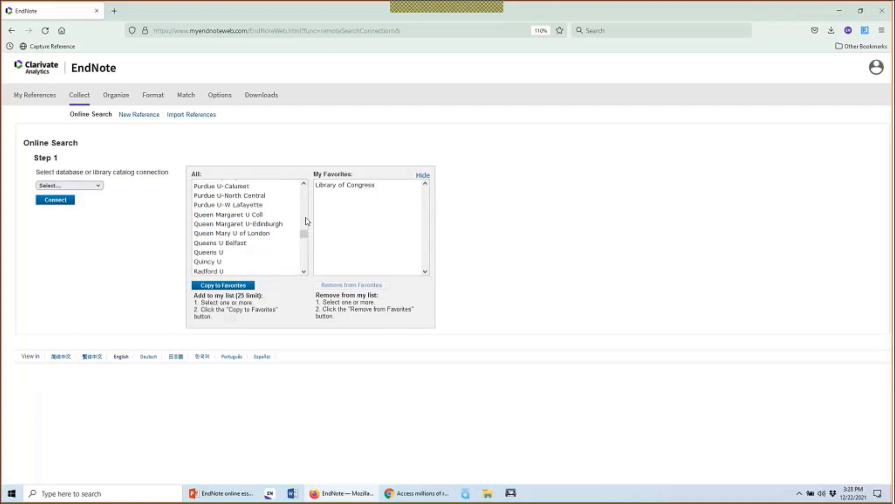
{"action": "scroll", "coordinate": [307, 220], "scroll_direction": "up", "scroll_amount": 3}
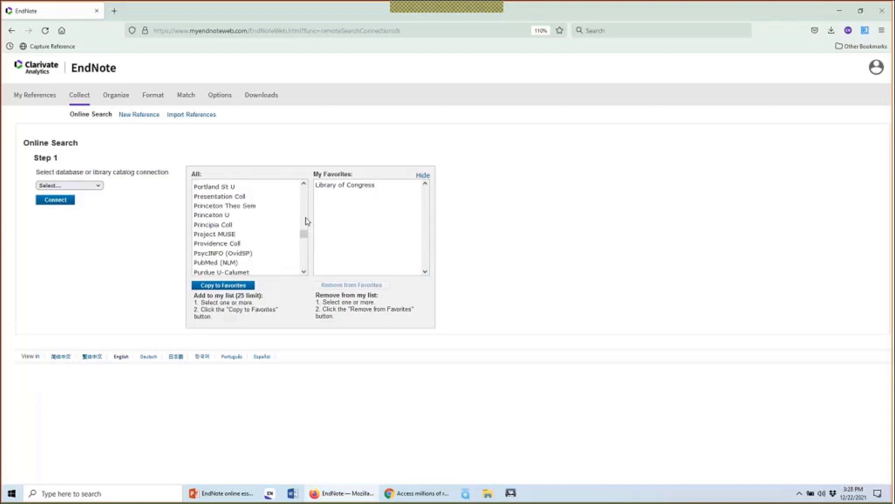
{"action": "left_click", "coordinate": [262, 263]}
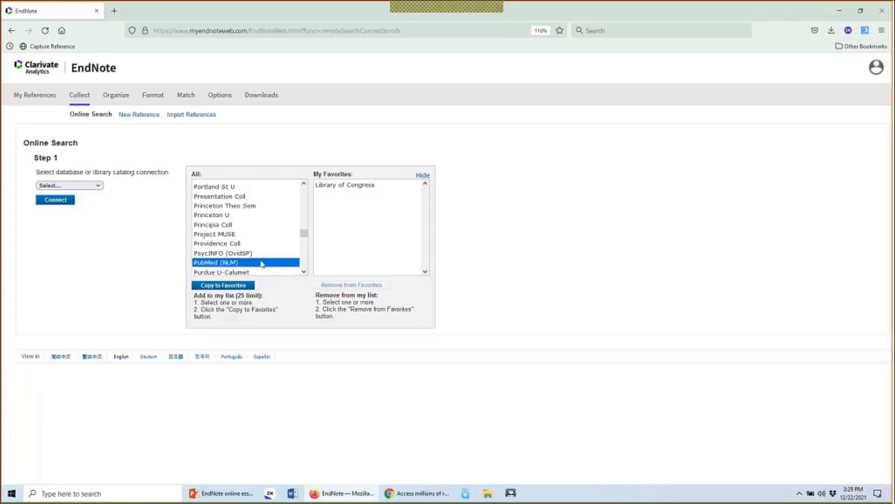
{"action": "left_click", "coordinate": [228, 287]}
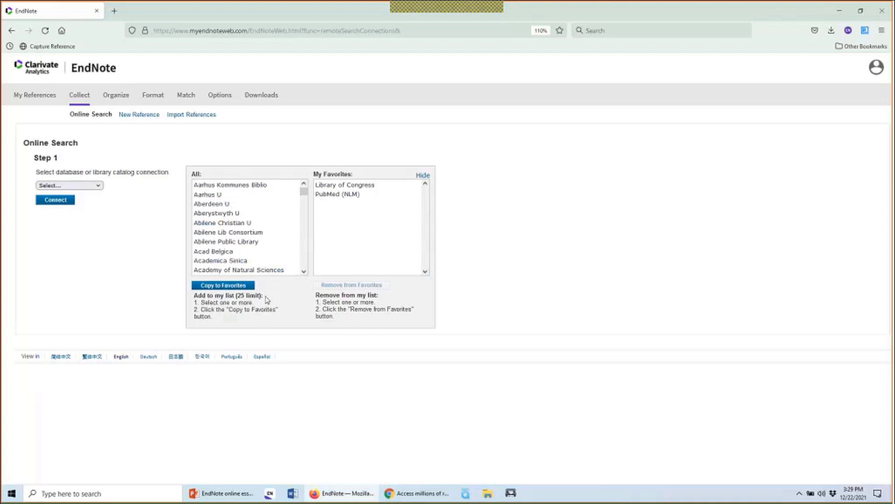
Pick PubMed (NLM) from the favorite connections and connect to it
{"action": "left_click", "coordinate": [422, 176]}
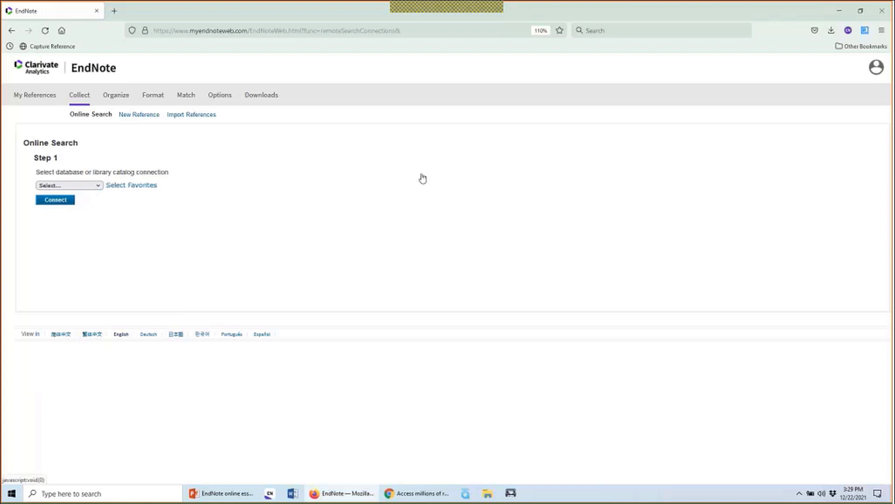
{"action": "left_click", "coordinate": [76, 186]}
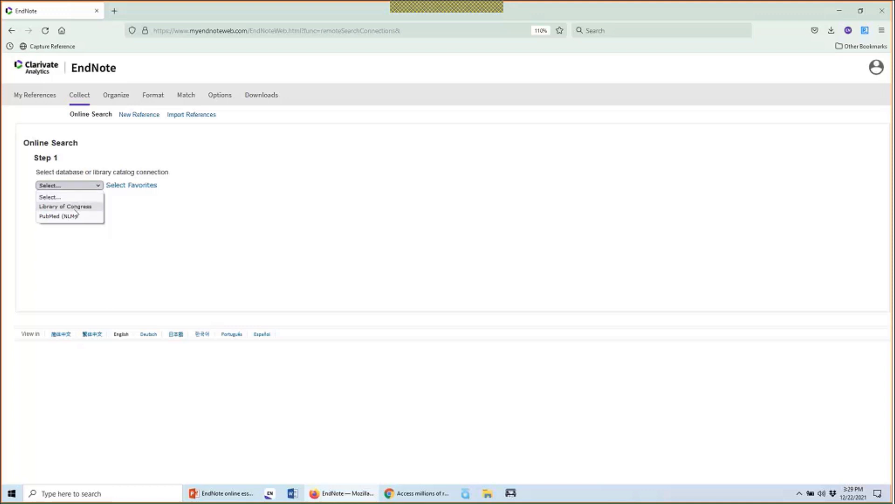
{"action": "left_click", "coordinate": [76, 216]}
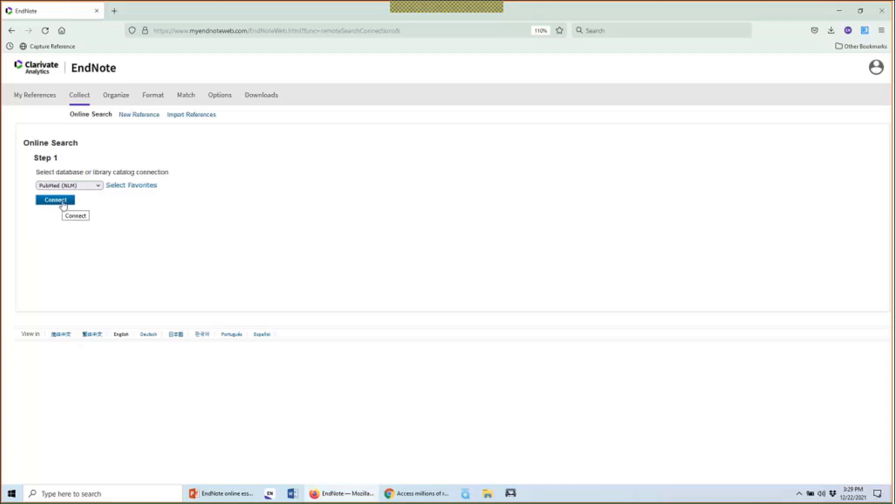
{"action": "left_click", "coordinate": [63, 203]}
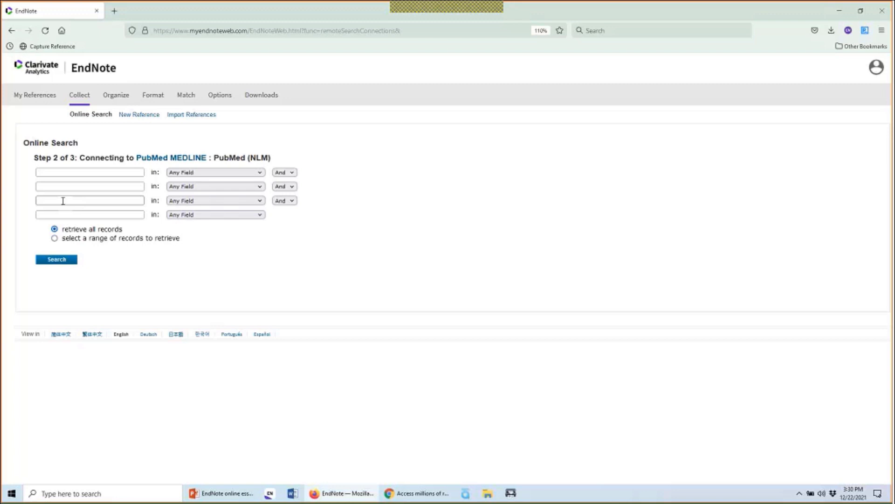
{"action": "left_click", "coordinate": [104, 172]}
{"action": "left_click", "coordinate": [180, 173]}
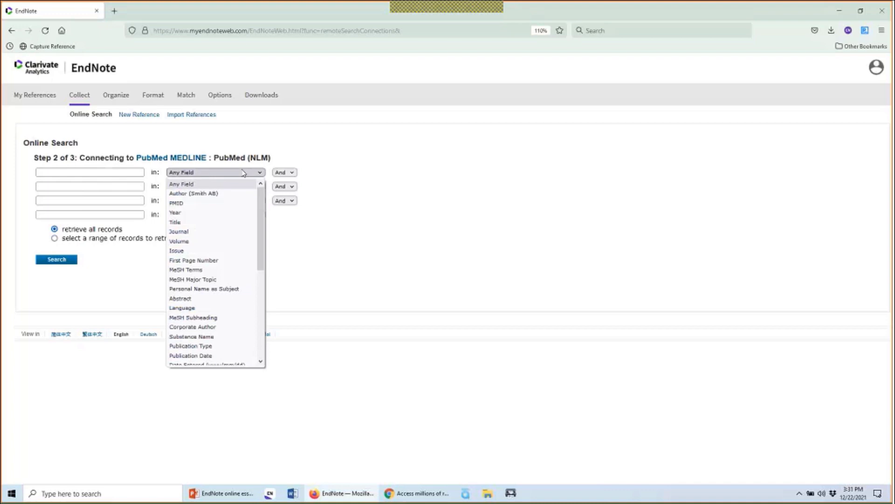
{"action": "mouse_move", "coordinate": [259, 197]}
{"action": "left_mouse_down"}
{"action": "mouse_move", "coordinate": [258, 238]}
{"action": "mouse_move", "coordinate": [261, 191]}
{"action": "left_mouse_up"}
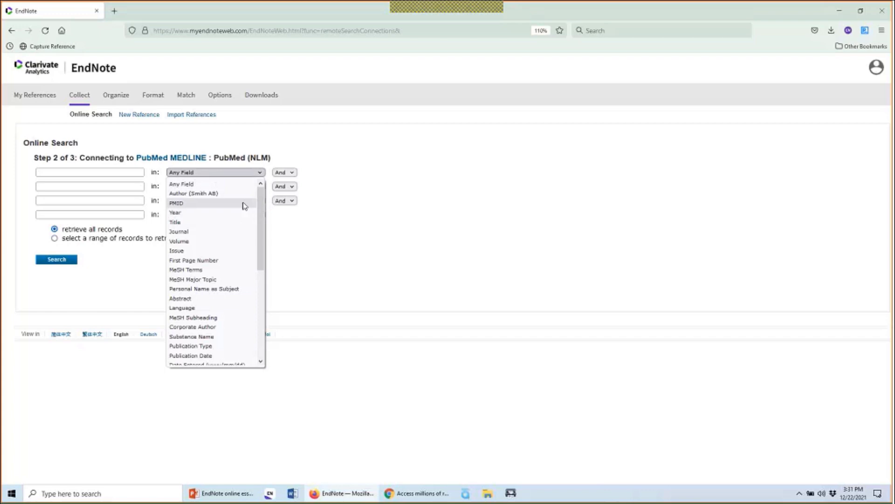
{"action": "left_click", "coordinate": [247, 184]}
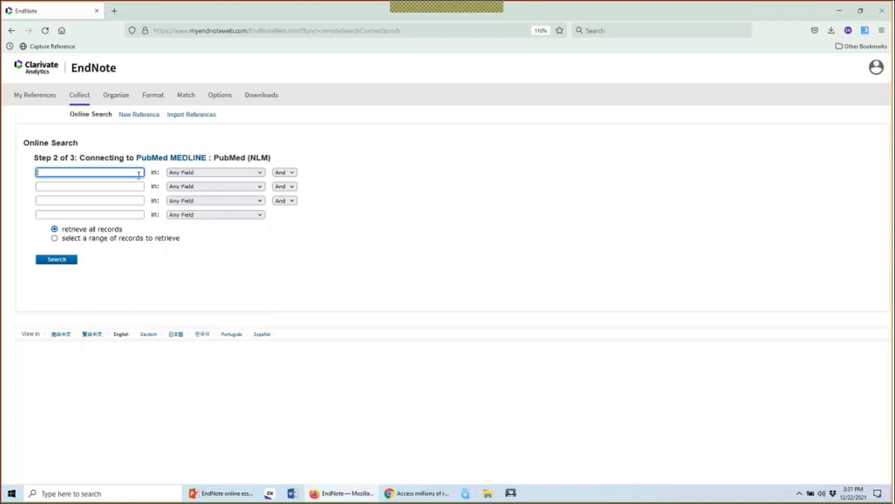
{"action": "left_click", "coordinate": [292, 173]}
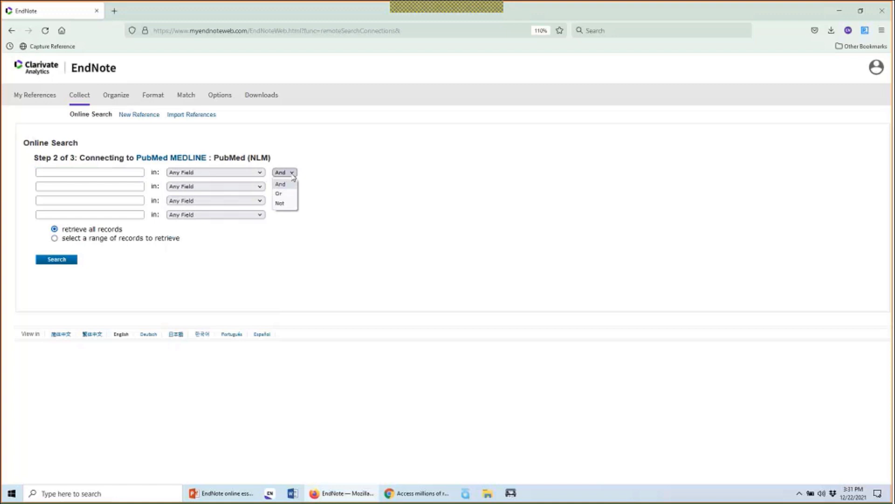
Search PubMed for 'asthma' in Any Field, getting 548 results
{"action": "left_click", "coordinate": [128, 171]}
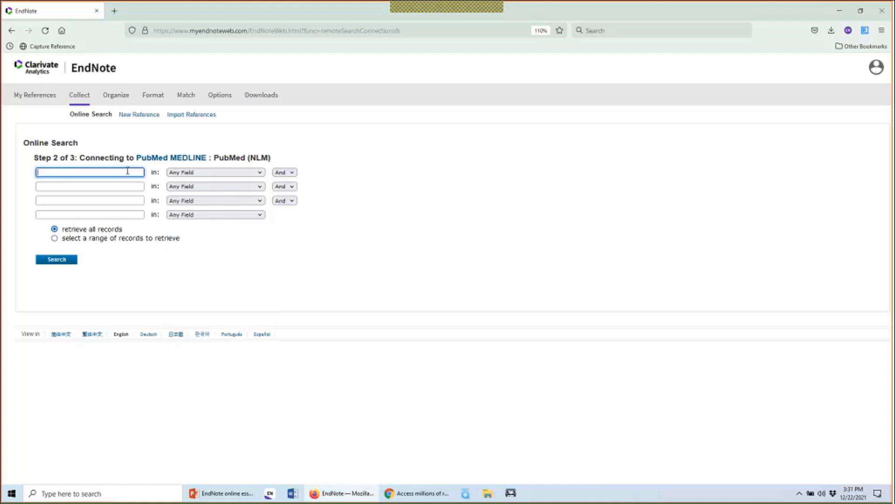
{"action": "type", "text": "ast"}
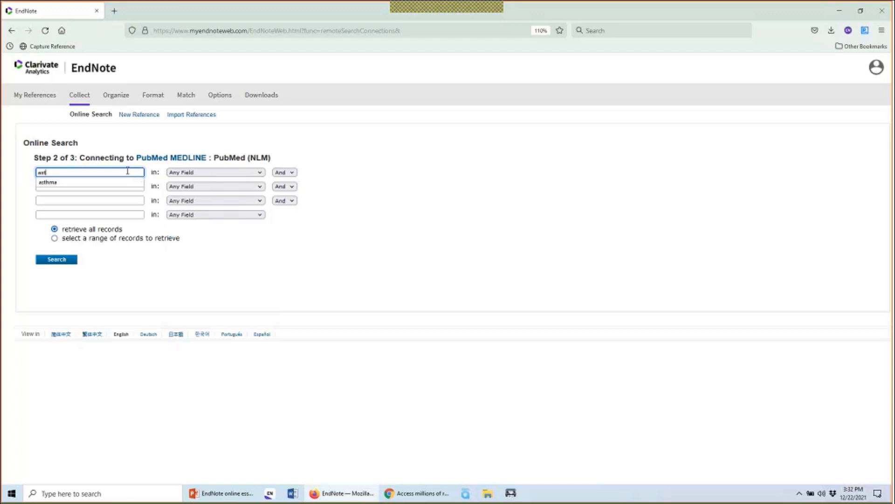
{"action": "type", "text": "hma"}
{"action": "left_click", "coordinate": [350, 190]}
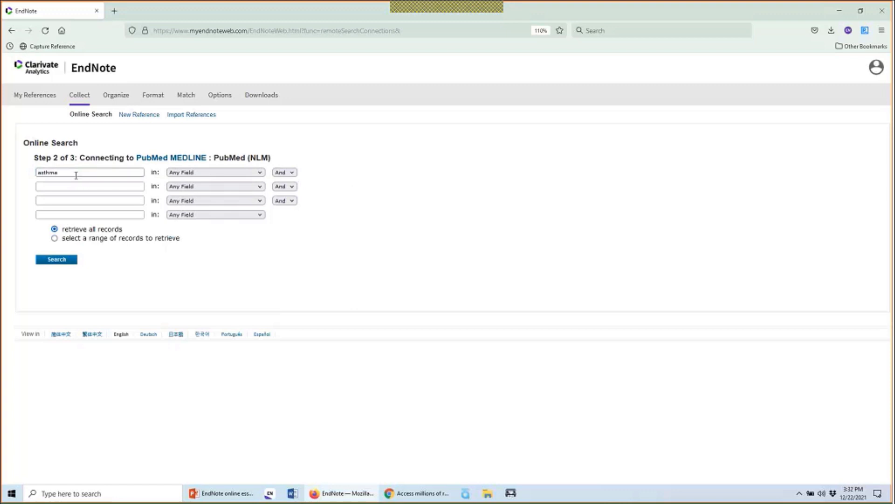
{"action": "left_click", "coordinate": [56, 262]}
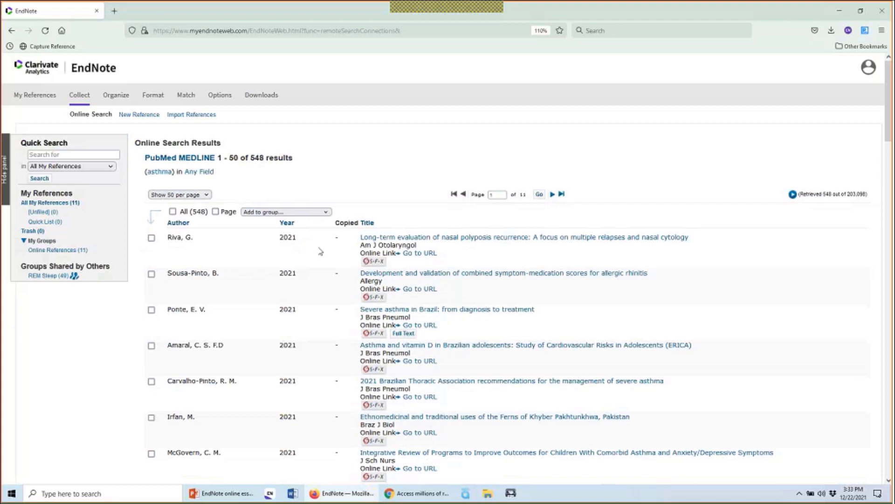
{"action": "scroll", "coordinate": [320, 251], "scroll_direction": "down", "scroll_amount": 3}
{"action": "scroll", "coordinate": [320, 251], "scroll_direction": "up", "scroll_amount": 2}
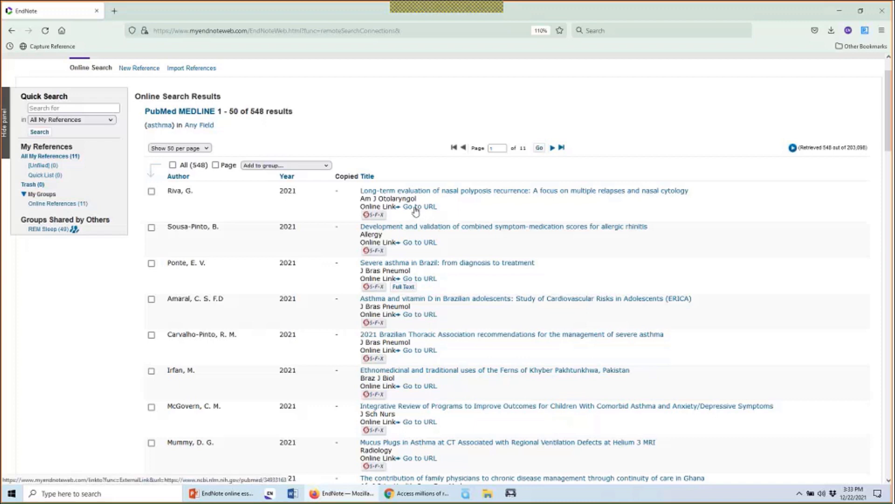
Open Record 1 of 548, the 2021 nasal polyposis article, and review its fields
{"action": "left_click", "coordinate": [464, 191]}
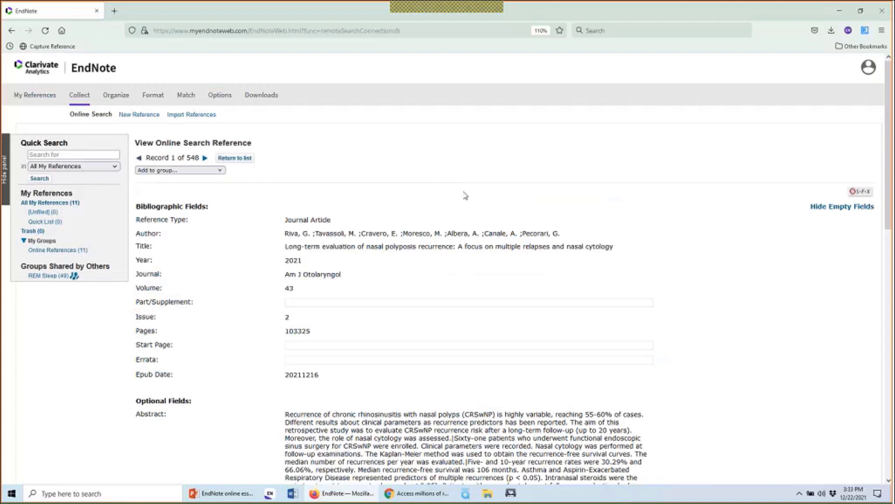
{"action": "scroll", "coordinate": [465, 196], "scroll_direction": "down", "scroll_amount": 4}
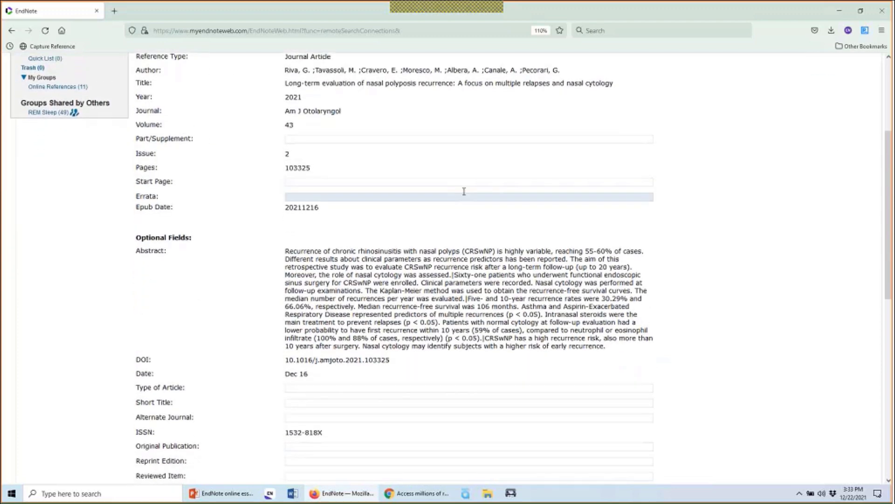
{"action": "scroll", "coordinate": [464, 191], "scroll_direction": "up", "scroll_amount": 2}
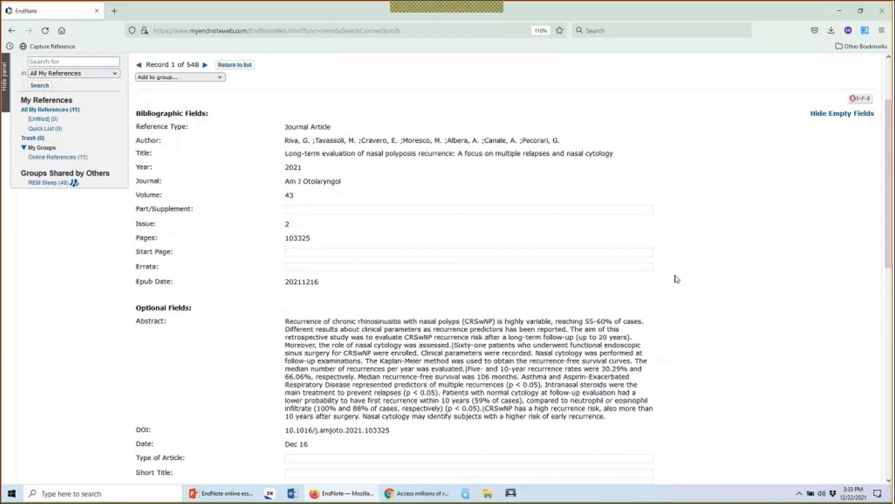
{"action": "scroll", "coordinate": [677, 279], "scroll_direction": "down", "scroll_amount": 3}
{"action": "scroll", "coordinate": [677, 279], "scroll_direction": "up", "scroll_amount": 3}
{"action": "scroll", "coordinate": [677, 279], "scroll_direction": "up", "scroll_amount": 2}
{"action": "scroll", "coordinate": [677, 279], "scroll_direction": "down", "scroll_amount": 3}
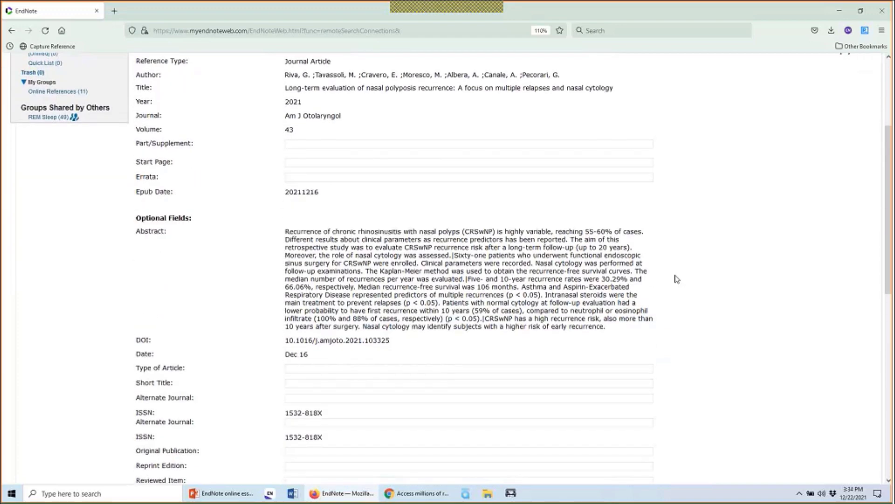
{"action": "scroll", "coordinate": [677, 279], "scroll_direction": "down", "scroll_amount": 6}
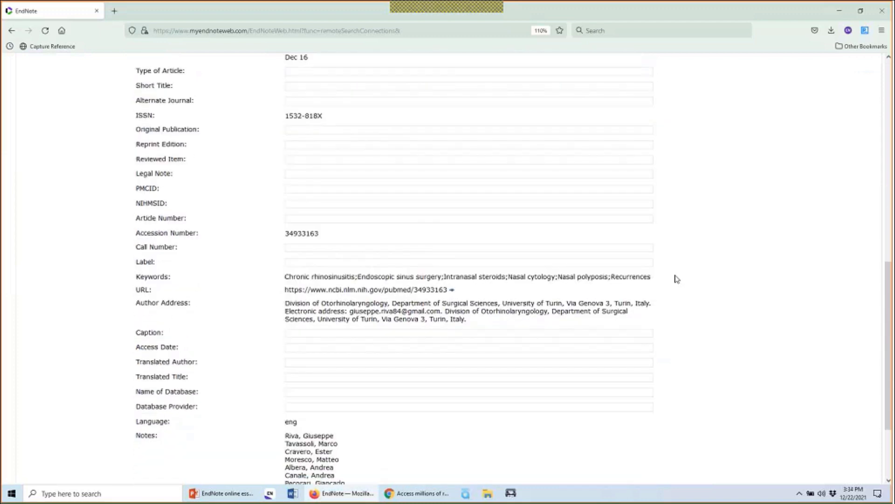
{"action": "scroll", "coordinate": [677, 278], "scroll_direction": "down", "scroll_amount": 2}
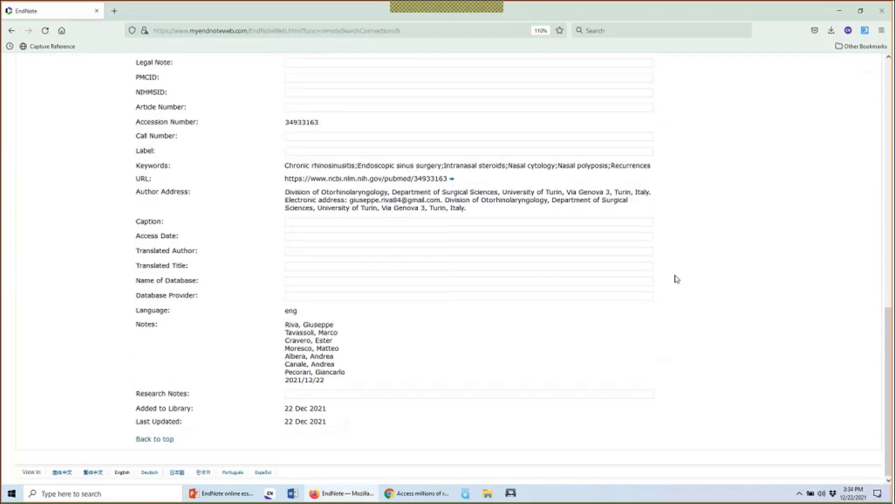
{"action": "scroll", "coordinate": [700, 277], "scroll_direction": "up", "scroll_amount": 12}
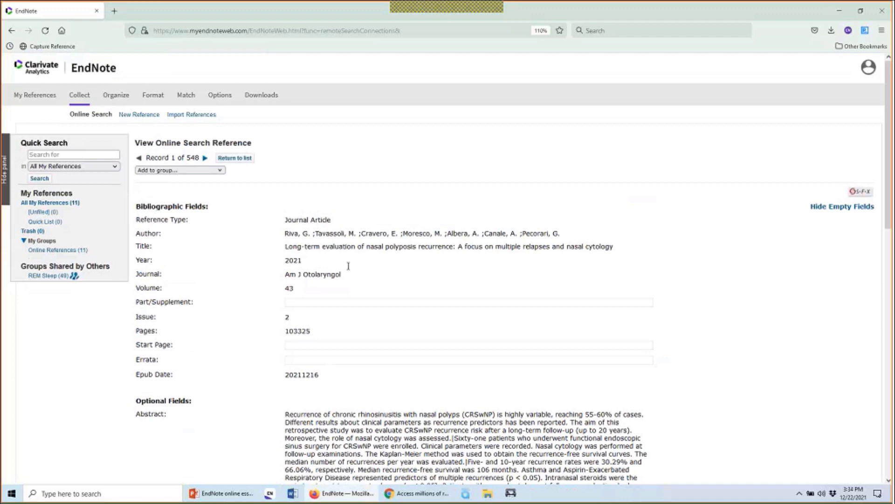
Copy this record into a new group named 'Asthma in General'
{"action": "left_click", "coordinate": [221, 170]}
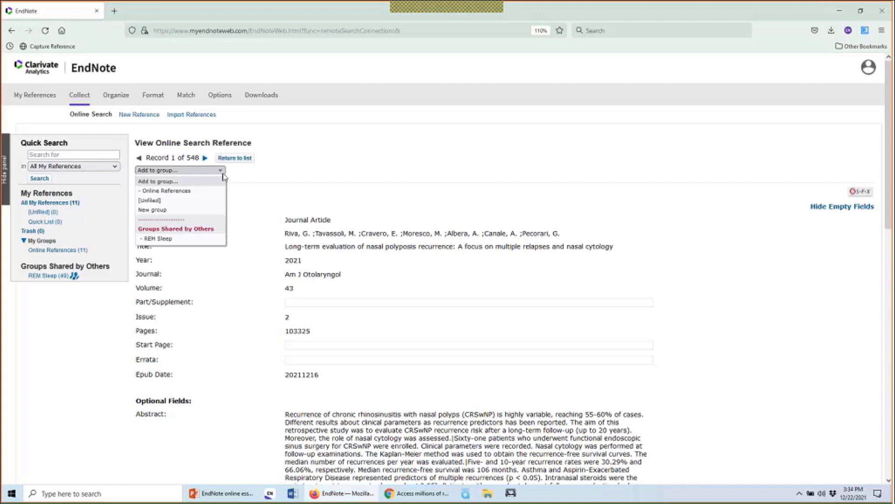
{"action": "left_click", "coordinate": [213, 214]}
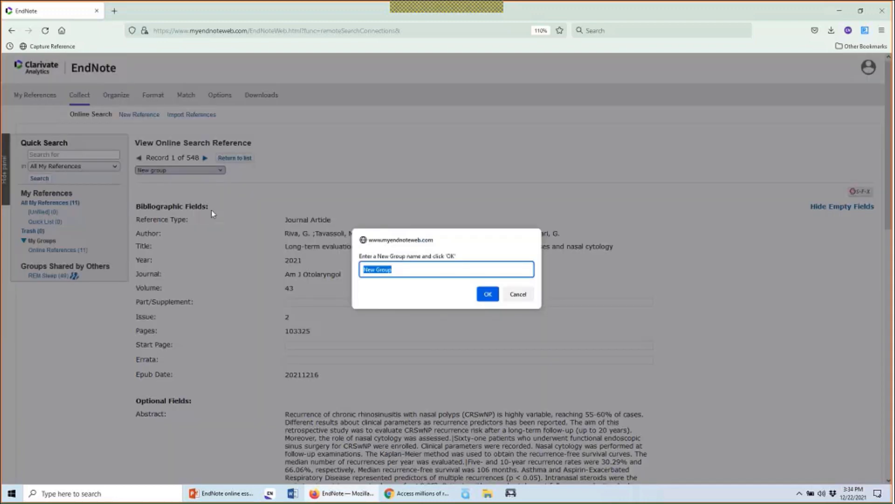
{"action": "type", "text": "Asthma in General"}
{"action": "left_click", "coordinate": [491, 293]}
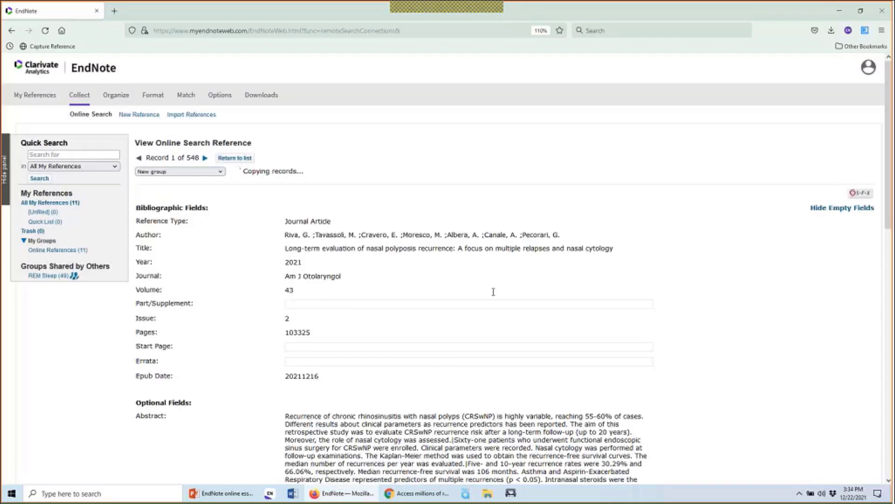
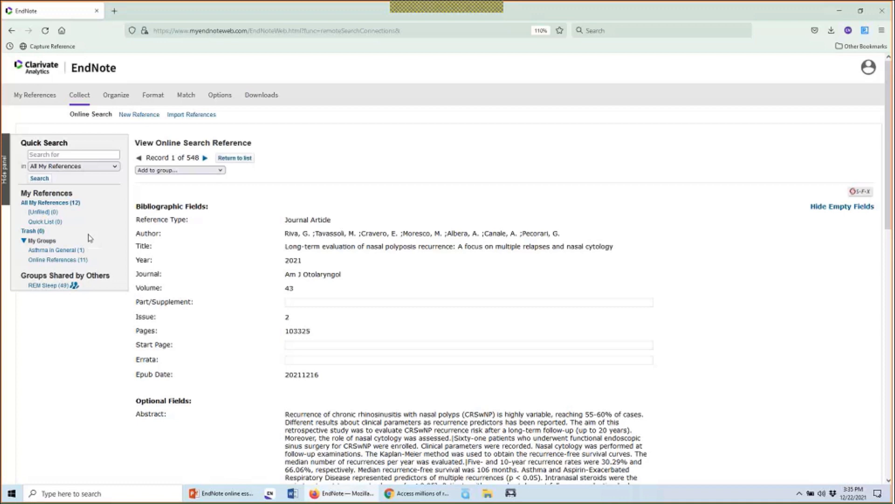
Return to the 2,239-hit asthma results list and check every reference on the first page
{"action": "left_click", "coordinate": [245, 159]}
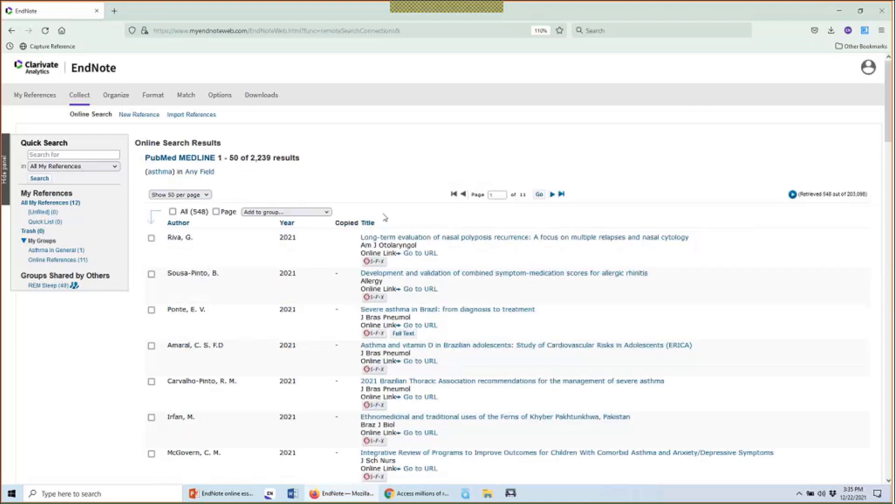
{"action": "scroll", "coordinate": [383, 214], "scroll_direction": "down", "scroll_amount": 3}
{"action": "scroll", "coordinate": [383, 214], "scroll_direction": "down", "scroll_amount": 2}
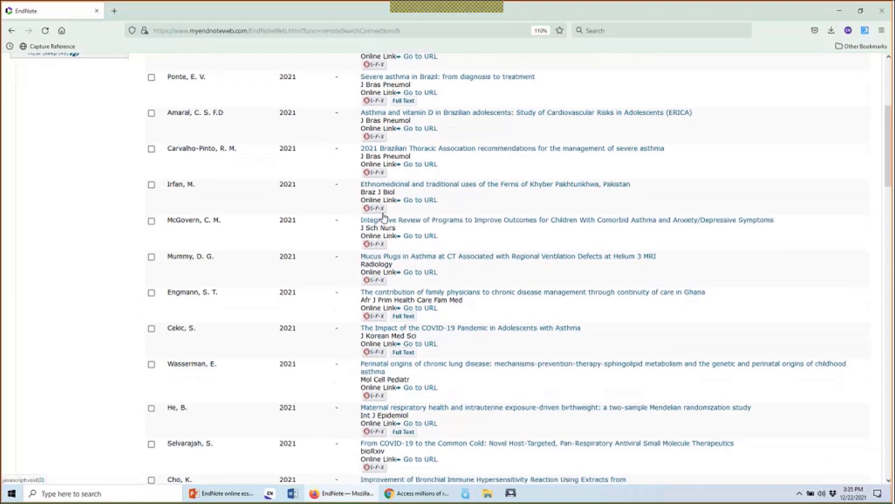
{"action": "scroll", "coordinate": [417, 214], "scroll_direction": "down", "scroll_amount": 1}
{"action": "scroll", "coordinate": [417, 214], "scroll_direction": "down", "scroll_amount": 2}
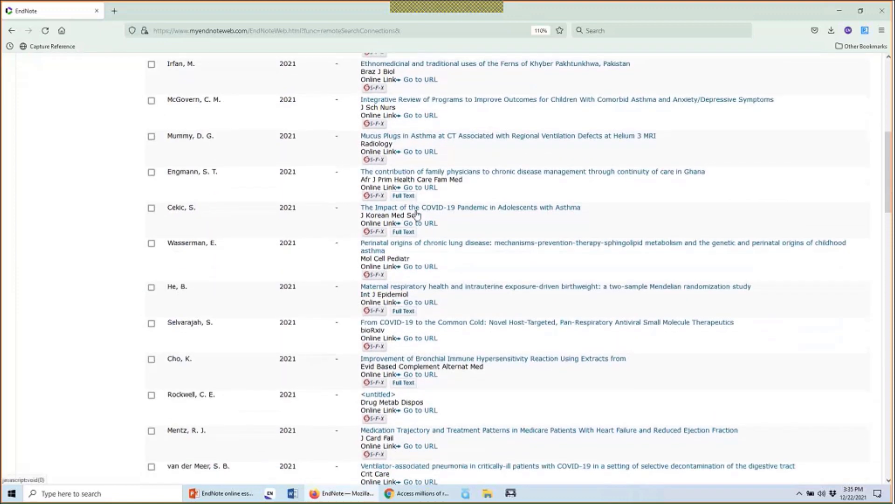
{"action": "scroll", "coordinate": [418, 214], "scroll_direction": "up", "scroll_amount": 7}
{"action": "scroll", "coordinate": [417, 214], "scroll_direction": "down", "scroll_amount": 1}
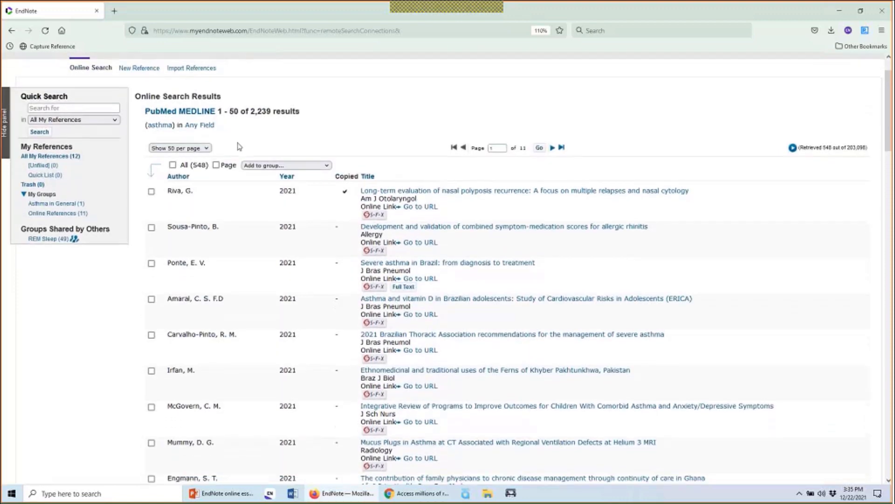
{"action": "left_click", "coordinate": [202, 149]}
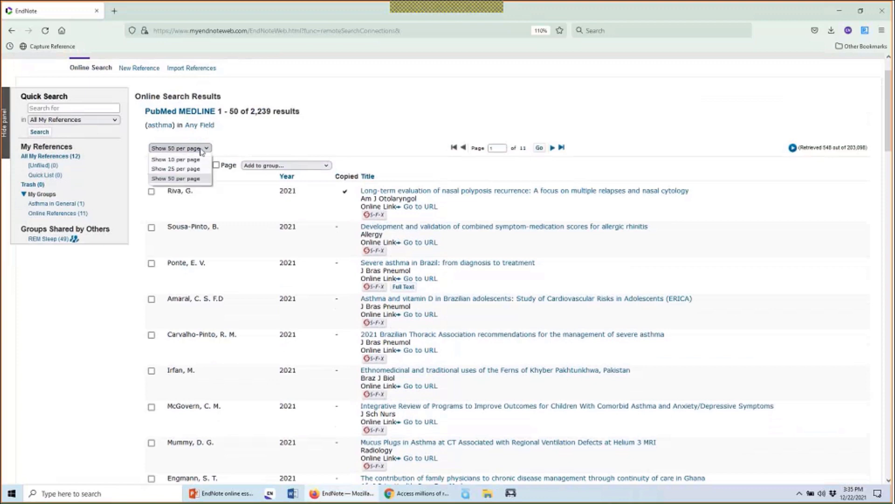
{"action": "left_click", "coordinate": [202, 149]}
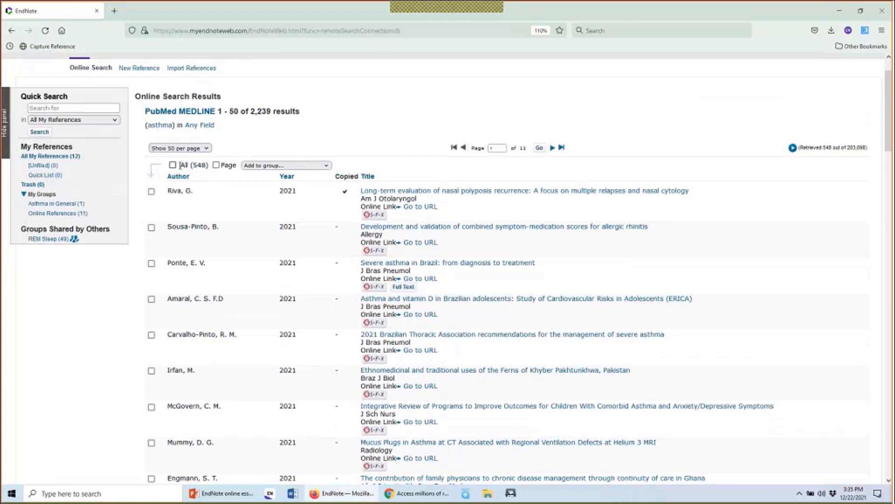
{"action": "left_click", "coordinate": [216, 165]}
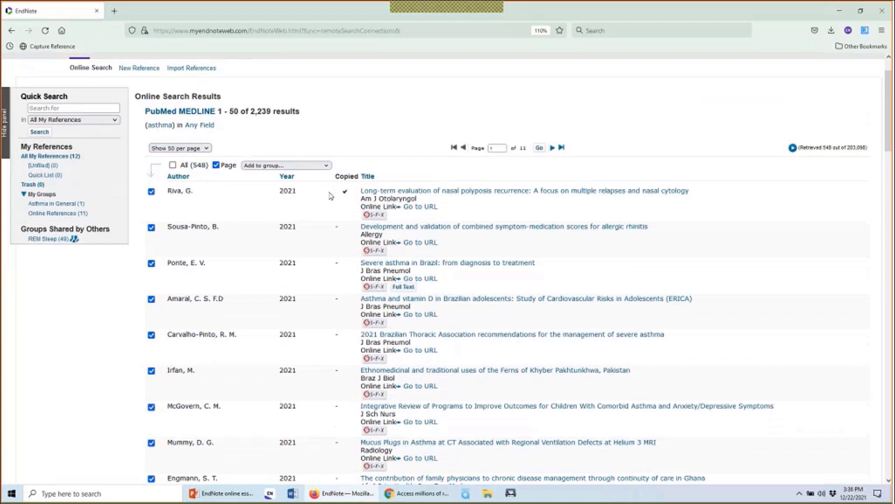
Uncheck the already-copied Riva reference and add the other checked results to Asthma in General
{"action": "left_click", "coordinate": [152, 191]}
{"action": "left_click", "coordinate": [277, 167]}
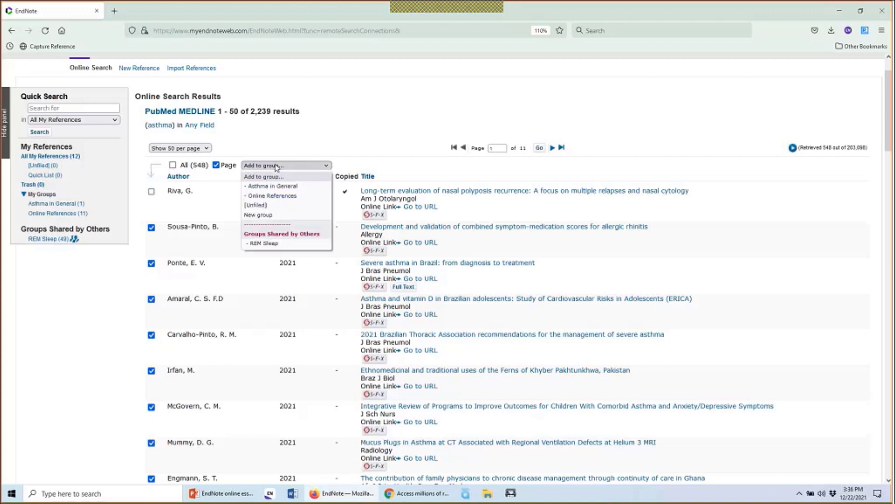
{"action": "left_click", "coordinate": [311, 189]}
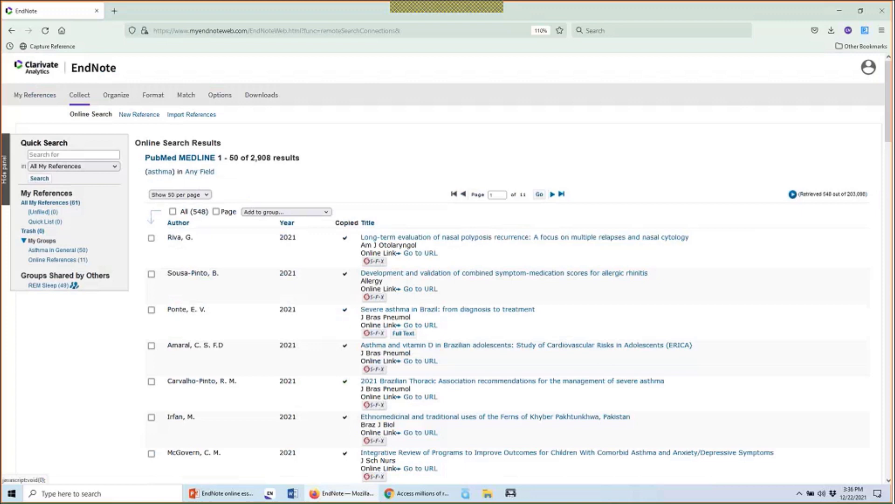
In the Asthma in General group, delete the Amaral and Atzei references to the trash
{"action": "left_click", "coordinate": [68, 251]}
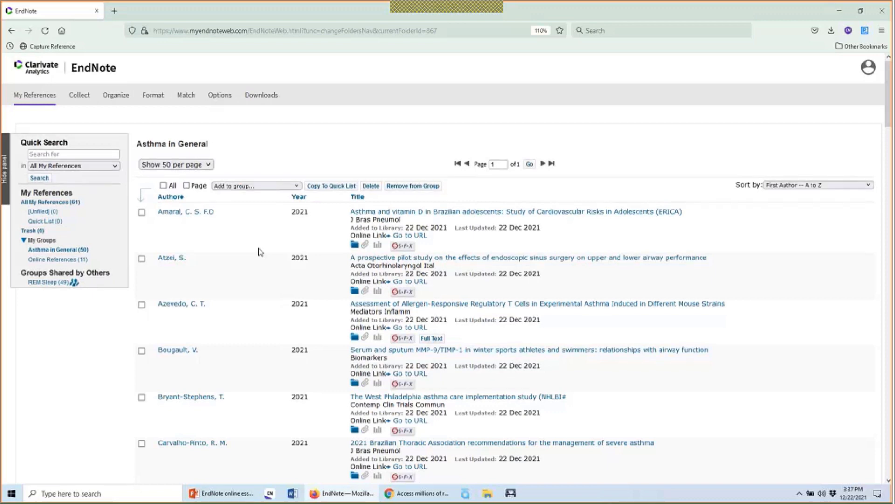
{"action": "scroll", "coordinate": [259, 252], "scroll_direction": "down", "scroll_amount": 3}
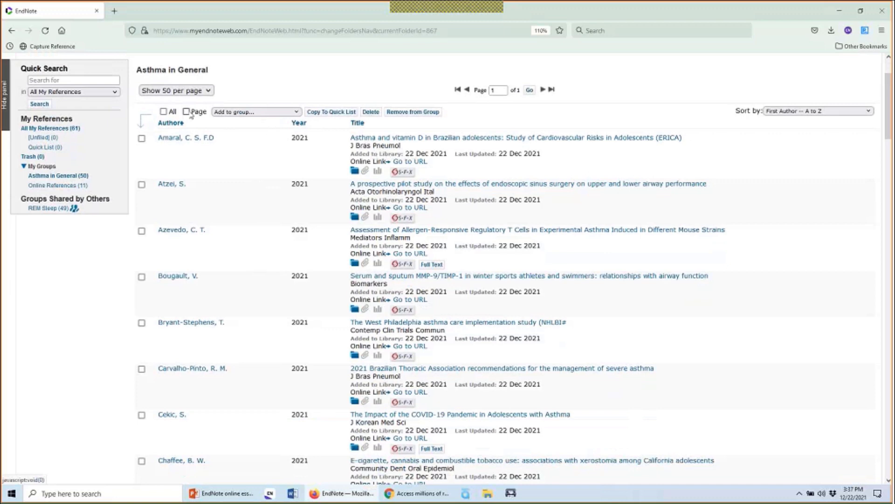
{"action": "left_click", "coordinate": [141, 138]}
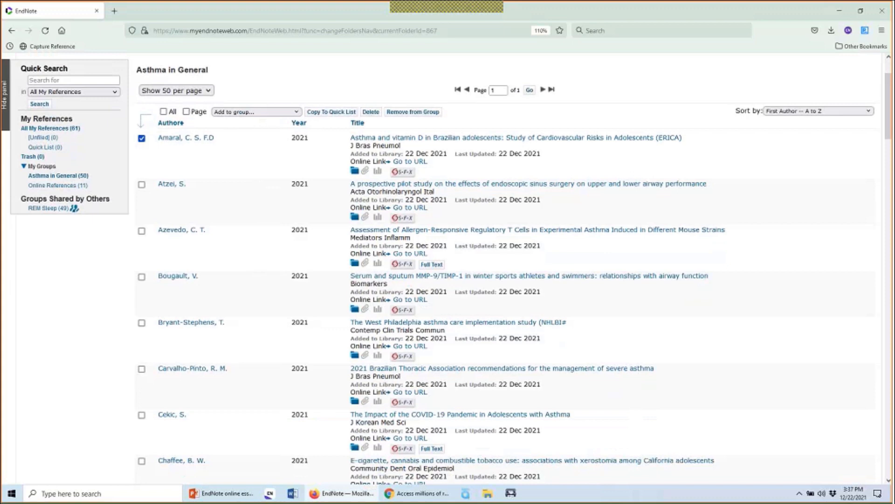
{"action": "left_click", "coordinate": [142, 184]}
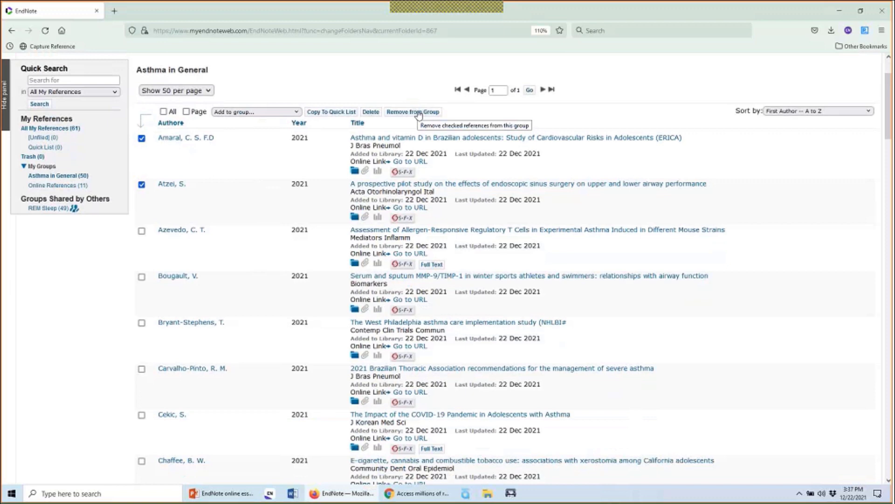
{"action": "left_click", "coordinate": [370, 113]}
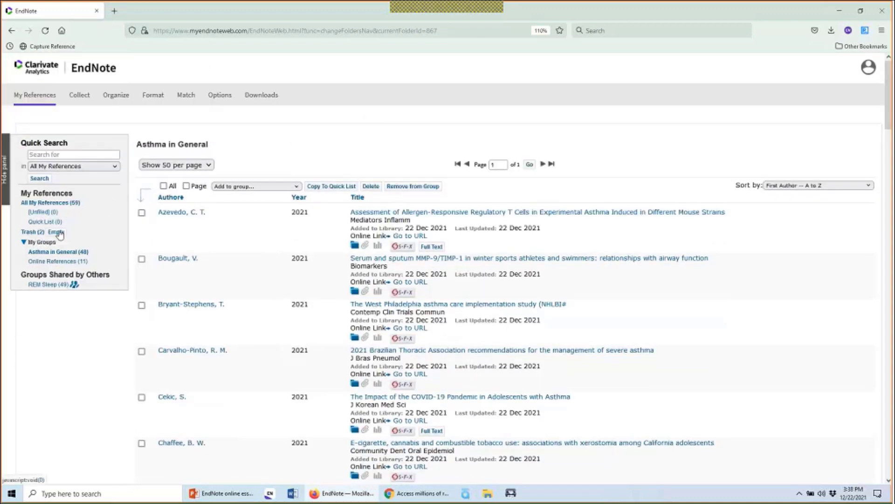
Open the Trash and check both trashed references
{"action": "left_click", "coordinate": [36, 233]}
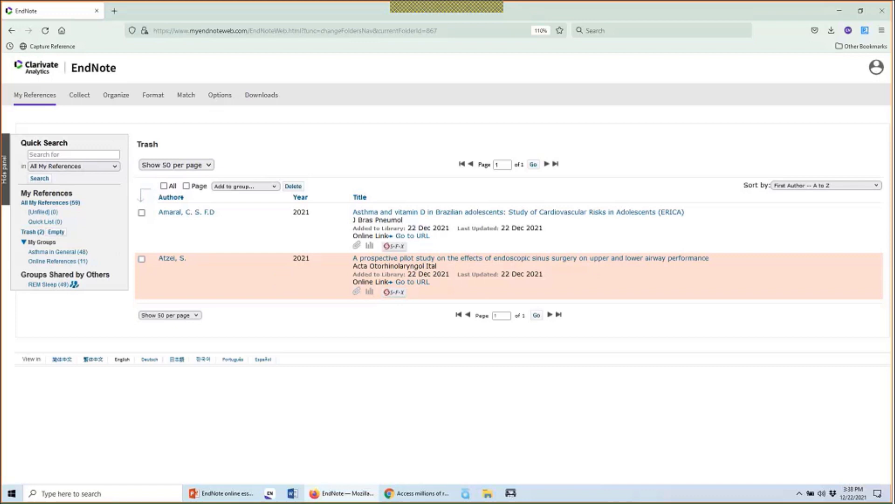
{"action": "left_click", "coordinate": [142, 213]}
{"action": "left_click", "coordinate": [172, 187]}
Leave the trashed references ungrouped, list All My References (59), and open a blank browser tab
{"action": "left_click", "coordinate": [252, 187]}
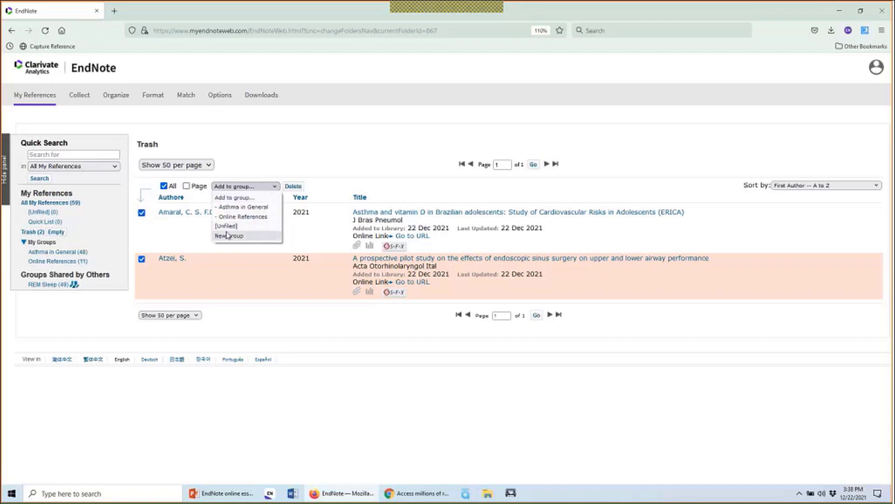
{"action": "left_click", "coordinate": [287, 169]}
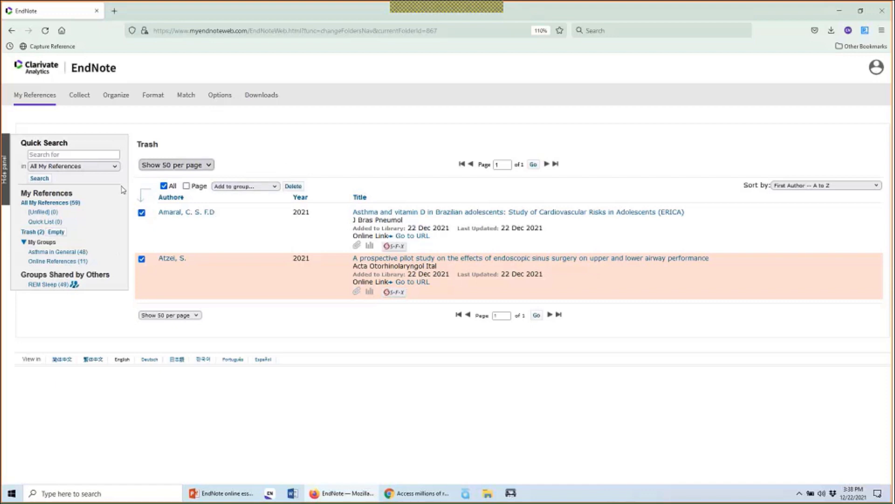
{"action": "left_click", "coordinate": [62, 203]}
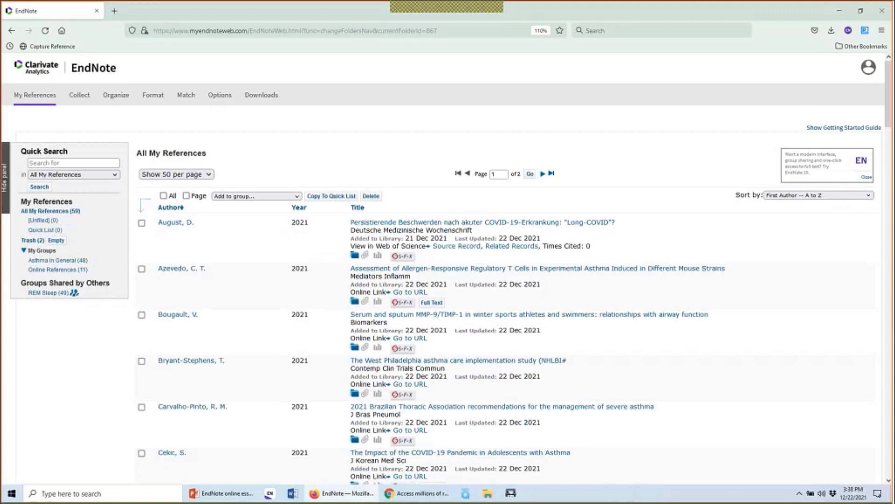
{"action": "left_click", "coordinate": [115, 11]}
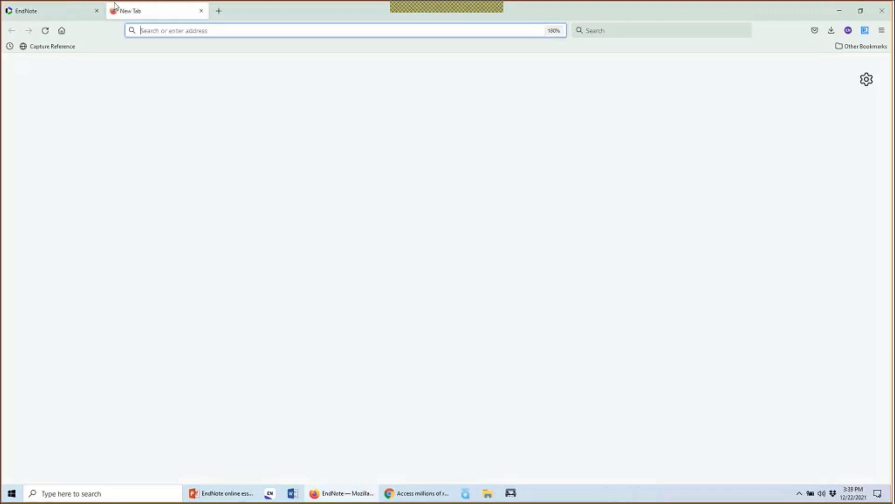
Load webofscience.com in the new tab
{"action": "left_click", "coordinate": [196, 30]}
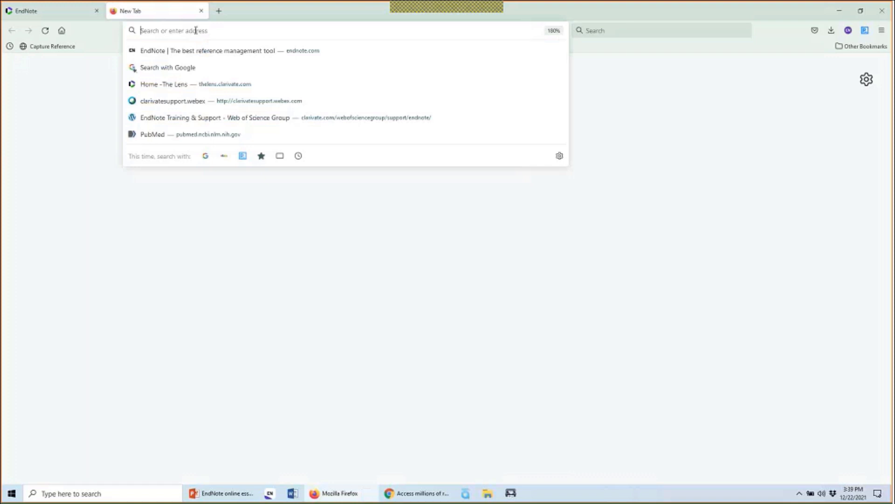
{"action": "type", "text": "webofscience.co"}
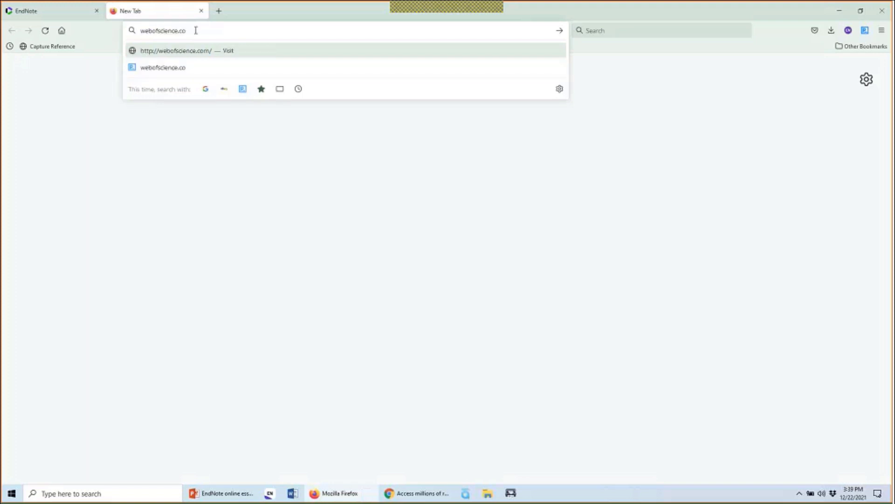
{"action": "type", "text": "m"}
{"action": "key", "text": "Return"}
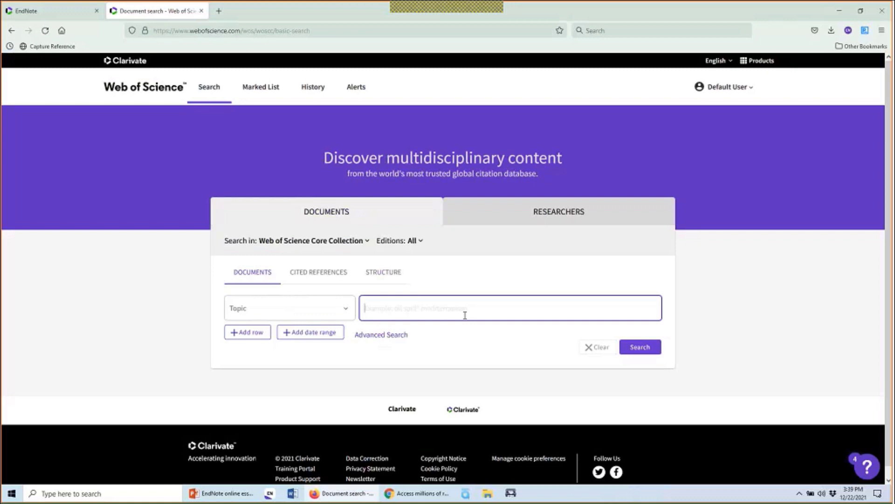
Enter 'asthma' as the Topic term, searching the Web of Science Core Collection
{"action": "left_click", "coordinate": [364, 243]}
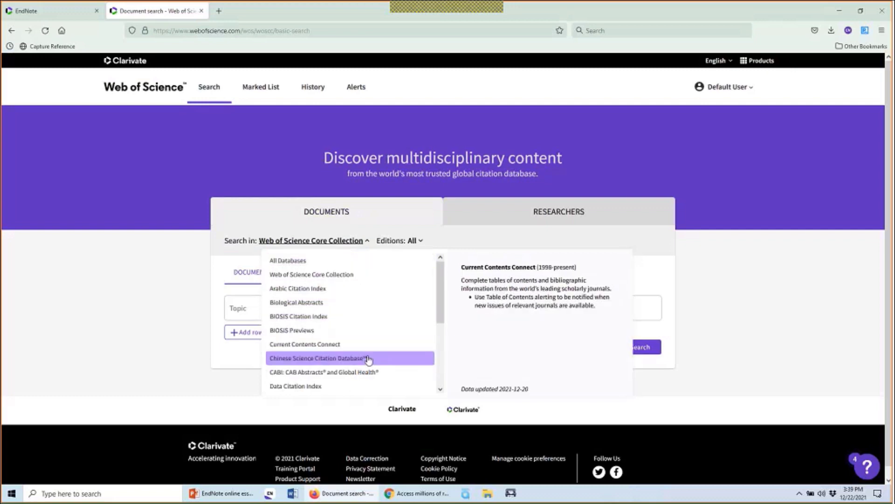
{"action": "left_click", "coordinate": [345, 275]}
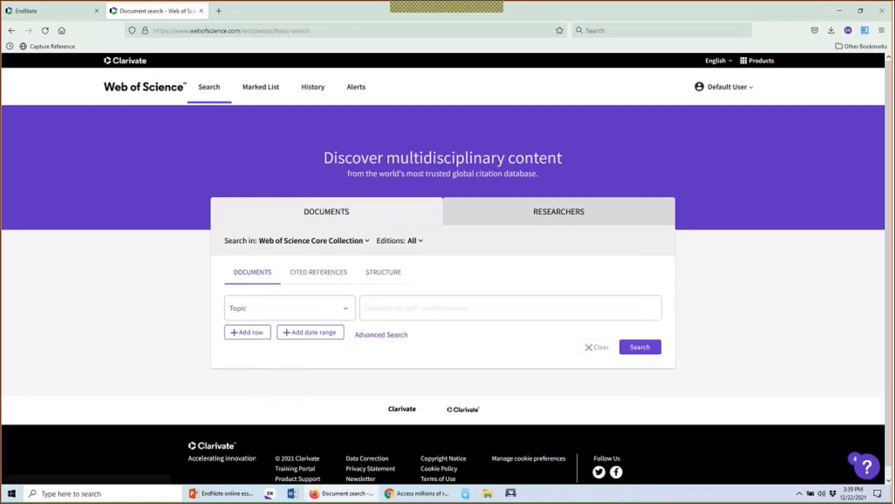
{"action": "left_click", "coordinate": [339, 306]}
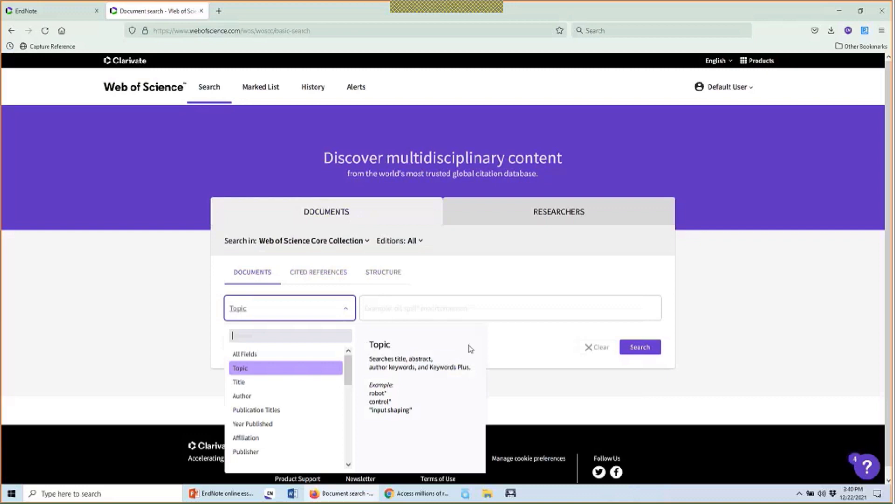
{"action": "left_click", "coordinate": [434, 306]}
{"action": "type", "text": "asthma"}
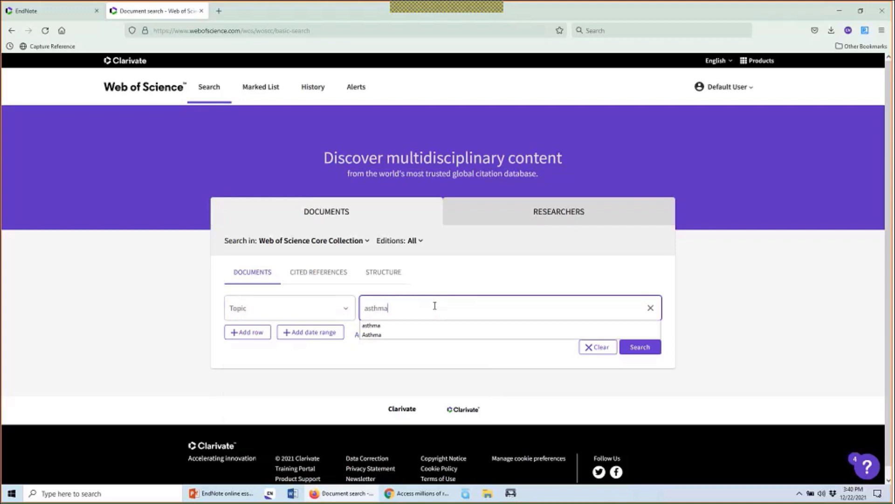
{"action": "left_click", "coordinate": [716, 301]}
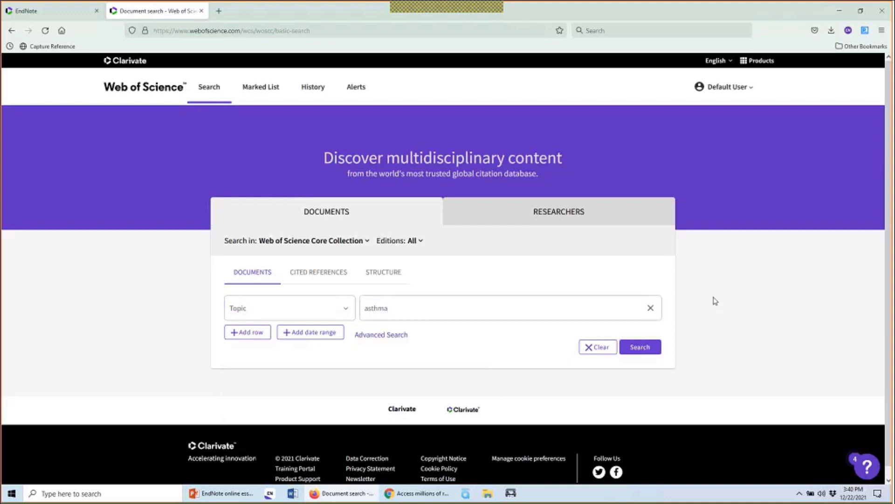
Add an And row for Year Published 2021 and run the search
{"action": "left_click", "coordinate": [251, 332]}
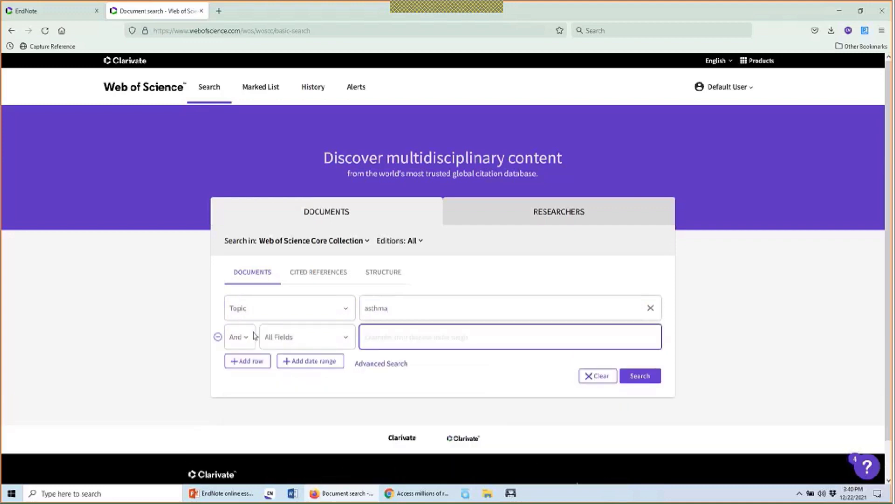
{"action": "left_click", "coordinate": [247, 337]}
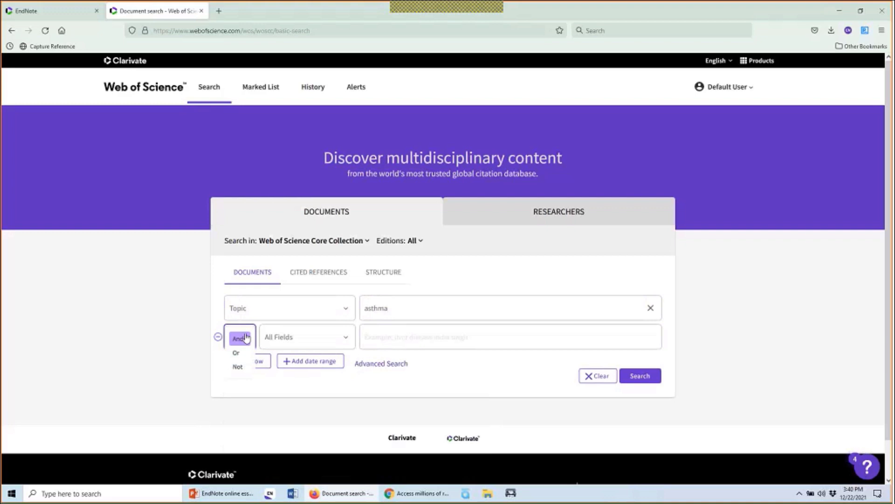
{"action": "left_click", "coordinate": [247, 337]}
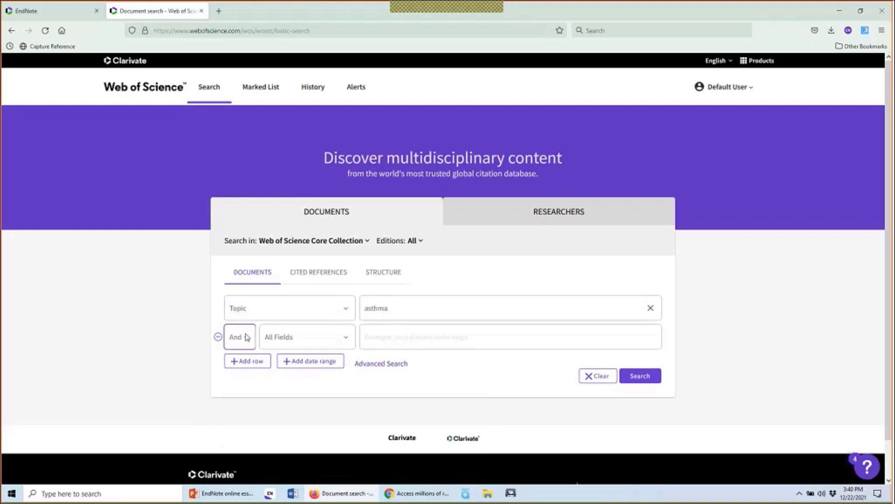
{"action": "left_click", "coordinate": [299, 336]}
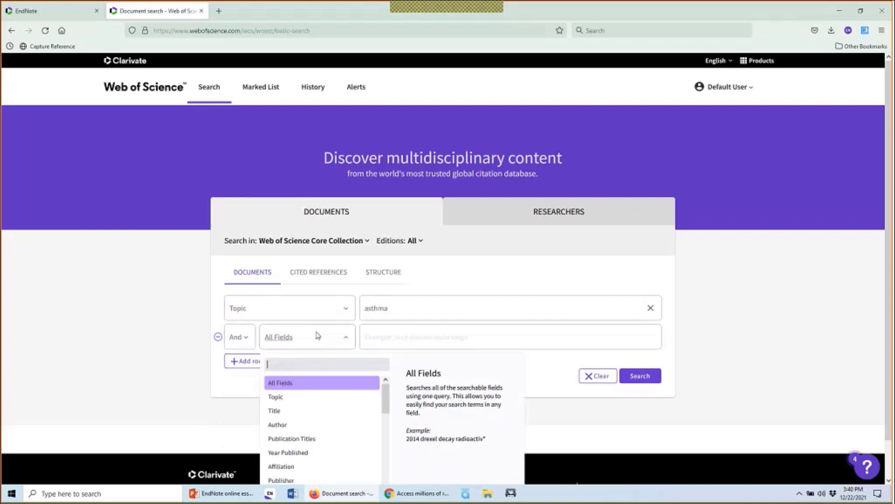
{"action": "left_click", "coordinate": [336, 453]}
{"action": "left_click", "coordinate": [405, 338]}
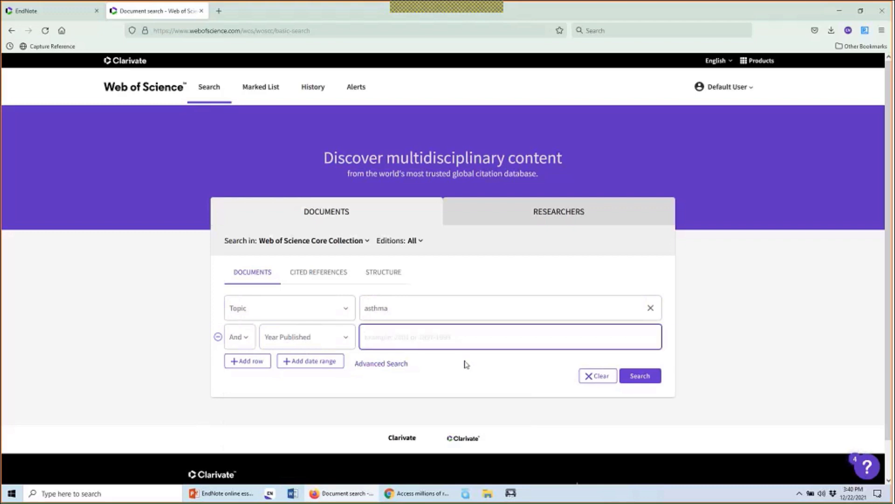
{"action": "type", "text": "2021"}
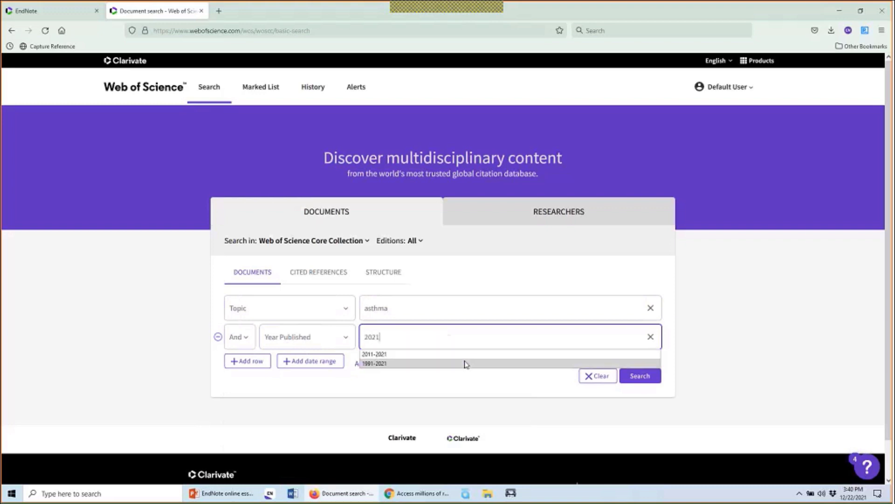
{"action": "left_click", "coordinate": [641, 377]}
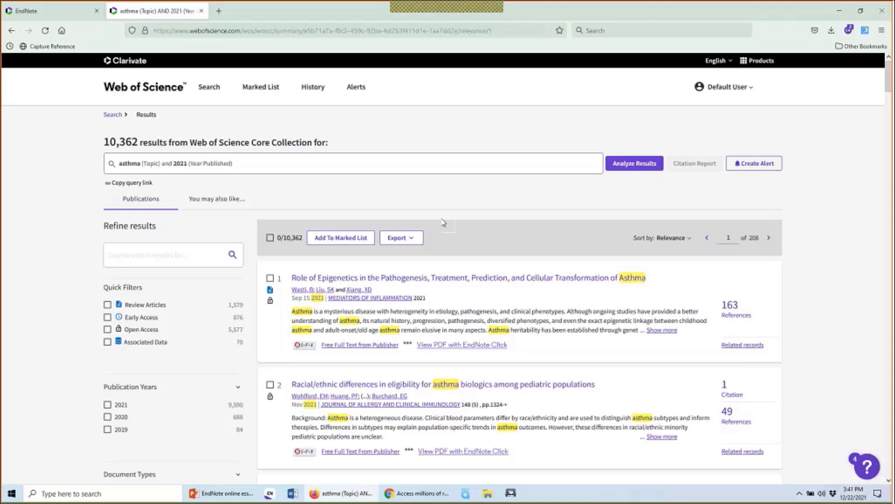
Tick and untick results 1 and 3, leaving none selected, and show the export destinations
{"action": "scroll", "coordinate": [443, 223], "scroll_direction": "down", "scroll_amount": 2}
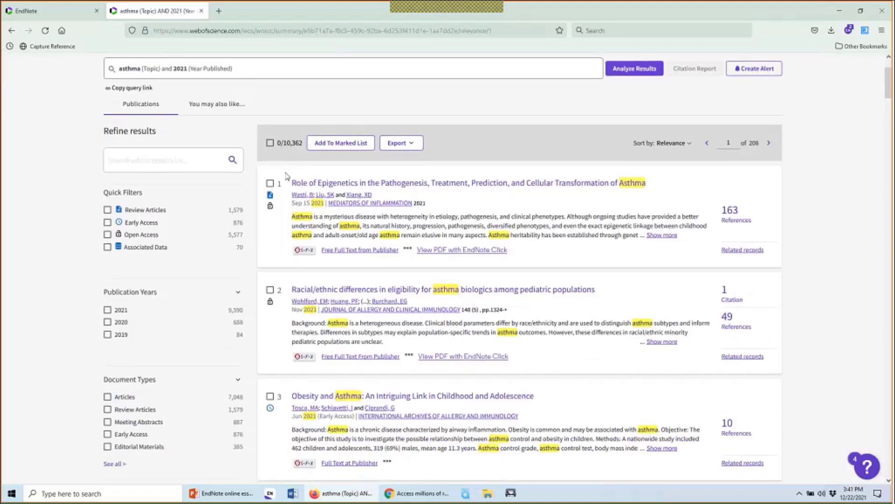
{"action": "left_click", "coordinate": [270, 184]}
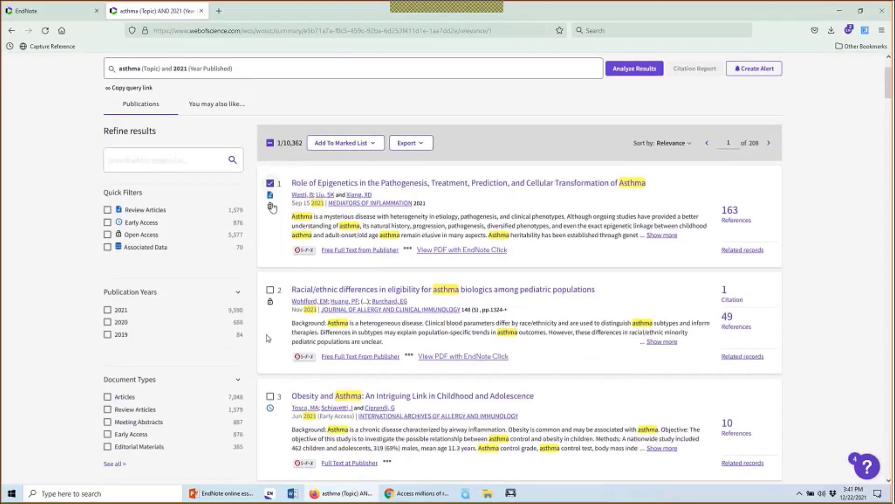
{"action": "left_click", "coordinate": [269, 396]}
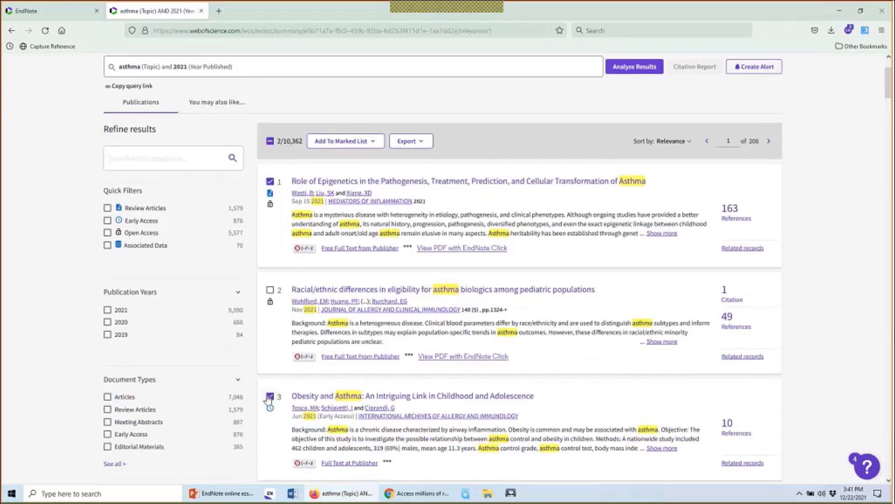
{"action": "scroll", "coordinate": [270, 397], "scroll_direction": "down", "scroll_amount": 3}
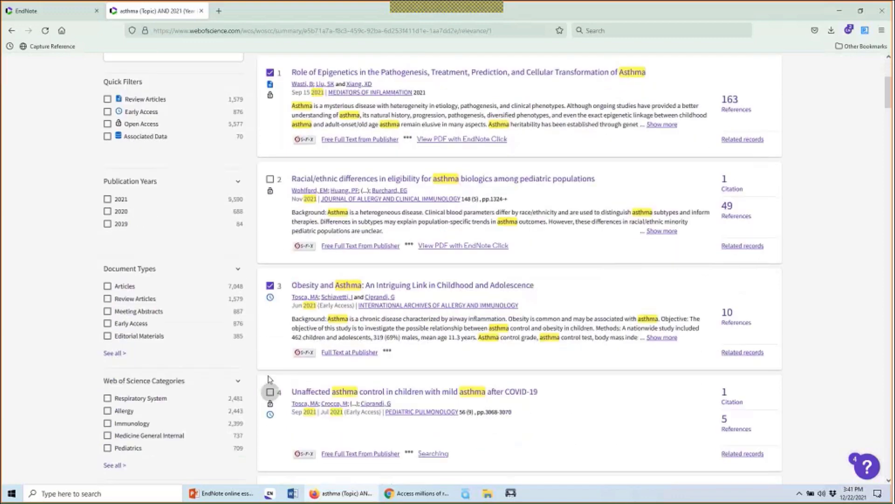
{"action": "left_click", "coordinate": [269, 286]}
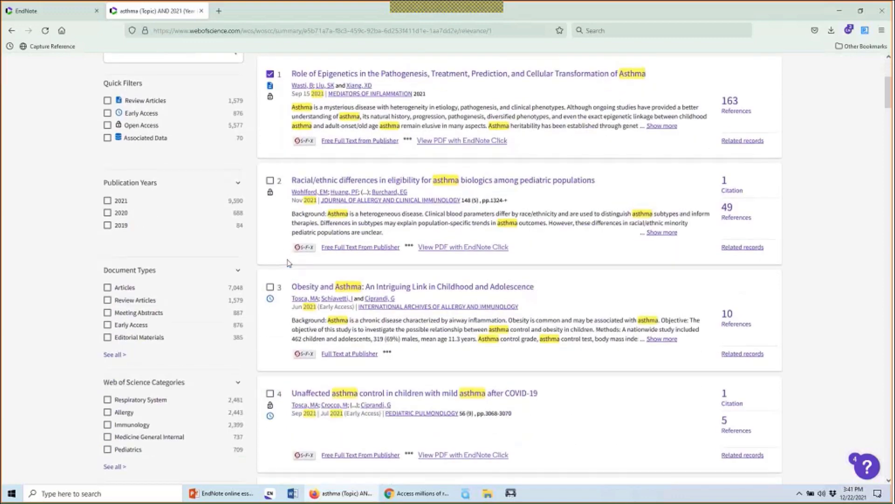
{"action": "scroll", "coordinate": [286, 262], "scroll_direction": "up", "scroll_amount": 5}
{"action": "left_click", "coordinate": [271, 263]}
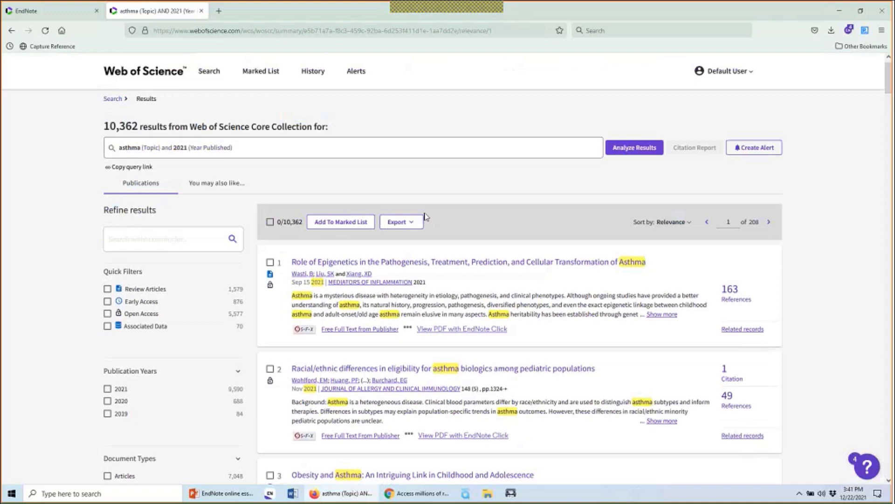
{"action": "left_click", "coordinate": [404, 223]}
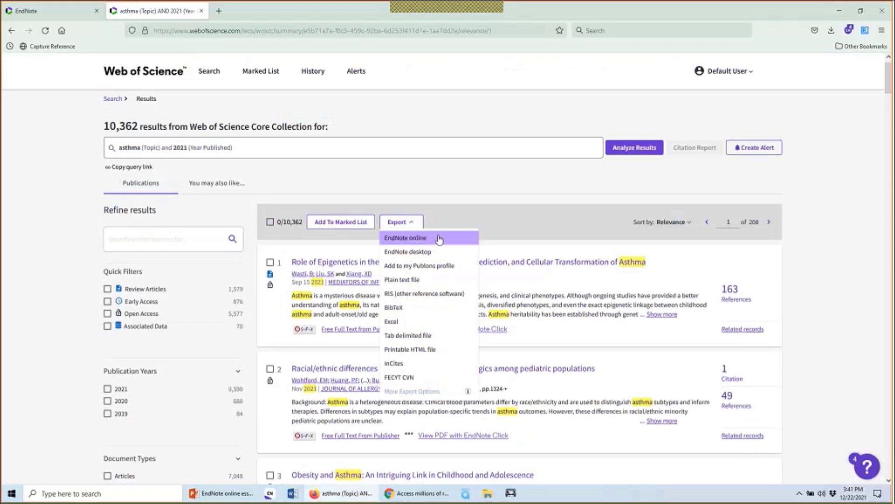
Choose EndNote online as the export destination with a custom Records from range
{"action": "left_click", "coordinate": [439, 239]}
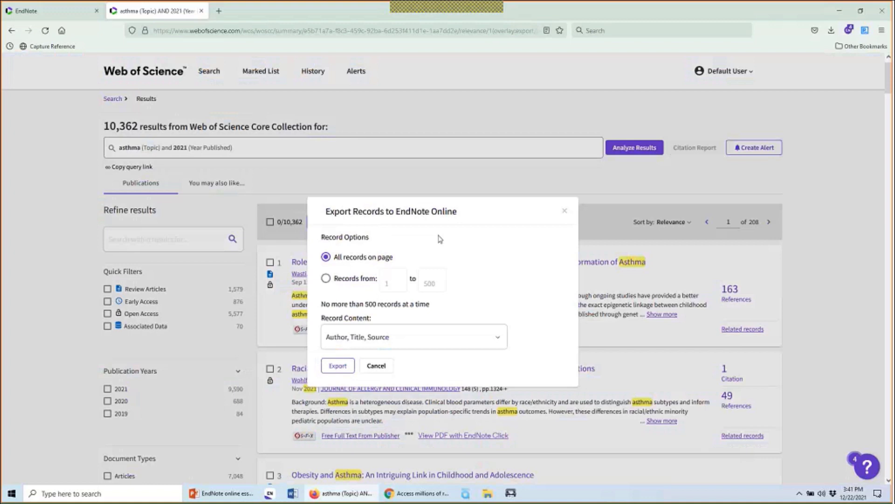
{"action": "left_click", "coordinate": [326, 278]}
{"action": "left_click", "coordinate": [387, 281]}
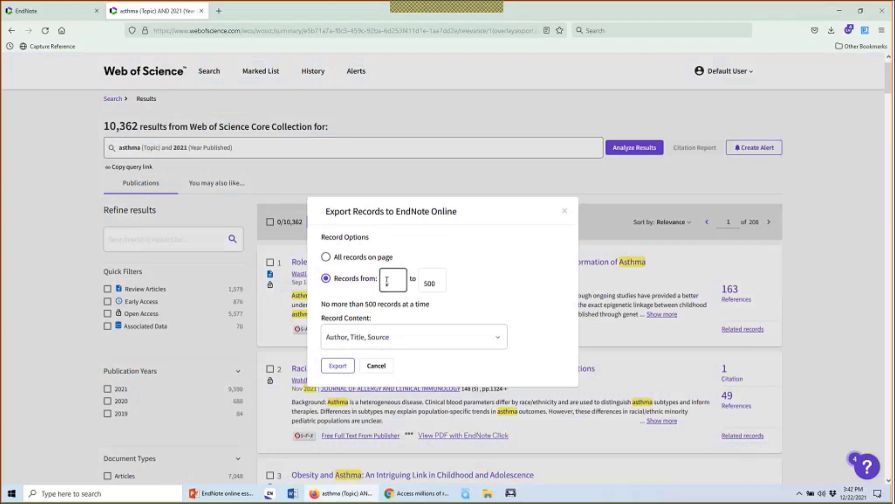
{"action": "type", "text": "1"}
{"action": "left_click", "coordinate": [438, 281]}
{"action": "key", "text": "shift+Tab"}
Set the export record range to 51 through 100
{"action": "key", "text": "BackSpace"}
{"action": "type", "text": "501"}
{"action": "left_click", "coordinate": [440, 281]}
{"action": "key", "text": "BackSpace"}
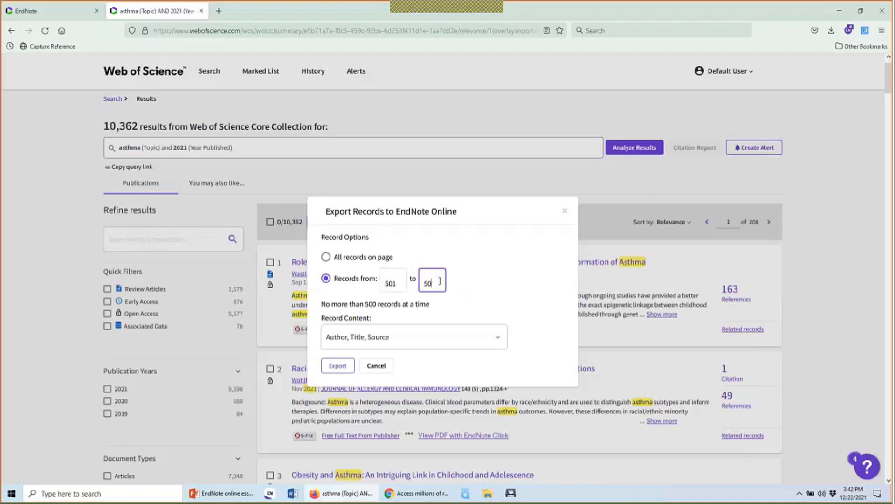
{"action": "key", "text": "BackSpace"}
{"action": "key", "text": "BackSpace"}
{"action": "type", "text": "1000"}
{"action": "key", "text": "BackSpace"}
{"action": "key", "text": "BackSpace"}
{"action": "type", "text": "0"}
{"action": "left_click", "coordinate": [397, 281]}
{"action": "key", "text": "BackSpace"}
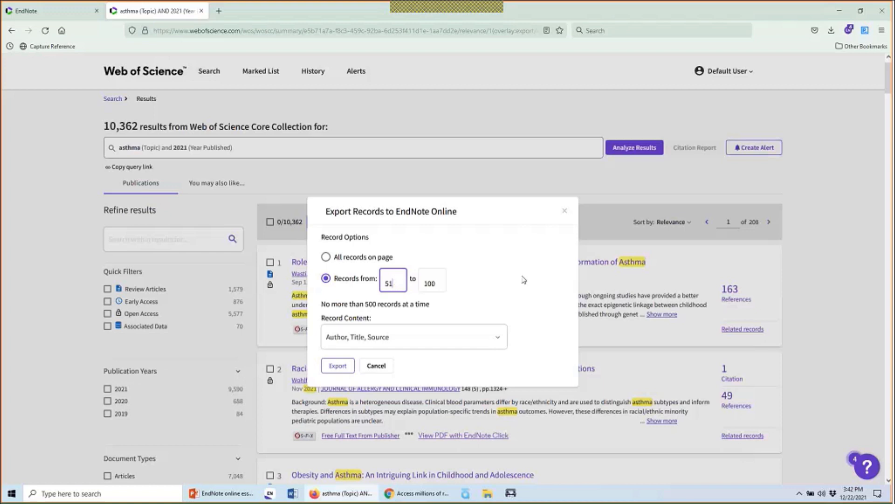
{"action": "left_click", "coordinate": [495, 336]}
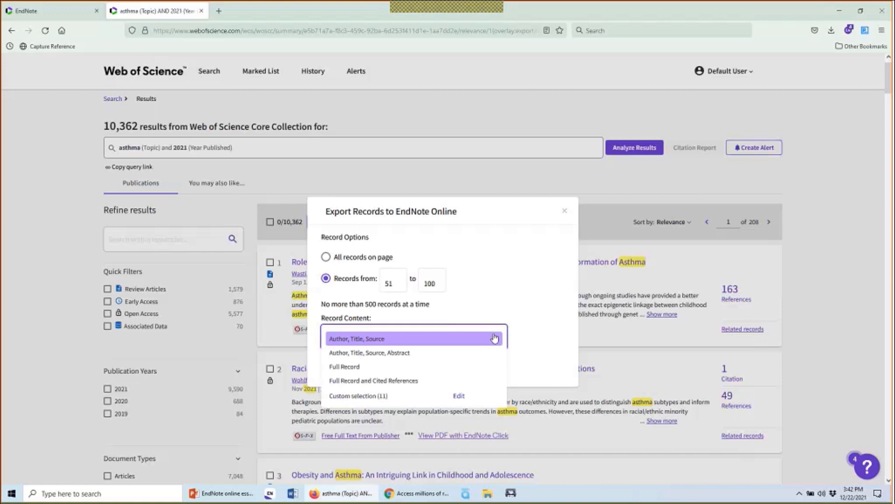
Export records 51–100 to EndNote Online with Full Record content
{"action": "left_click", "coordinate": [481, 367]}
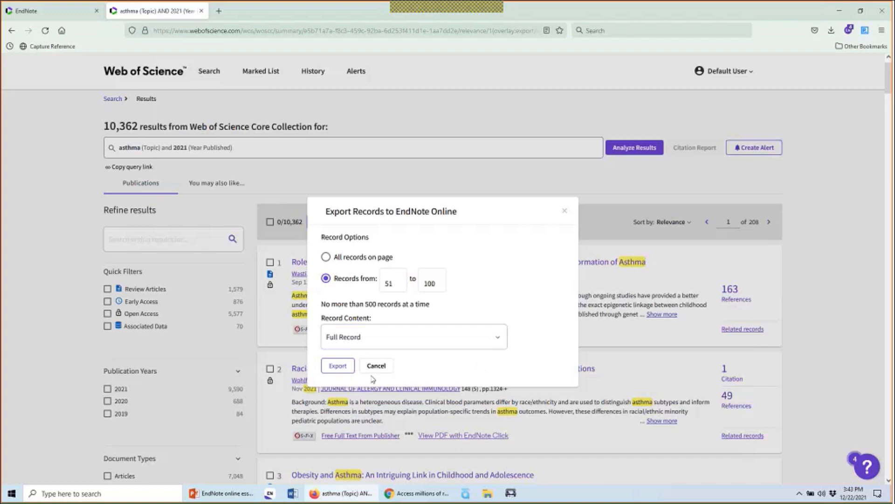
{"action": "left_click", "coordinate": [345, 369]}
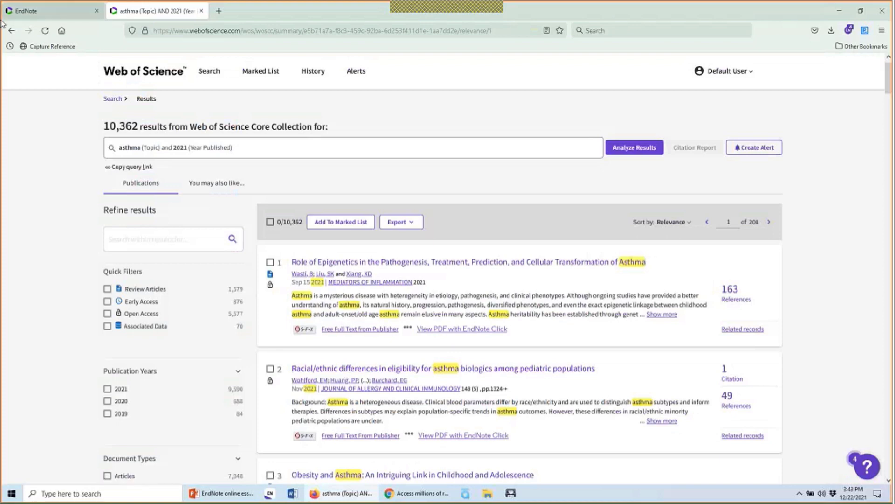
Reload the EndNote Online library, now 109 references, and list the 50 unfiled ones
{"action": "left_click", "coordinate": [36, 11]}
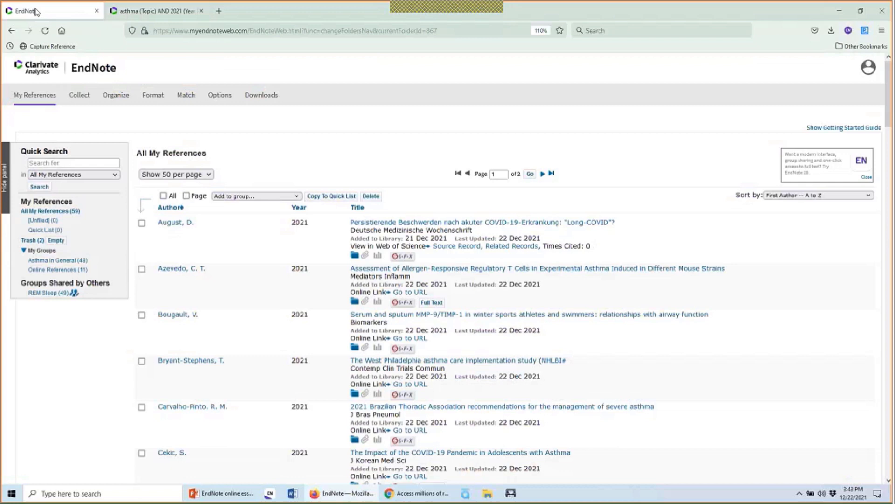
{"action": "left_click", "coordinate": [45, 32]}
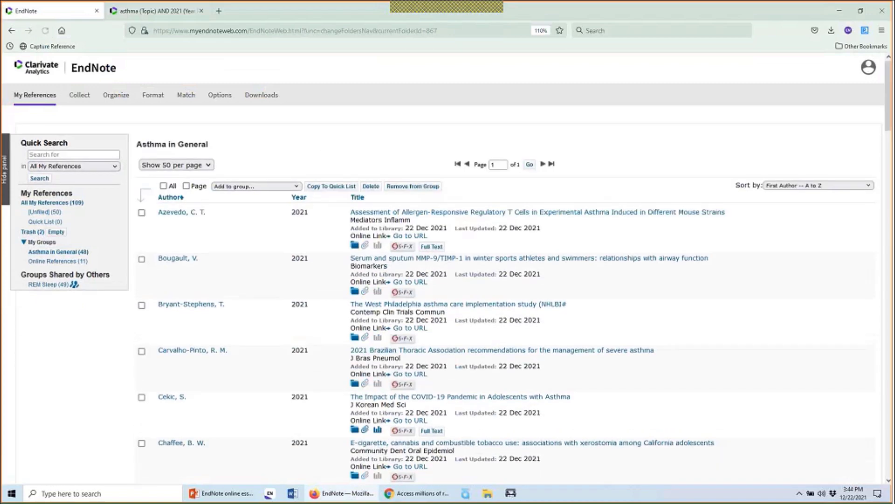
{"action": "left_click", "coordinate": [45, 213]}
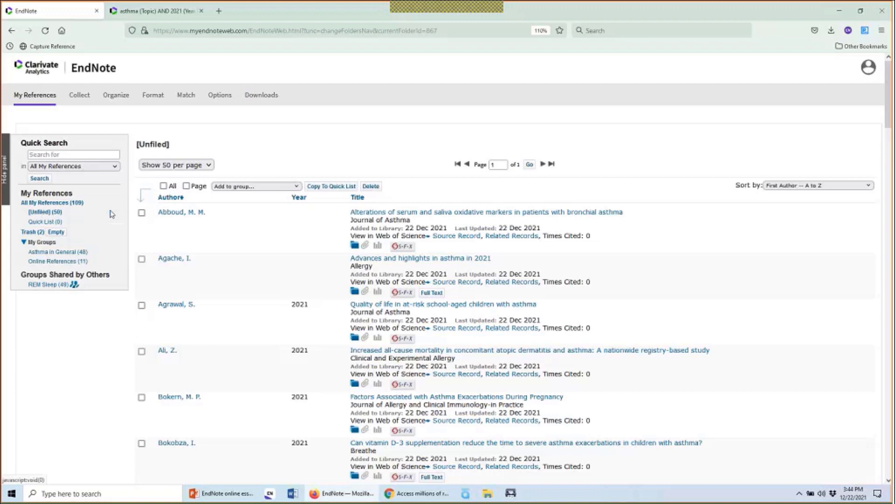
Add all 50 unfiled references to Asthma in General and view that group's 98 references
{"action": "left_click", "coordinate": [164, 186]}
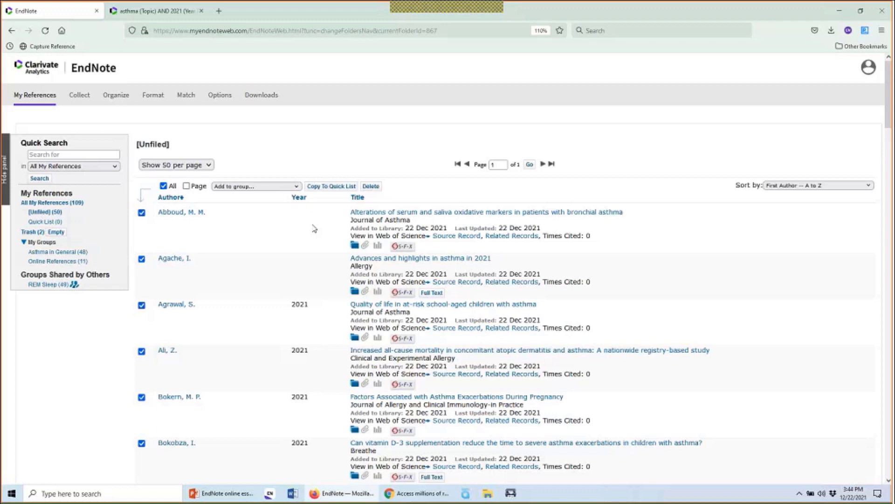
{"action": "left_click", "coordinate": [289, 186]}
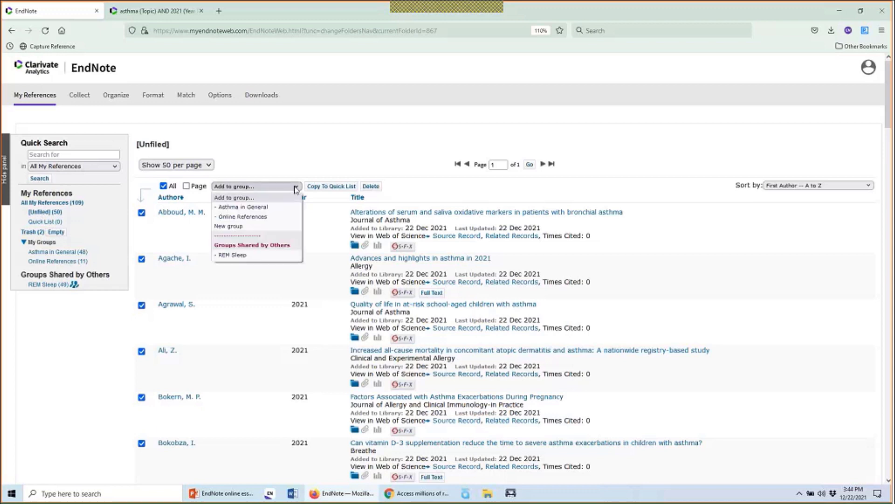
{"action": "left_click", "coordinate": [284, 210]}
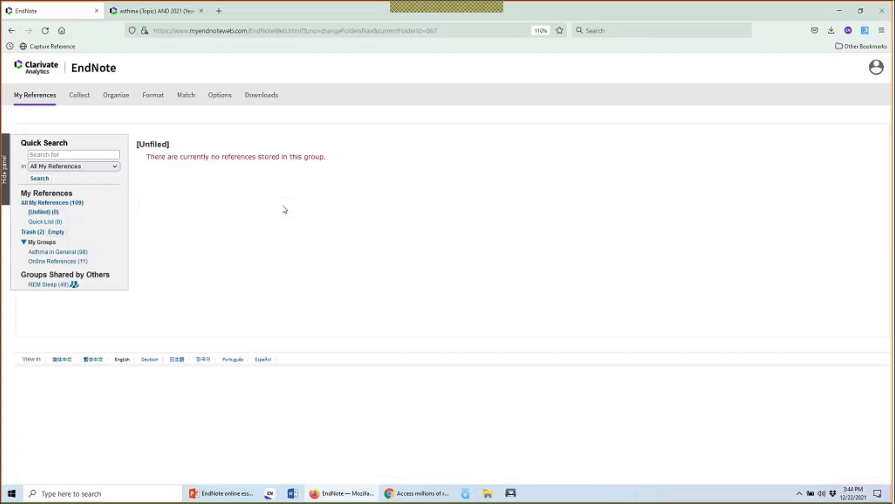
{"action": "left_click", "coordinate": [80, 254]}
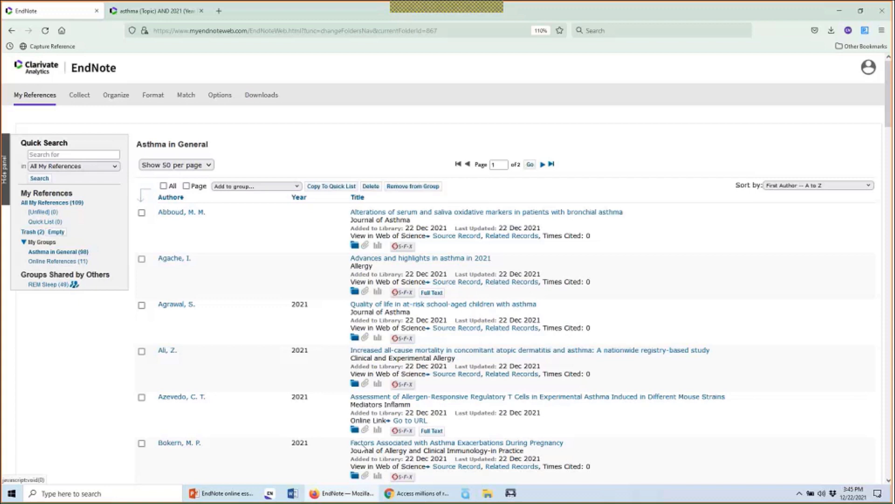
Switch to Chrome, where the EndNote Click website is showing
{"action": "left_click", "coordinate": [404, 497]}
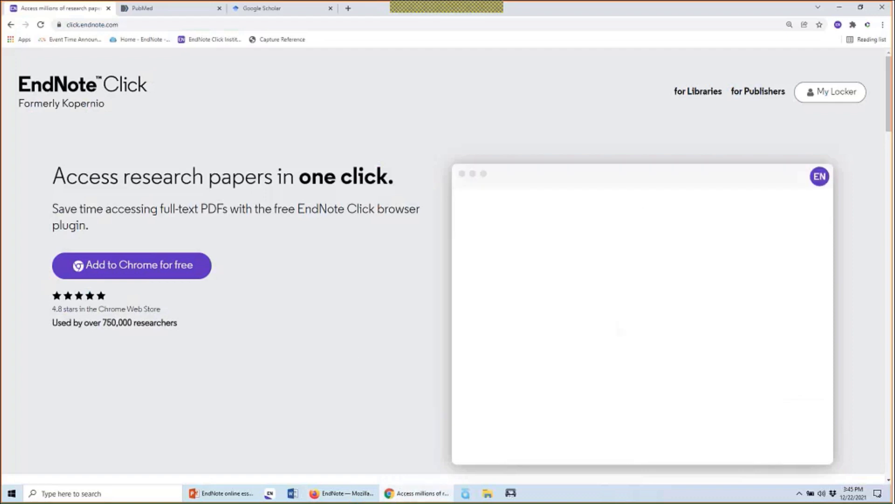
{"action": "left_click", "coordinate": [140, 26]}
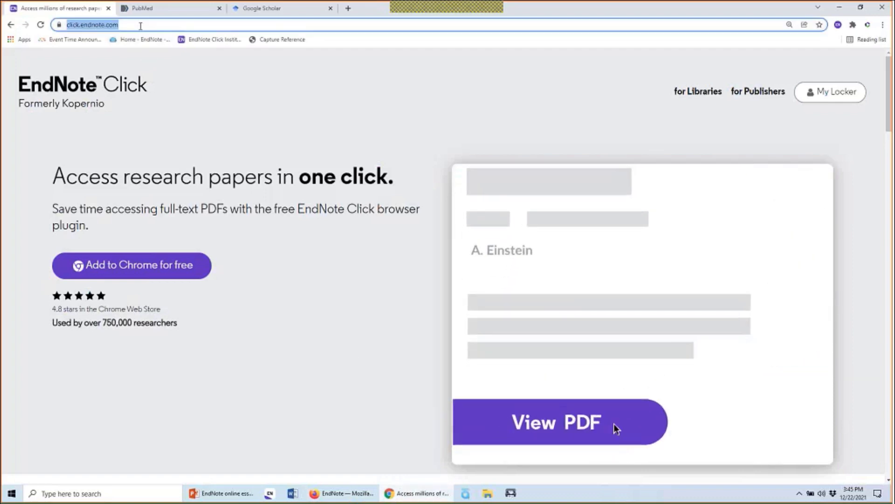
{"action": "left_click", "coordinate": [198, 108]}
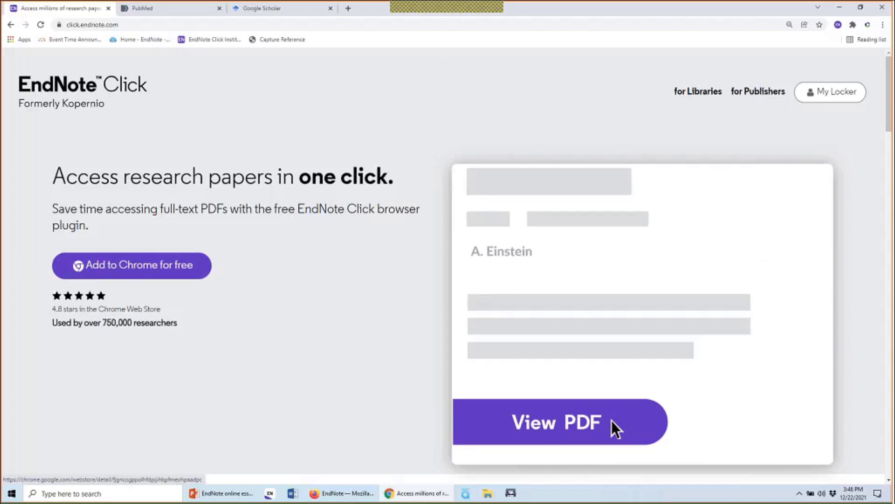
Open and close the EndNote Click extension panel, then close the EndNote Click tab to reach PubMed
{"action": "left_click", "coordinate": [839, 25]}
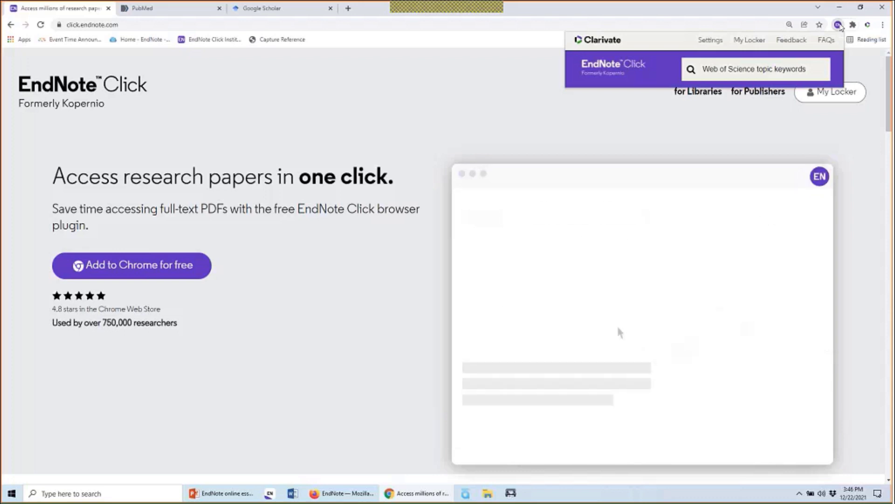
{"action": "left_click", "coordinate": [840, 25]}
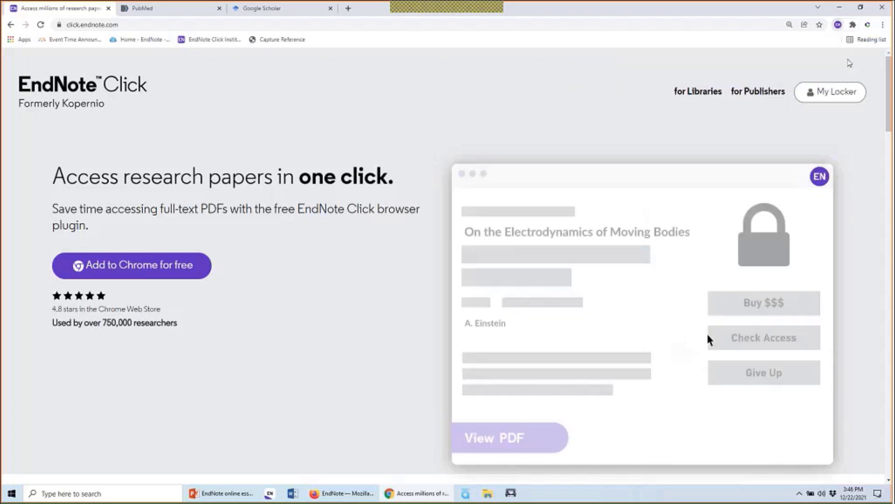
{"action": "left_click", "coordinate": [840, 26]}
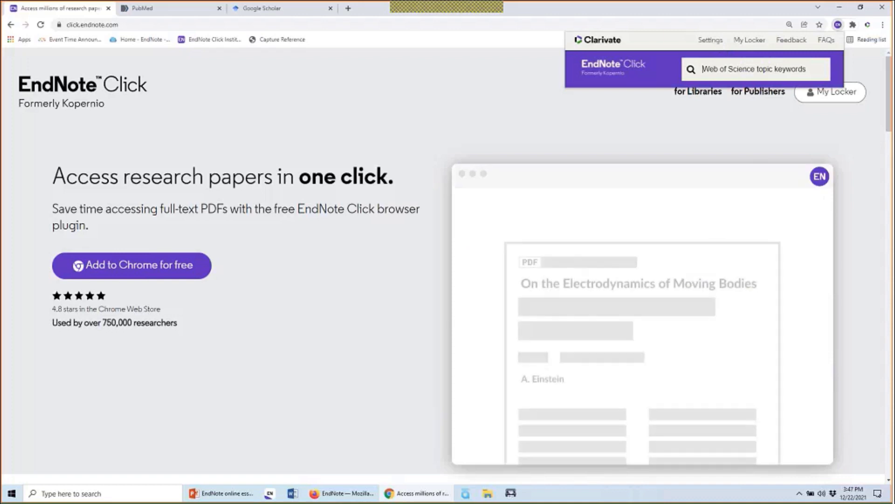
{"action": "left_click", "coordinate": [108, 8]}
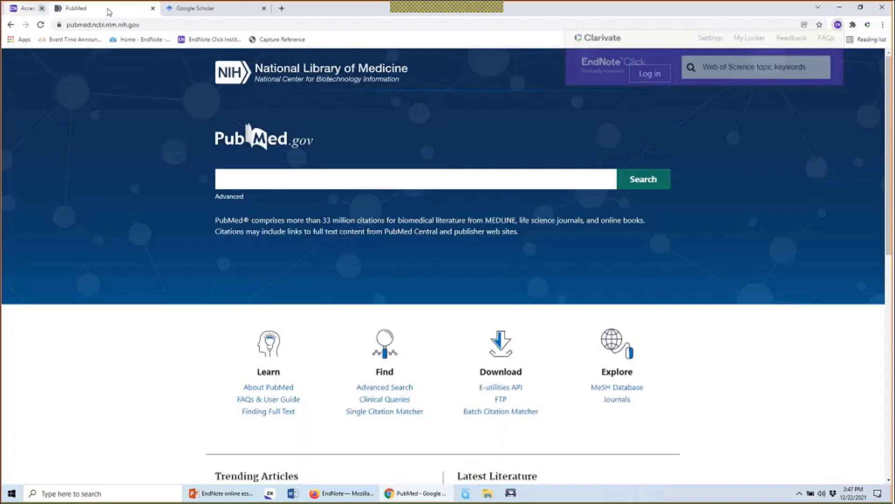
{"action": "left_click", "coordinate": [387, 185]}
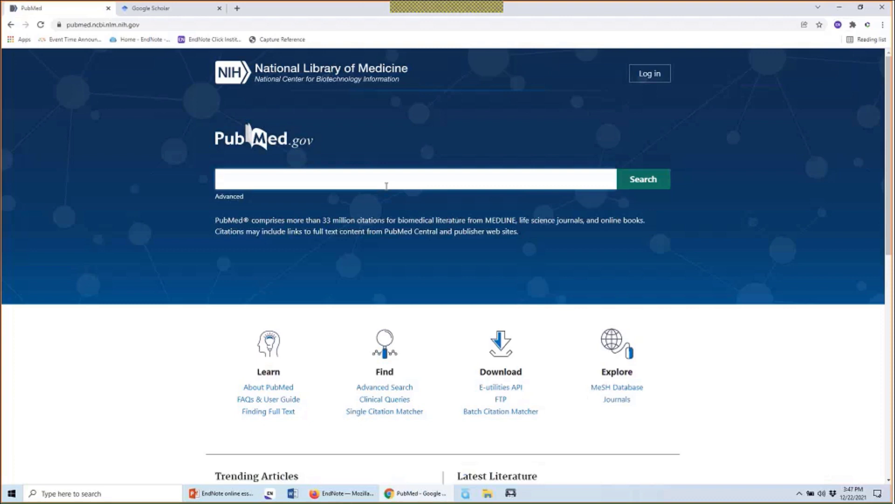
Search PubMed for 'chocolate' and scroll through the 5,976 results
{"action": "type", "text": "choco"}
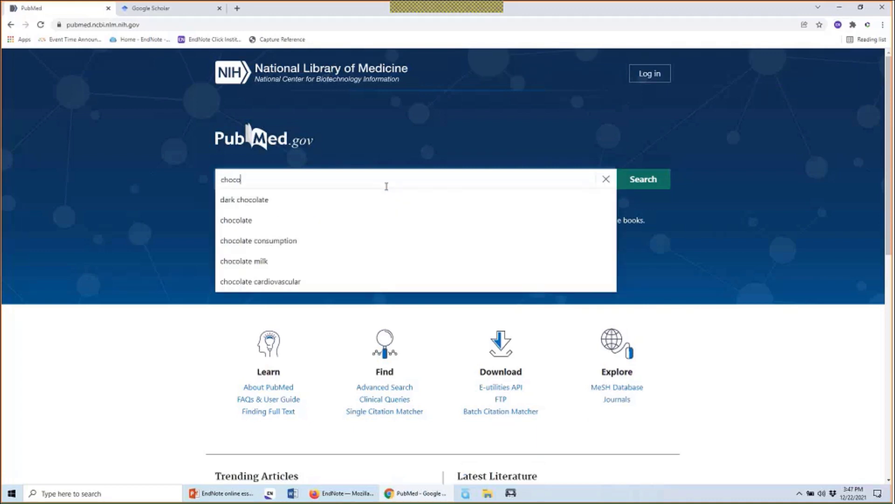
{"action": "type", "text": "late"}
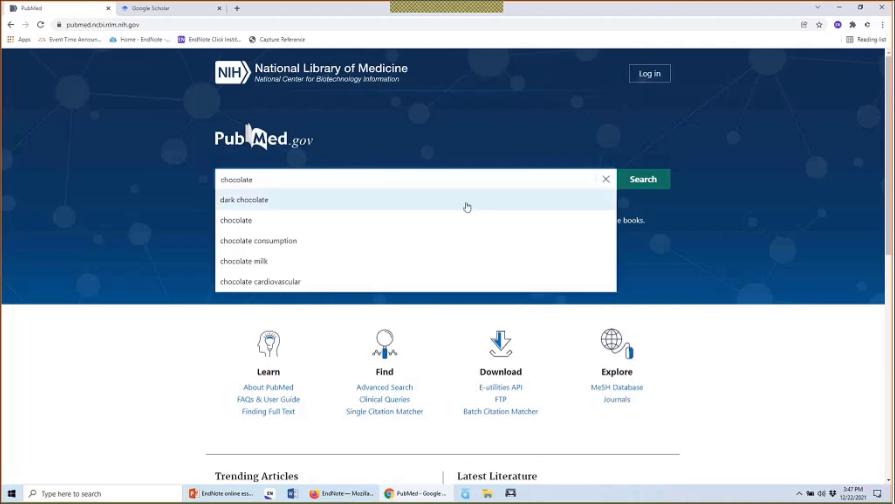
{"action": "left_click", "coordinate": [646, 184]}
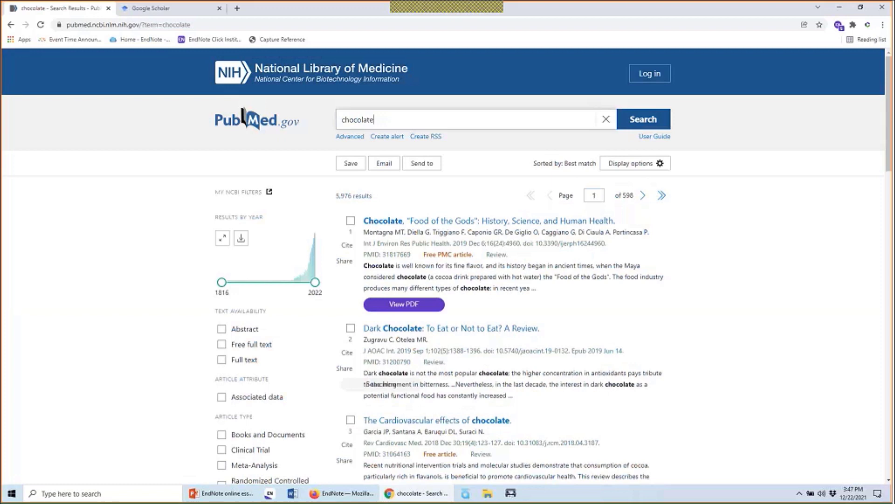
{"action": "scroll", "coordinate": [691, 268], "scroll_direction": "down", "scroll_amount": 1}
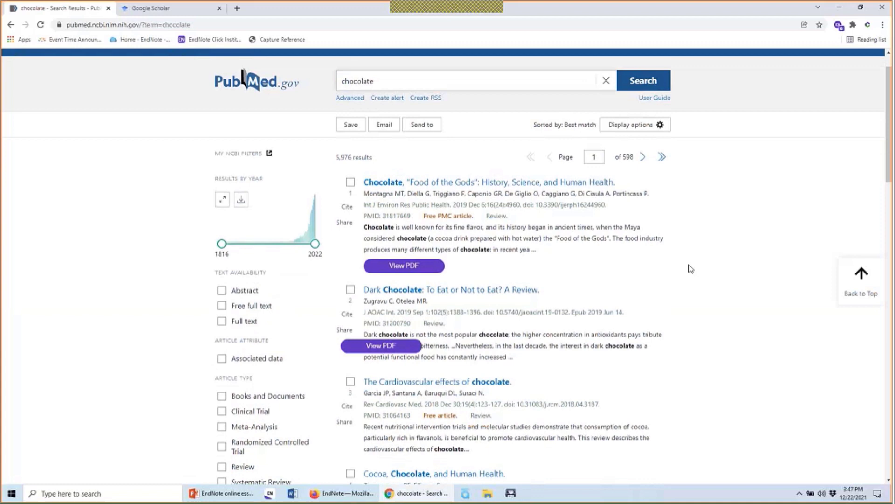
{"action": "scroll", "coordinate": [691, 269], "scroll_direction": "down", "scroll_amount": 6}
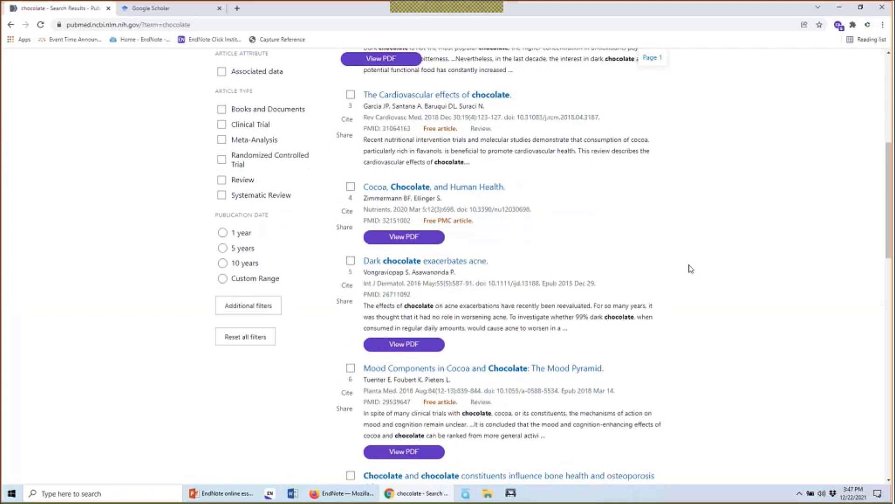
{"action": "scroll", "coordinate": [691, 269], "scroll_direction": "down", "scroll_amount": 1}
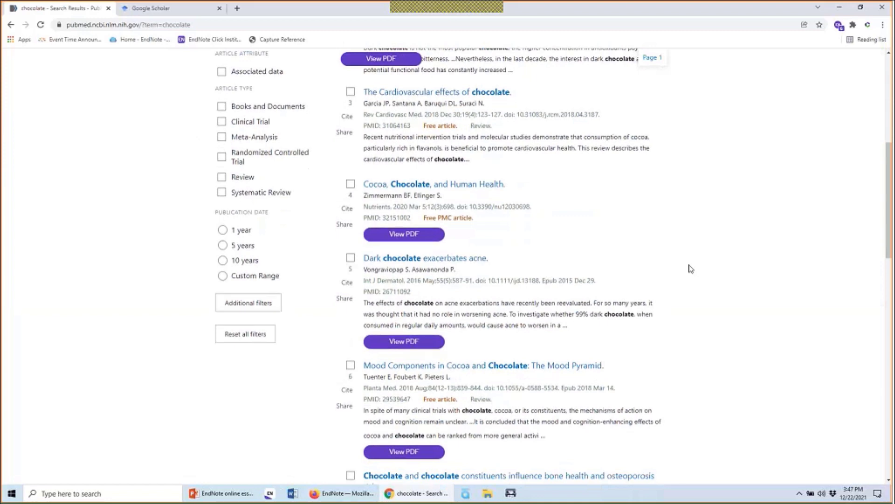
{"action": "scroll", "coordinate": [691, 269], "scroll_direction": "down", "scroll_amount": 2}
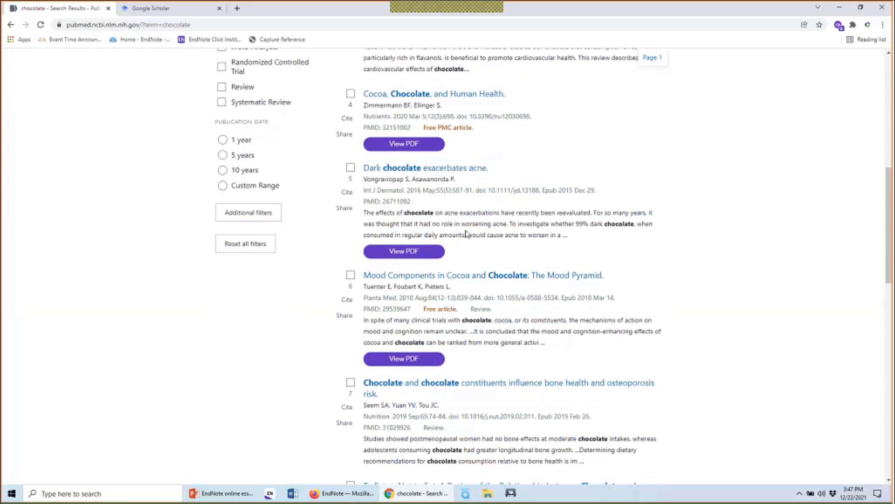
{"action": "mouse_move", "coordinate": [382, 256]}
{"action": "mouse_move", "coordinate": [430, 255]}
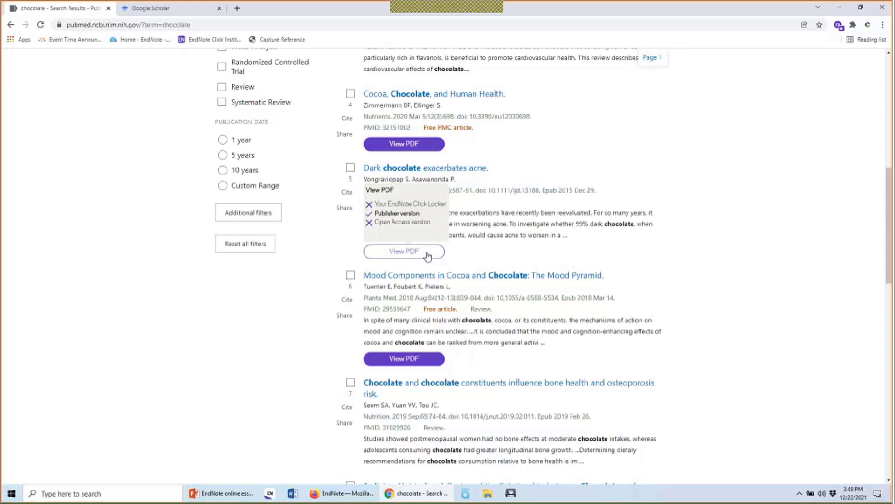
Open the 'Dark chocolate exacerbates acne' full text in the EndNote Click viewer via View PDF
{"action": "left_click", "coordinate": [428, 255]}
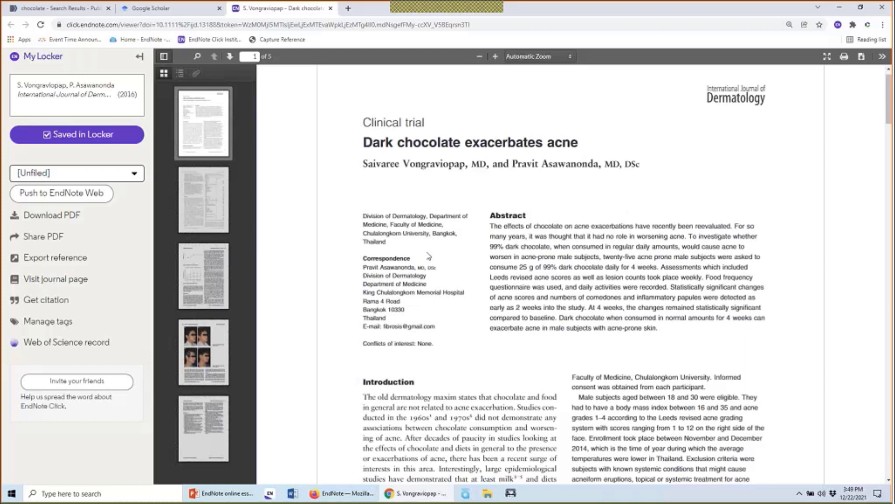
Push the Dark chocolate exacerbates acne reference to EndNote Web's [Unfiled] folder, then return to EndNote Online
{"action": "left_click", "coordinate": [116, 179]}
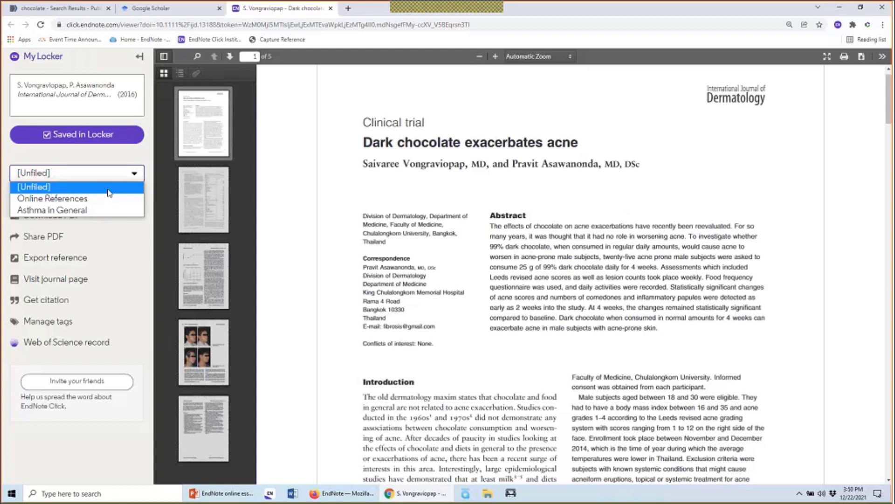
{"action": "left_click", "coordinate": [108, 192]}
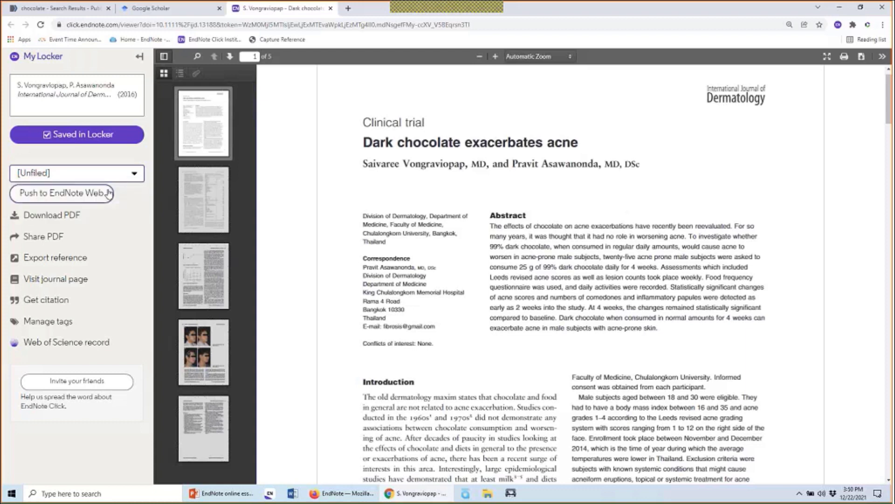
{"action": "left_click", "coordinate": [80, 189]}
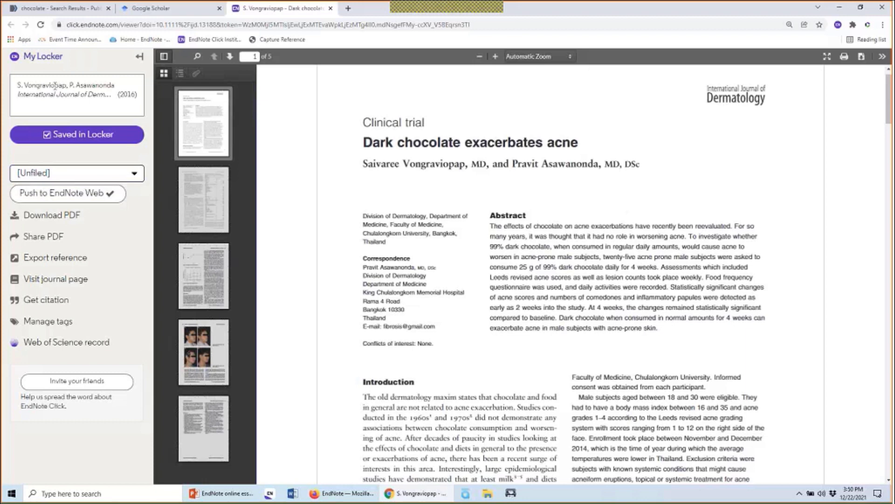
{"action": "left_click", "coordinate": [344, 497]}
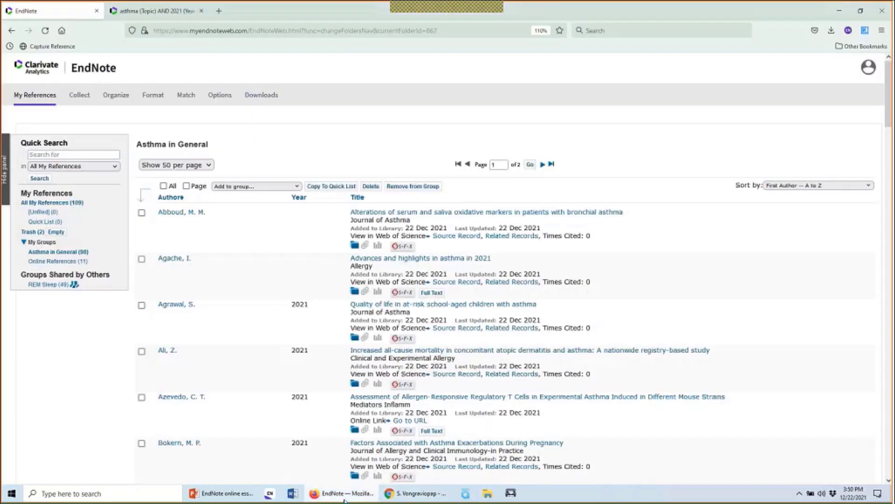
Reload the EndNote Online library to pick up the newly pushed reference
{"action": "left_click", "coordinate": [44, 30]}
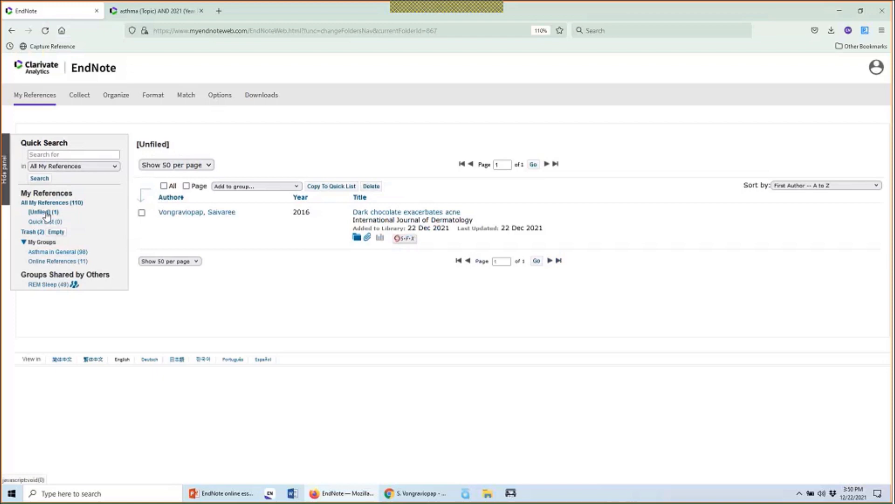
{"action": "left_click", "coordinate": [368, 238]}
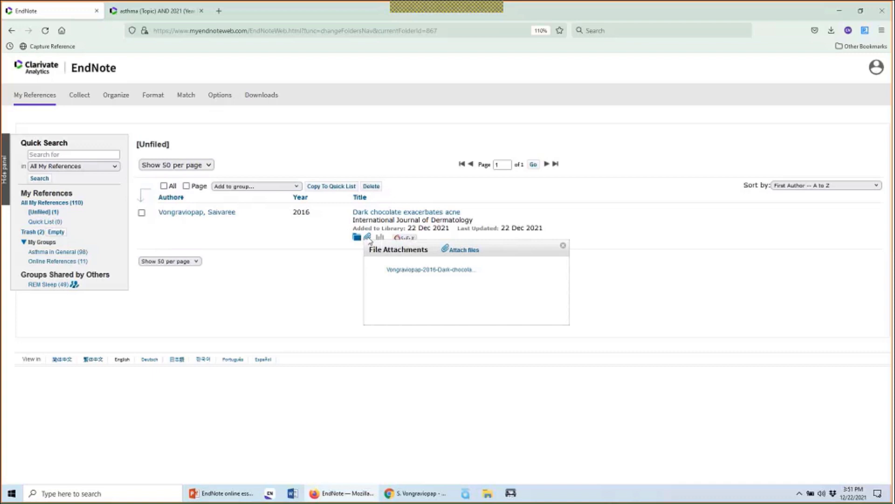
{"action": "left_click", "coordinate": [391, 276]}
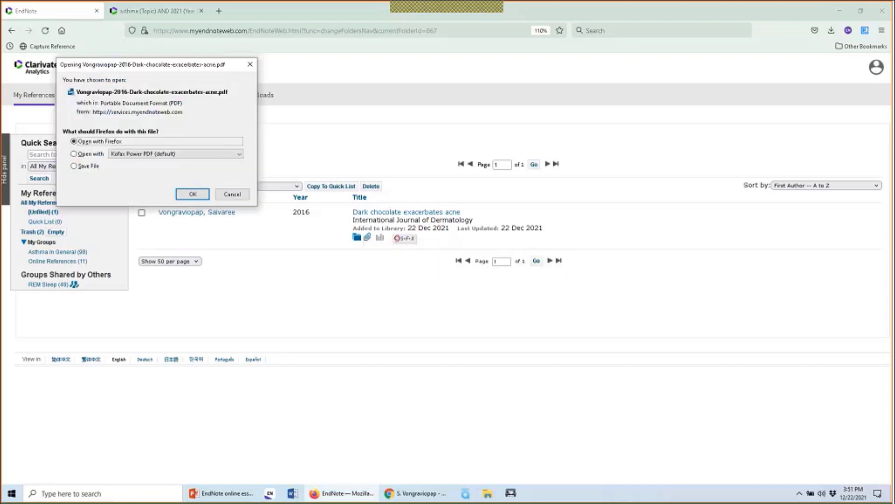
{"action": "left_click", "coordinate": [86, 167]}
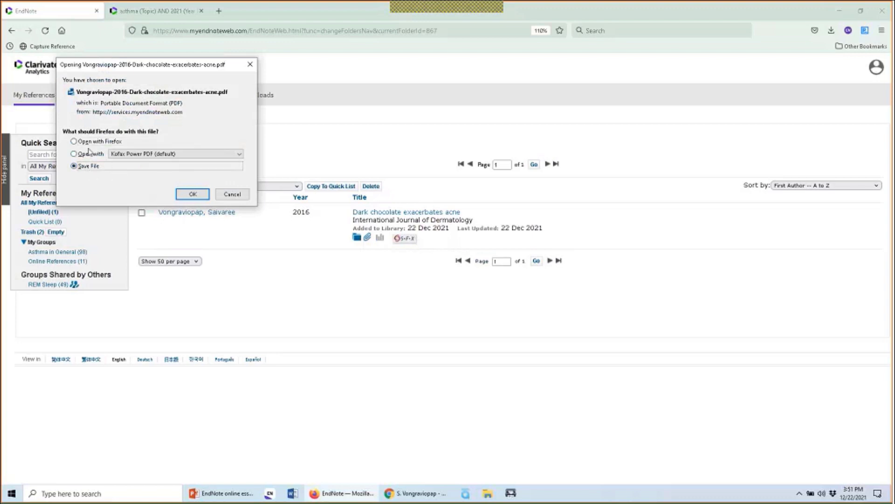
{"action": "left_click", "coordinate": [121, 142]}
{"action": "left_click", "coordinate": [191, 195]}
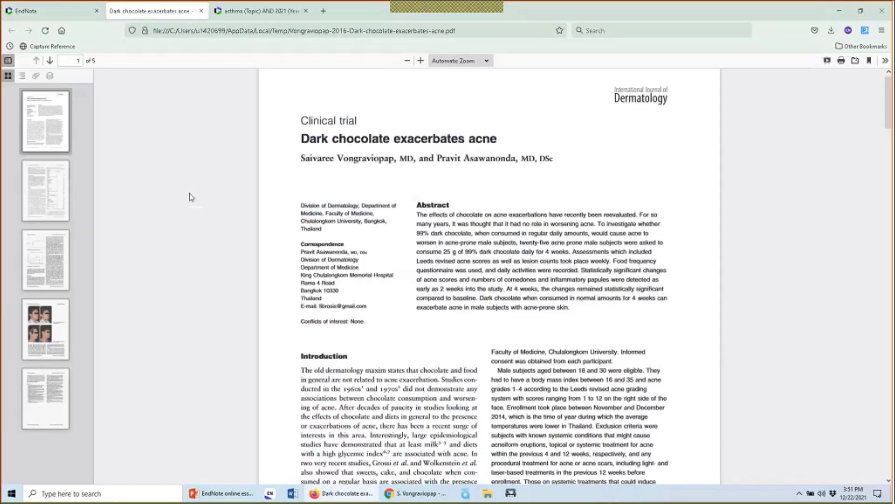
{"action": "left_click", "coordinate": [201, 12]}
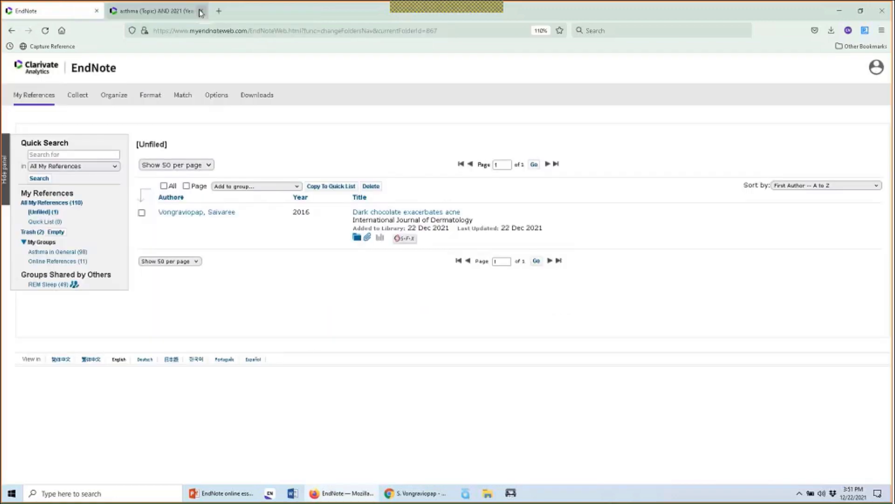
In Chrome, close the Dark chocolate exacerbates acne PDF viewer to return to Google Scholar
{"action": "left_click", "coordinate": [410, 493]}
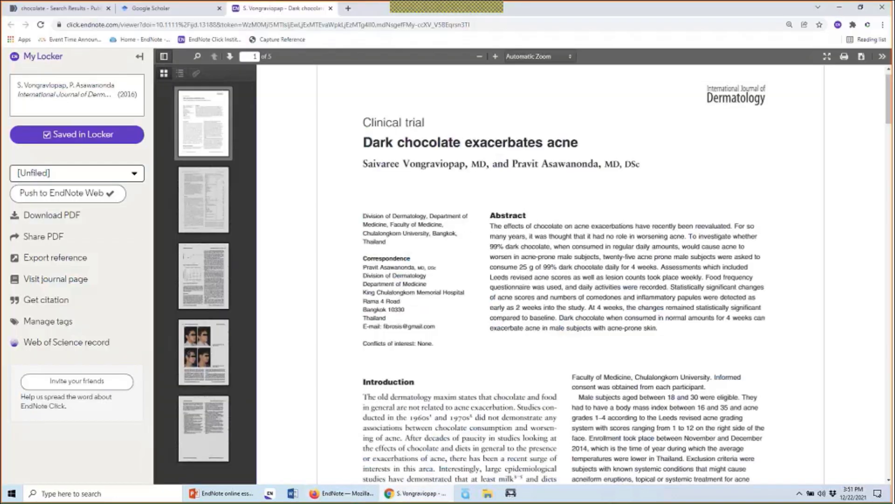
{"action": "left_click", "coordinate": [331, 8]}
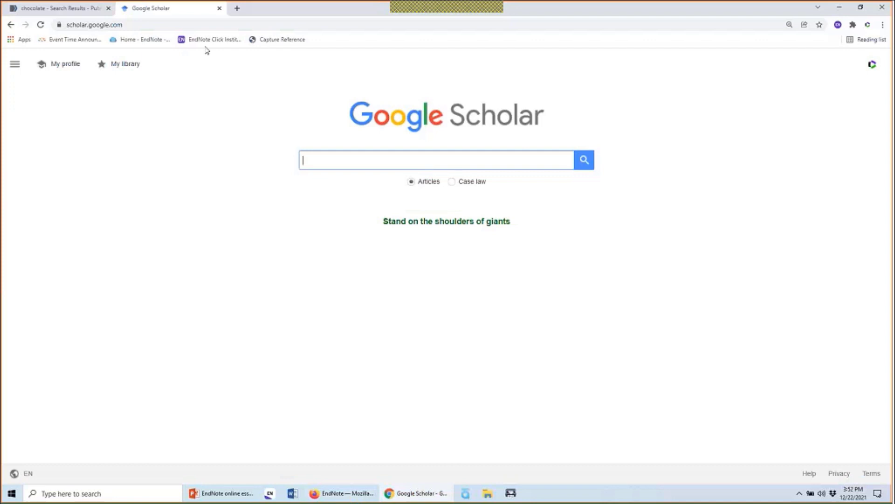
Search Google Scholar for 'chocolate' and show the EndNote Click panel for the results
{"action": "type", "text": "chocolate"}
{"action": "key", "text": "Return"}
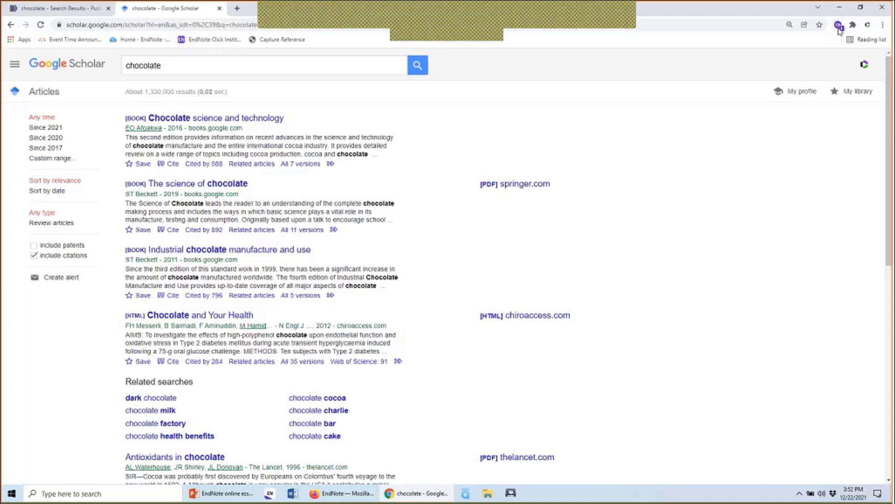
{"action": "left_click", "coordinate": [839, 25]}
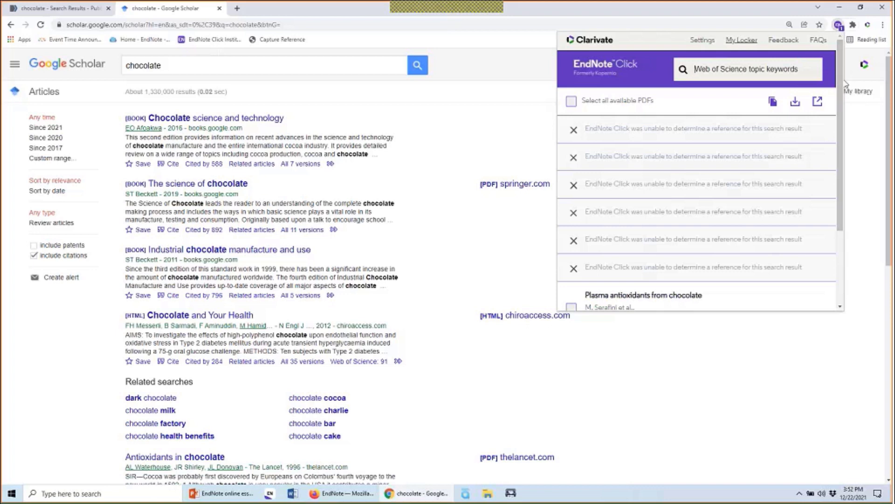
Tick Plasma antioxidants from chocolate (Nature, 2003), the only result EndNote Click matched, in its panel
{"action": "mouse_move", "coordinate": [841, 83]}
{"action": "left_mouse_down"}
{"action": "mouse_move", "coordinate": [840, 156]}
{"action": "mouse_move", "coordinate": [838, 76]}
{"action": "left_mouse_up"}
{"action": "left_click", "coordinate": [839, 27]}
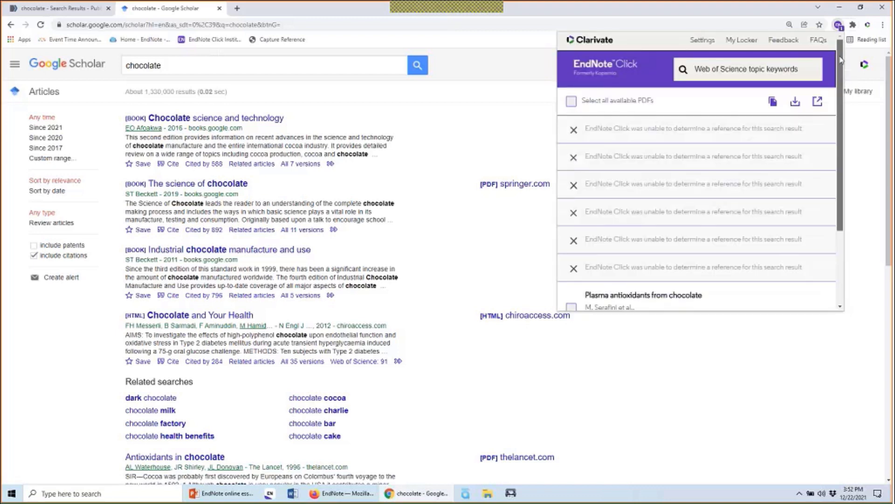
{"action": "left_click_drag", "start_coordinate": [840, 59], "coordinate": [842, 127]}
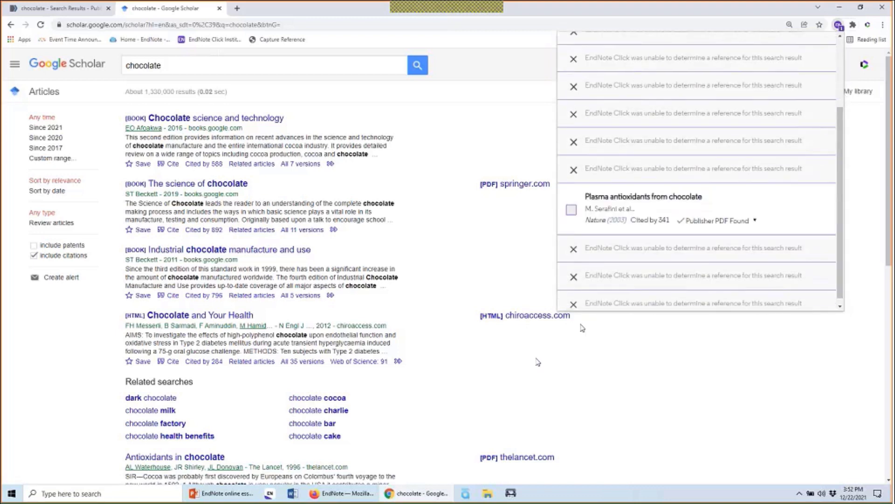
{"action": "scroll", "coordinate": [538, 361], "scroll_direction": "down", "scroll_amount": 6}
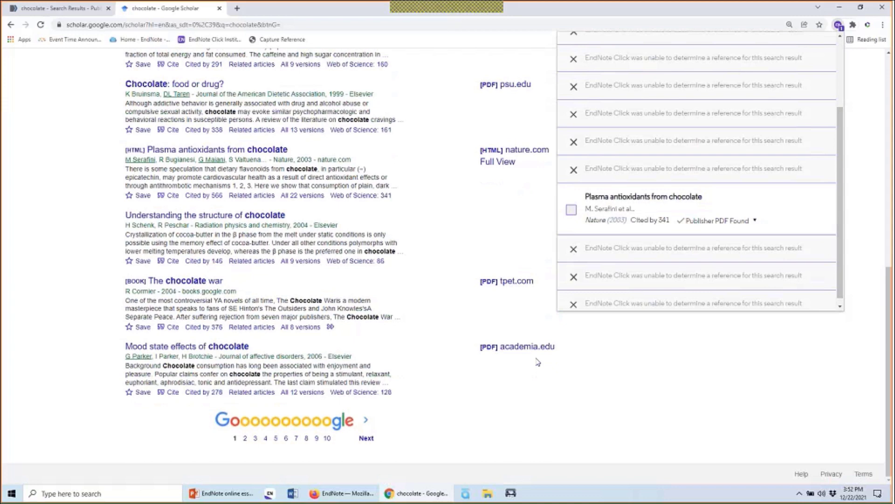
{"action": "scroll", "coordinate": [546, 330], "scroll_direction": "up", "scroll_amount": 4}
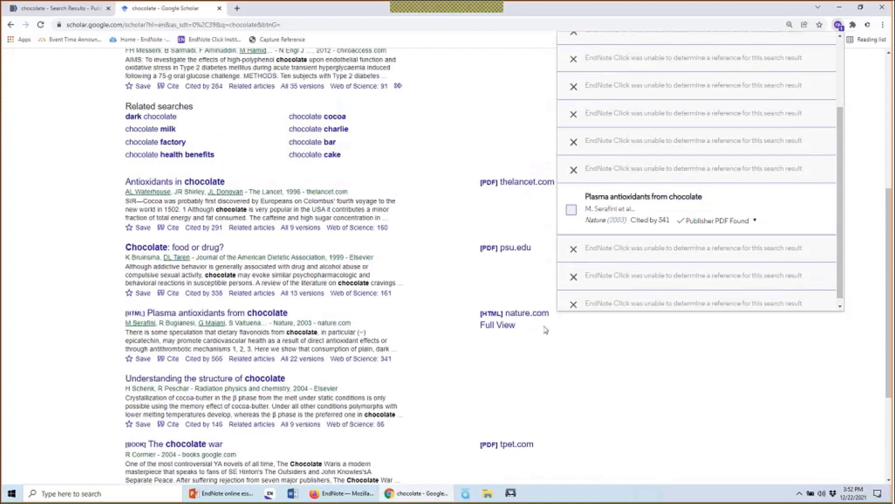
{"action": "scroll", "coordinate": [546, 330], "scroll_direction": "up", "scroll_amount": 1}
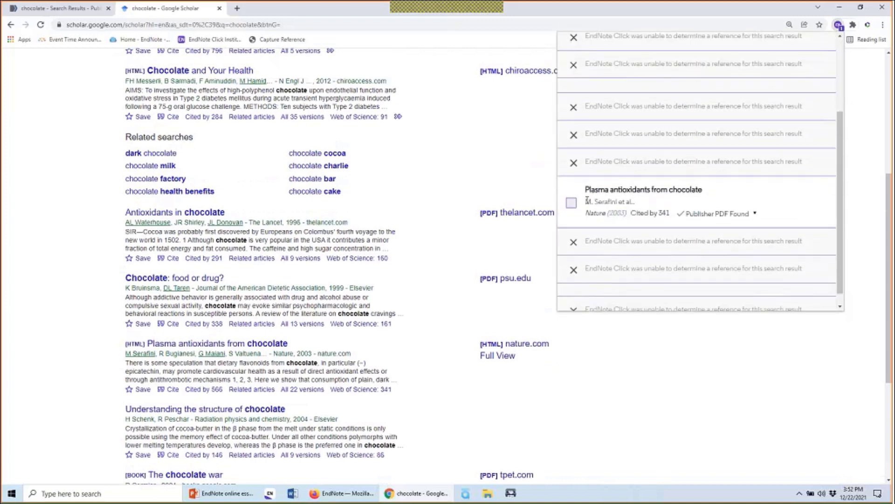
{"action": "left_click", "coordinate": [573, 203]}
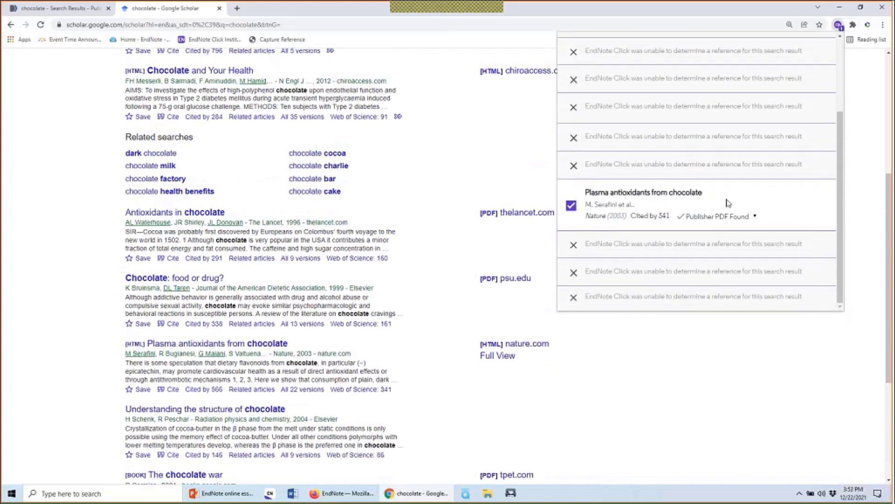
{"action": "scroll", "coordinate": [728, 203], "scroll_direction": "up", "scroll_amount": 3}
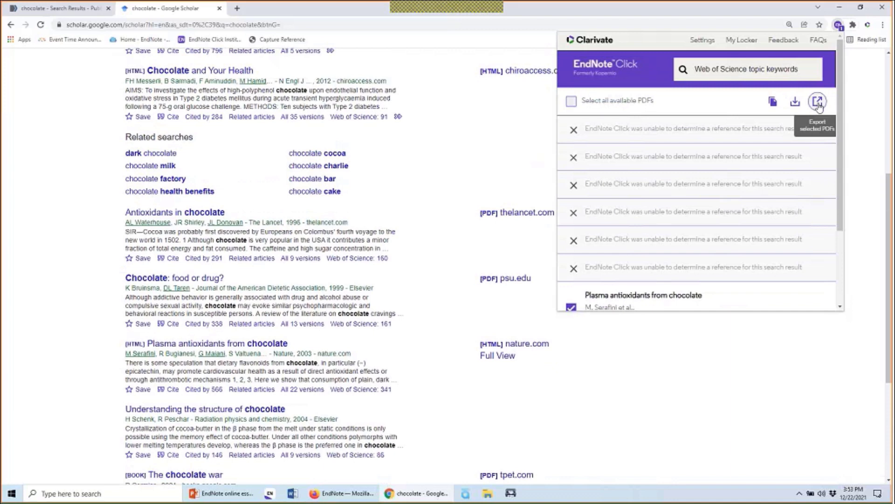
Open the selected Plasma antioxidants from chocolate PDF in the EndNote Click viewer
{"action": "left_click", "coordinate": [773, 102]}
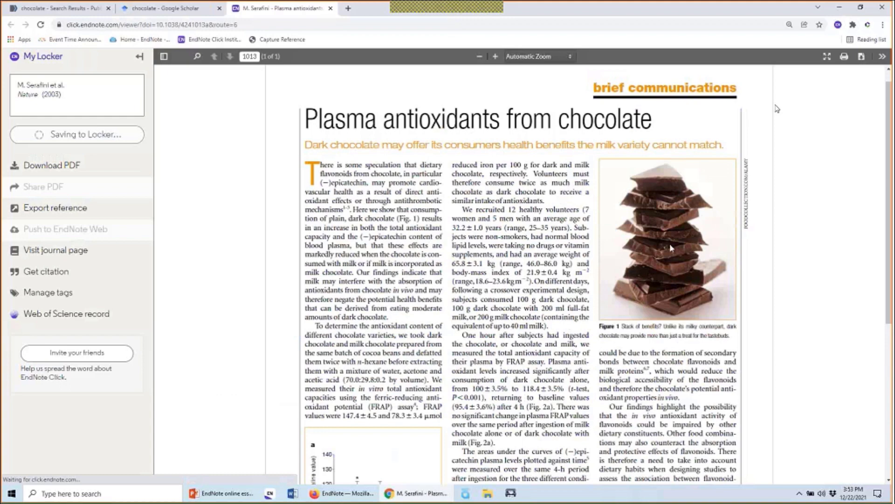
{"action": "scroll", "coordinate": [670, 248], "scroll_direction": "down", "scroll_amount": 6}
{"action": "scroll", "coordinate": [671, 250], "scroll_direction": "up", "scroll_amount": 3}
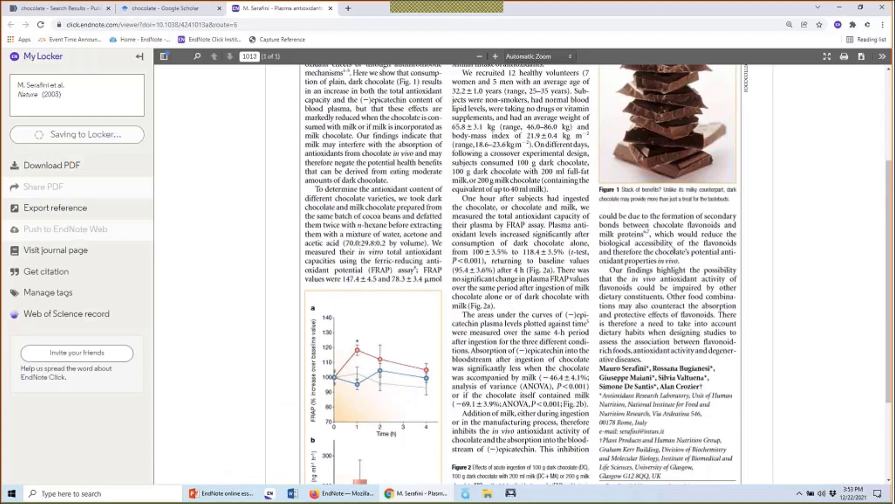
{"action": "scroll", "coordinate": [673, 246], "scroll_direction": "up", "scroll_amount": 4}
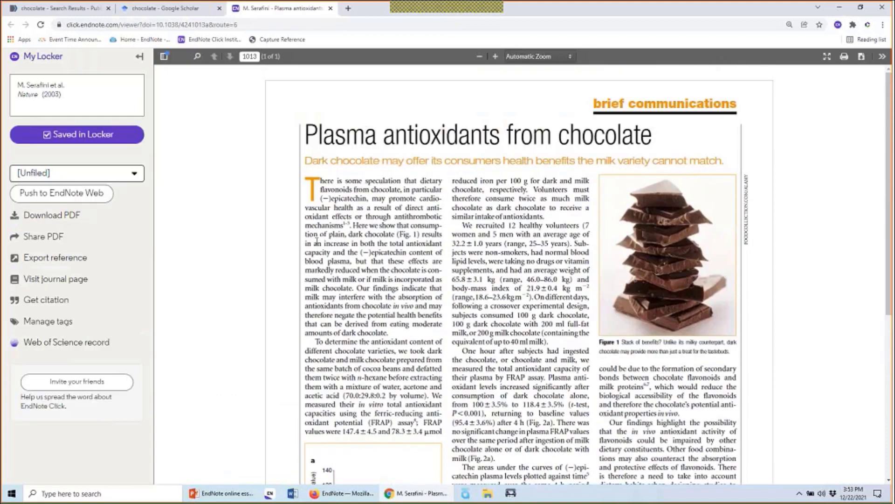
Push the reference to EndNote Web, keeping the [Unfiled] folder
{"action": "left_click", "coordinate": [135, 173]}
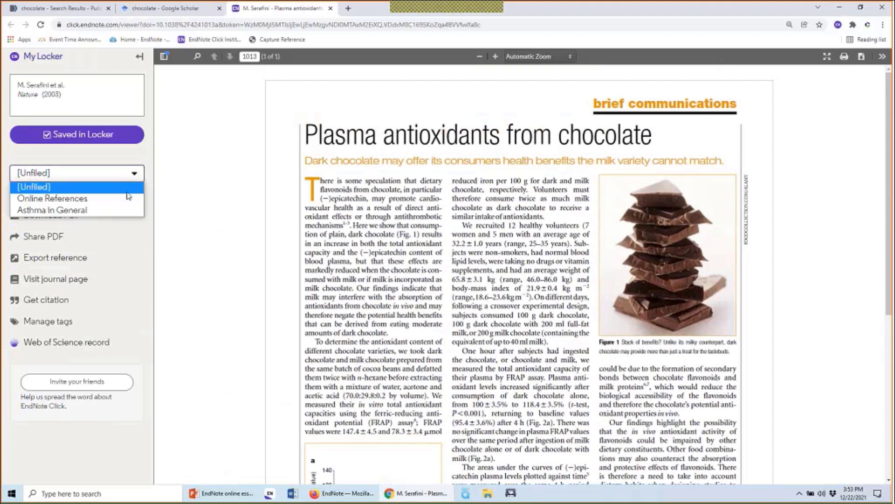
{"action": "left_click", "coordinate": [126, 192]}
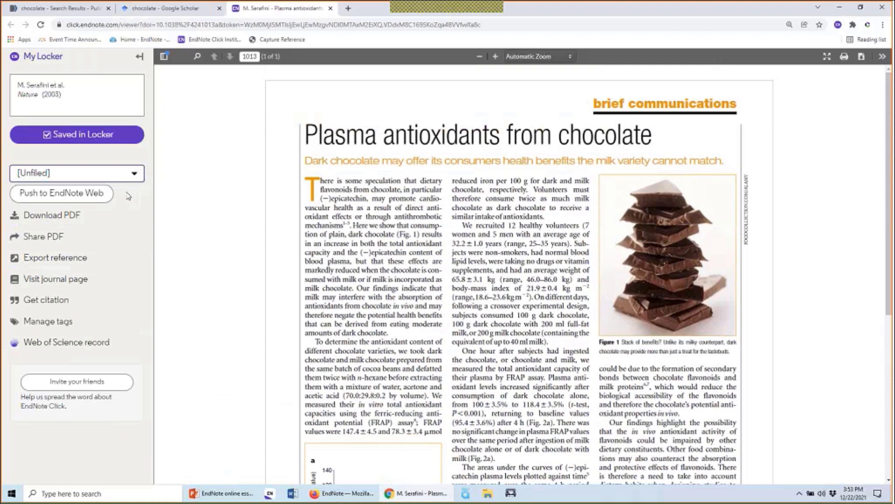
{"action": "left_click", "coordinate": [82, 198]}
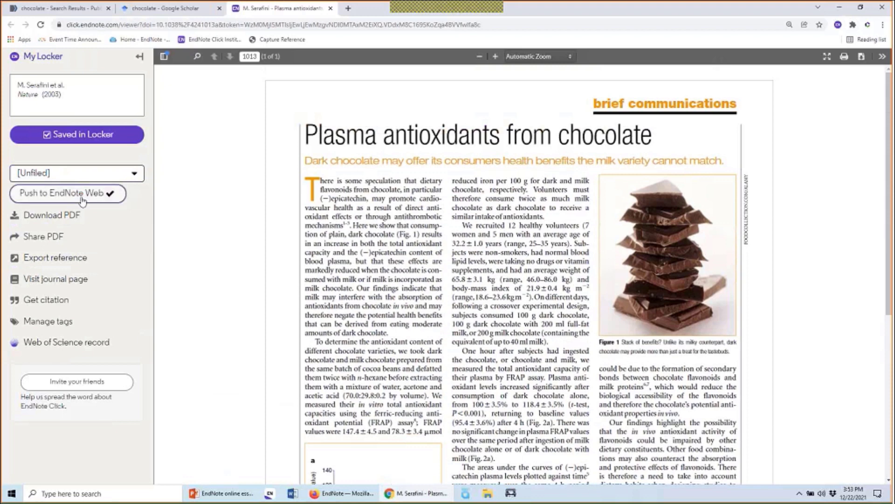
Close the PDF viewer and Google Scholar tabs to return to the PubMed chocolate results
{"action": "left_click", "coordinate": [330, 8]}
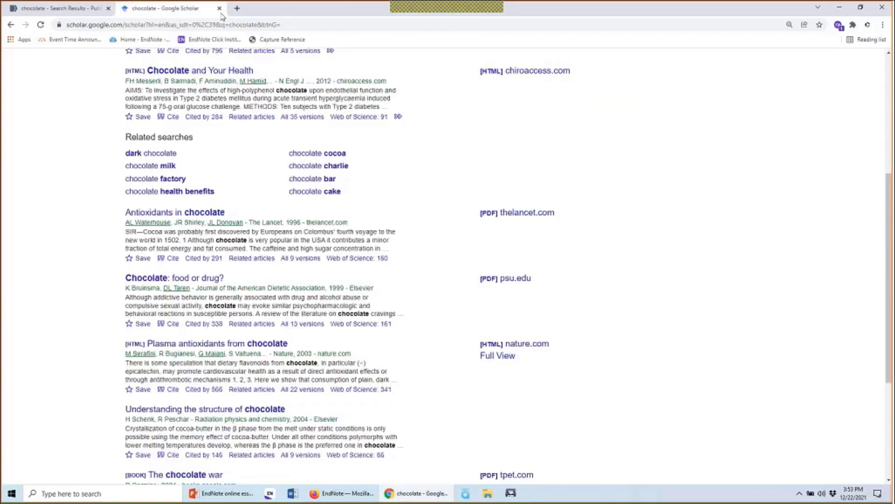
{"action": "left_click", "coordinate": [219, 9]}
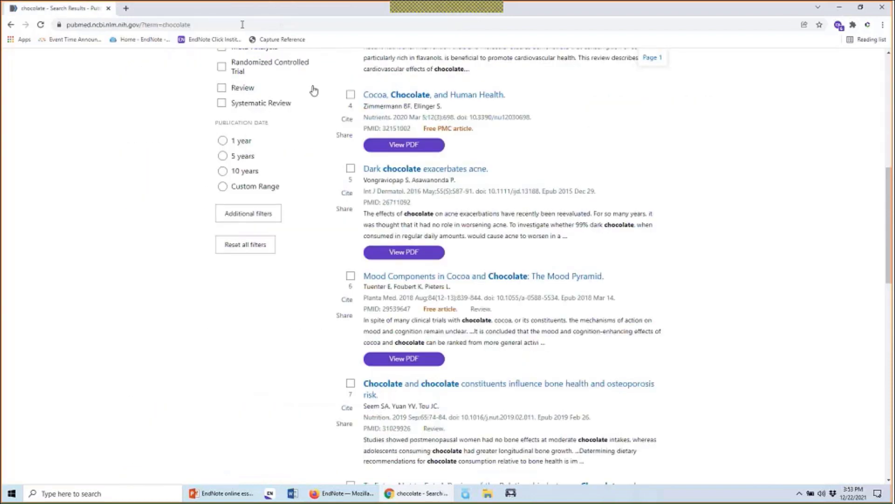
{"action": "scroll", "coordinate": [312, 88], "scroll_direction": "up", "scroll_amount": 10}
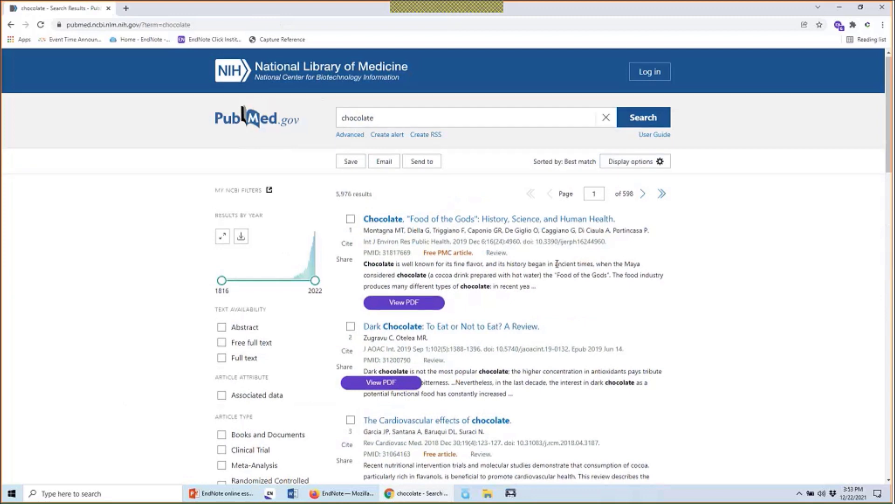
{"action": "scroll", "coordinate": [462, 247], "scroll_direction": "down", "scroll_amount": 8}
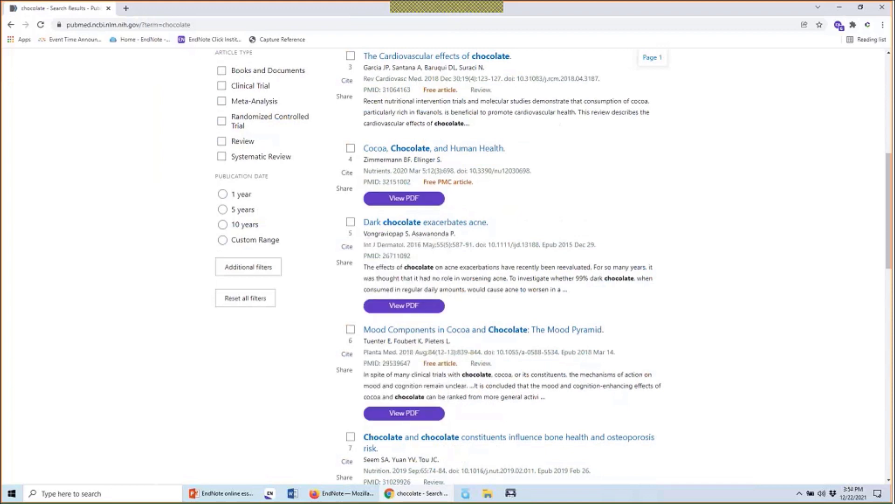
In EndNote Click, select all PubMed results with available PDFs and view them
{"action": "left_click", "coordinate": [839, 25]}
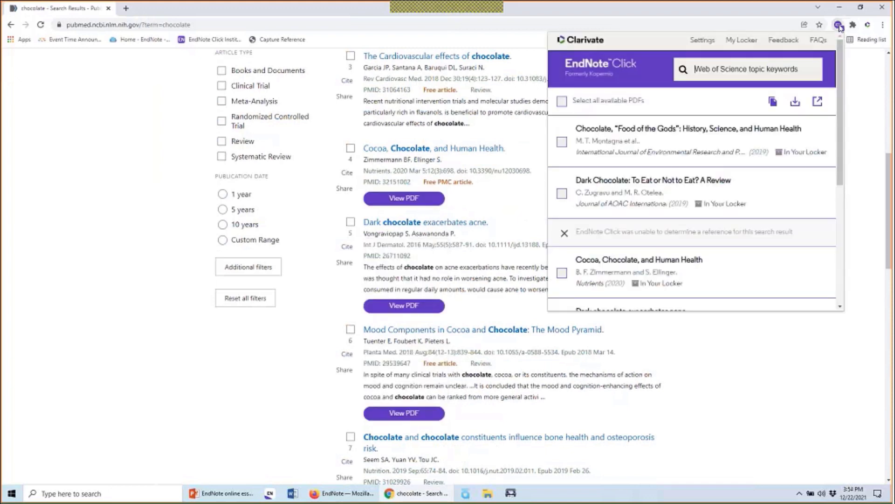
{"action": "left_click_drag", "start_coordinate": [840, 72], "coordinate": [866, 72]}
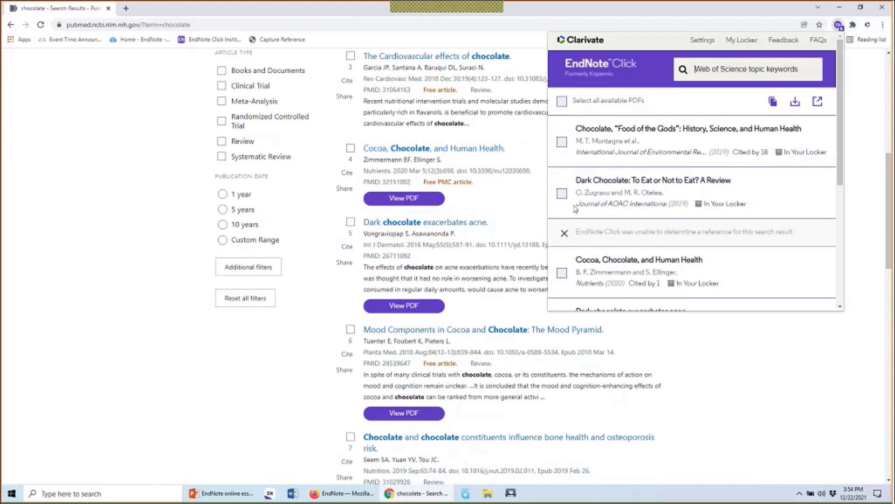
{"action": "left_click", "coordinate": [562, 141]}
{"action": "left_click", "coordinate": [562, 193]}
{"action": "left_click", "coordinate": [562, 101]}
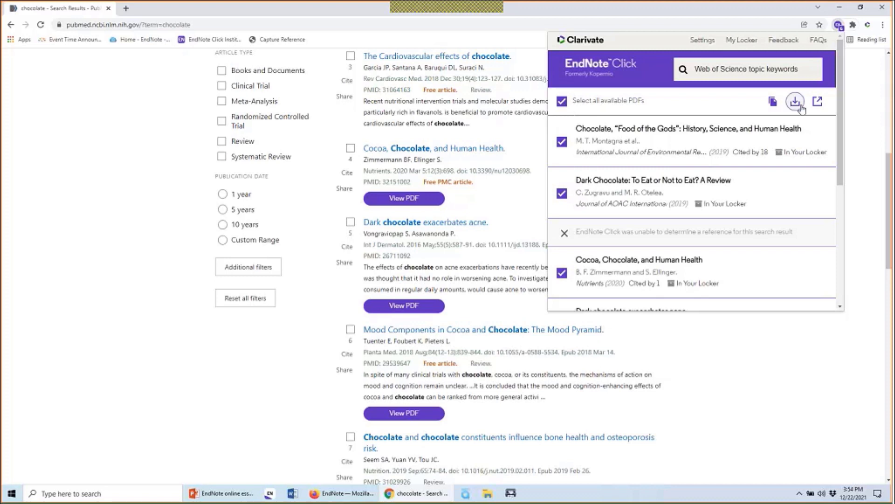
{"action": "left_click", "coordinate": [774, 103]}
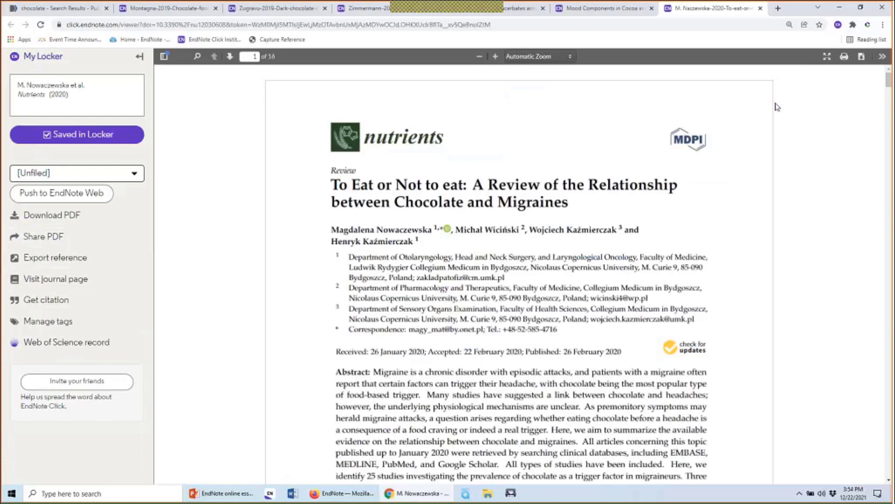
Push the Montagna 2019 'Food of the Gods' chocolate review to EndNote Web, then close the viewer
{"action": "left_click", "coordinate": [180, 6]}
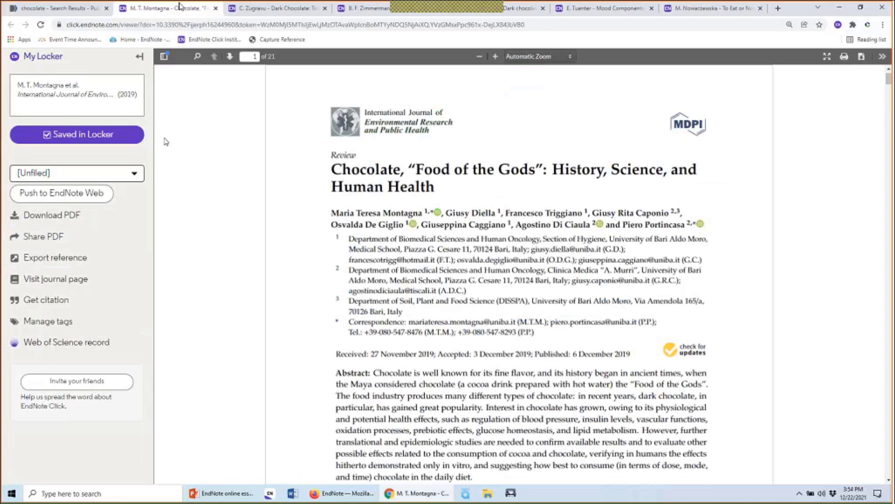
{"action": "left_click", "coordinate": [72, 194]}
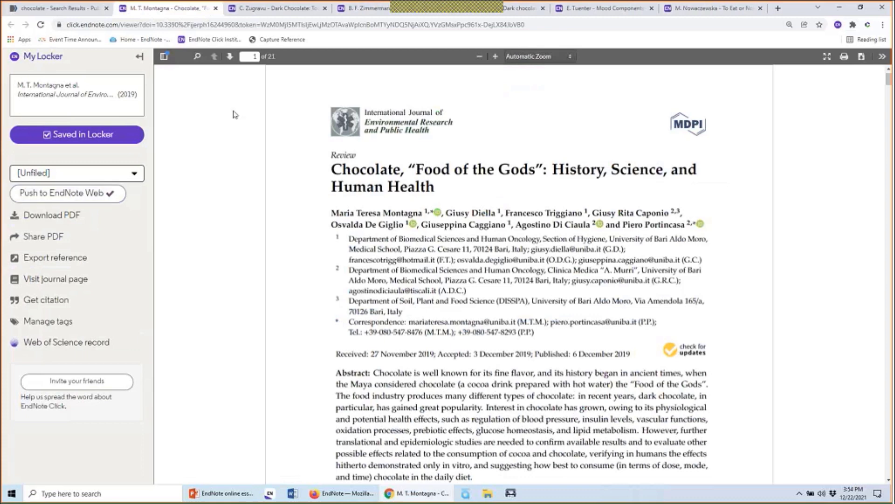
{"action": "left_click", "coordinate": [889, 12]}
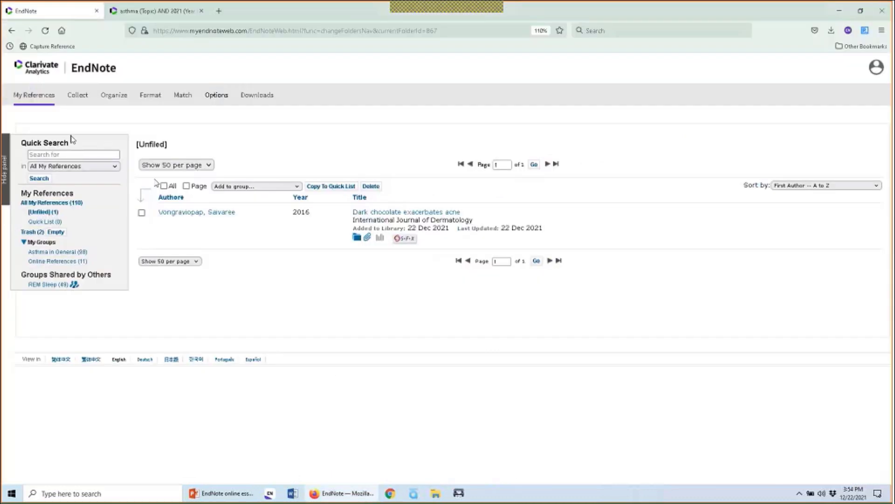
Reload the EndNote library and show the three Unfiled chocolate references
{"action": "left_click", "coordinate": [45, 30]}
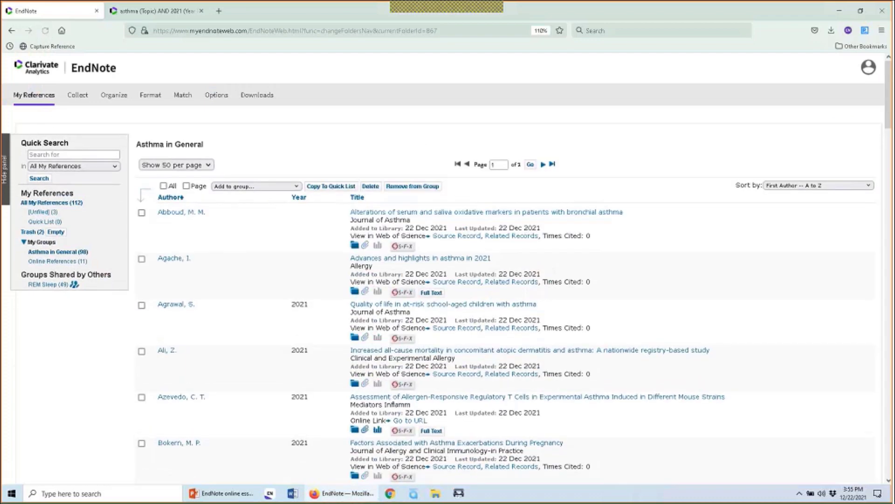
{"action": "left_click", "coordinate": [43, 212]}
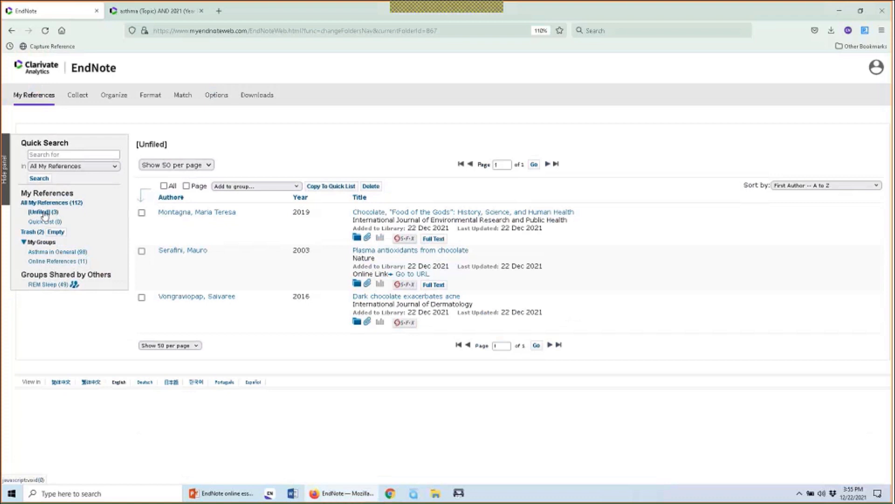
Add all three unfiled chocolate references to a new group named 'Chocolate project'
{"action": "left_click", "coordinate": [196, 186]}
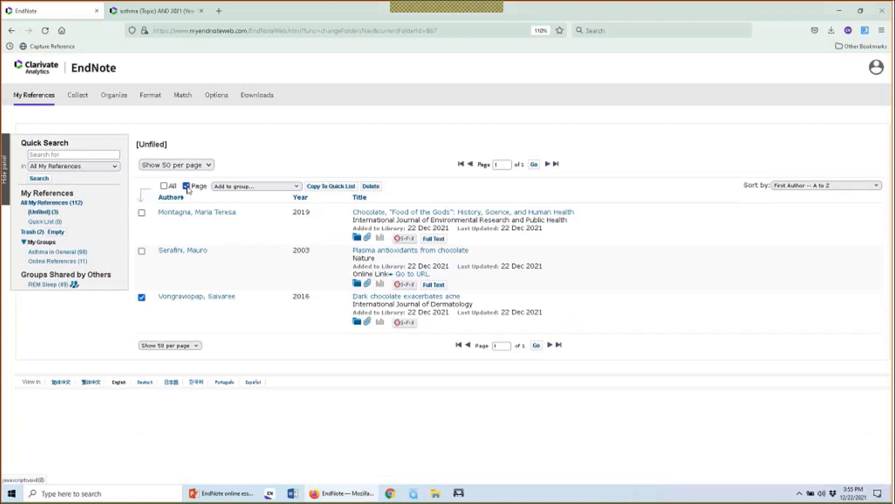
{"action": "left_click", "coordinate": [286, 188]}
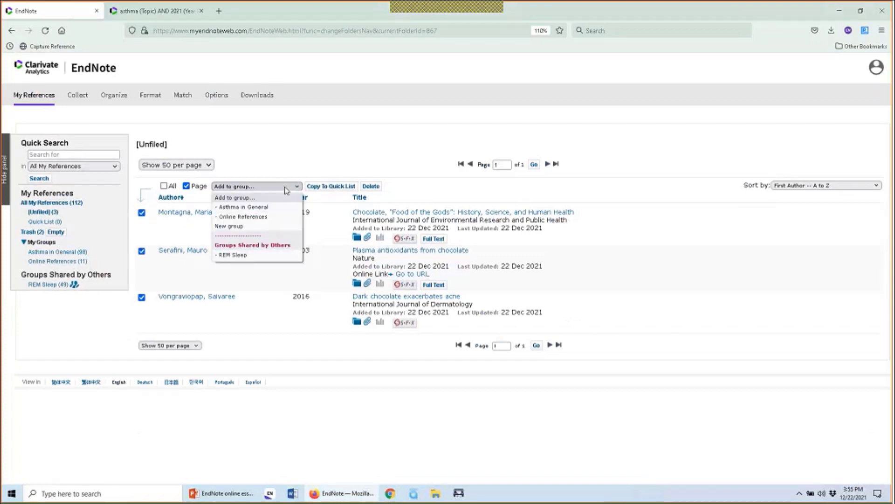
{"action": "left_click", "coordinate": [286, 227]}
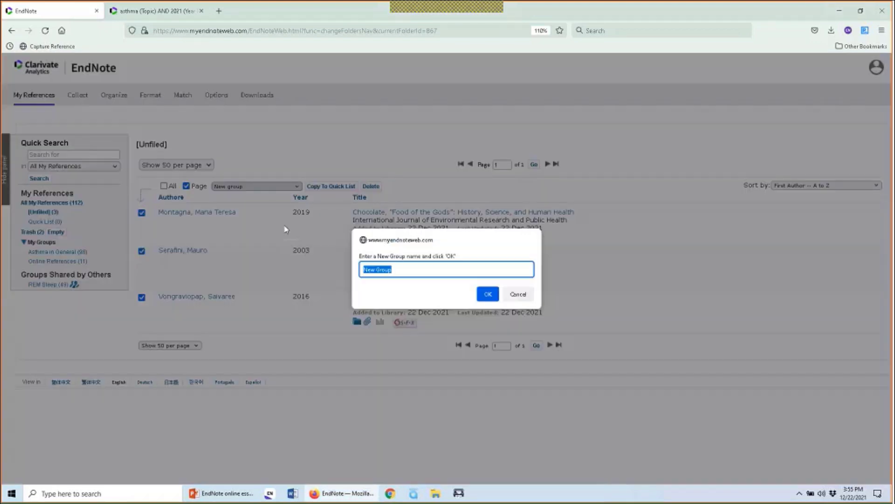
{"action": "type", "text": "Chocolate project"}
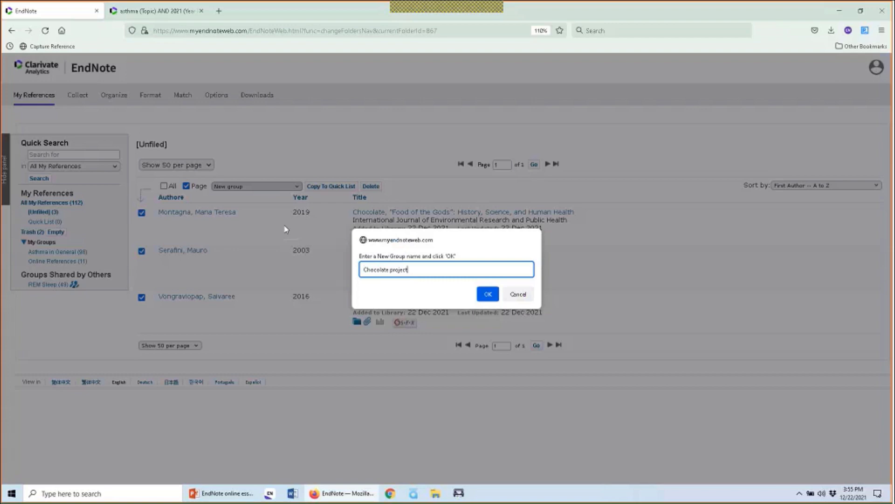
{"action": "left_click", "coordinate": [487, 294]}
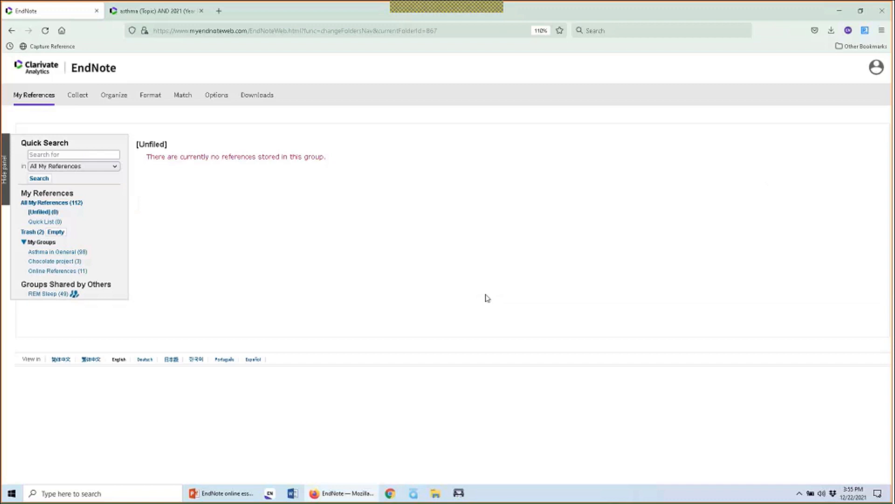
Check the 112-reference library for duplicates (none found), then return to Web of Science
{"action": "left_click", "coordinate": [43, 213]}
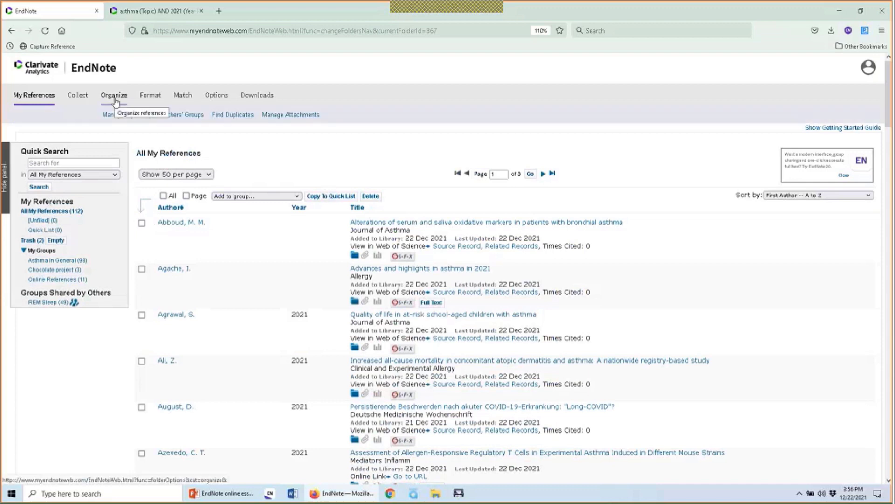
{"action": "mouse_move", "coordinate": [111, 98]}
{"action": "mouse_move", "coordinate": [137, 113]}
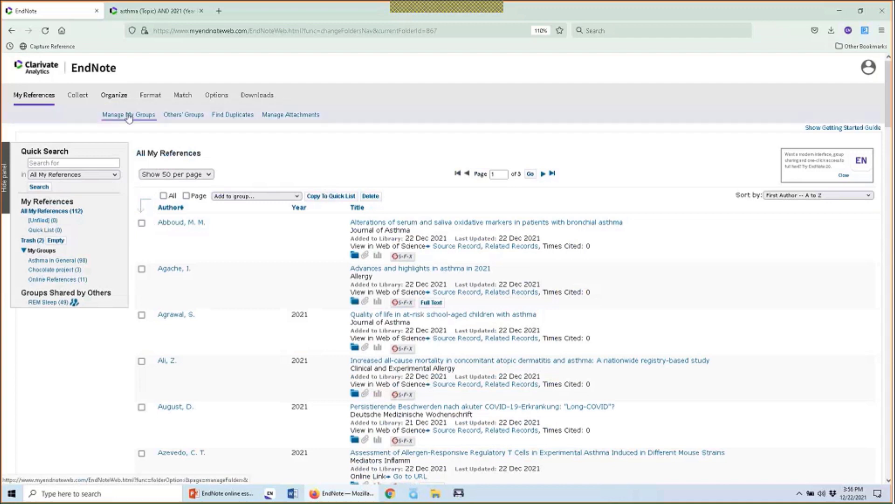
{"action": "left_click", "coordinate": [220, 115]}
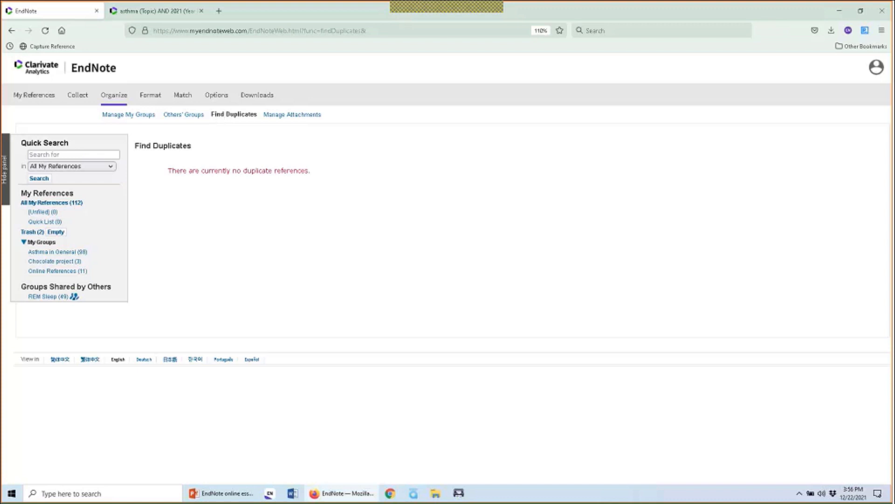
{"action": "left_click", "coordinate": [156, 11]}
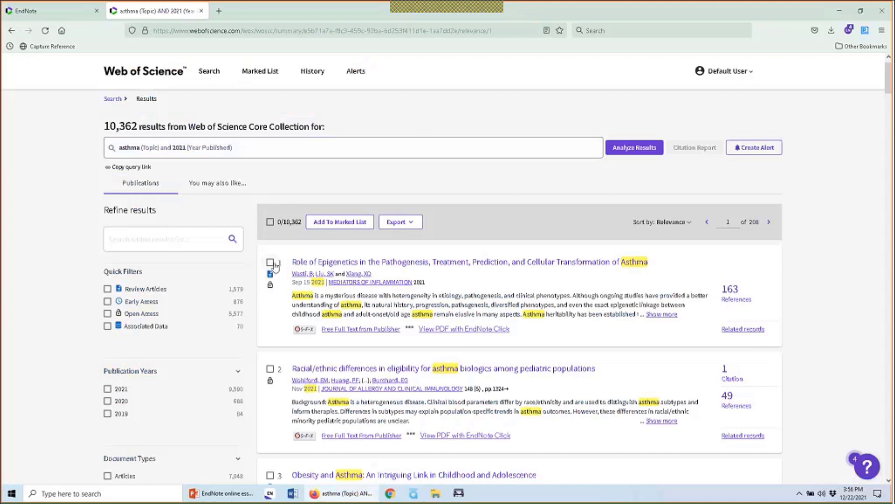
Export Web of Science asthma 2021 records 51 to 100 to EndNote Online
{"action": "left_click", "coordinate": [314, 261]}
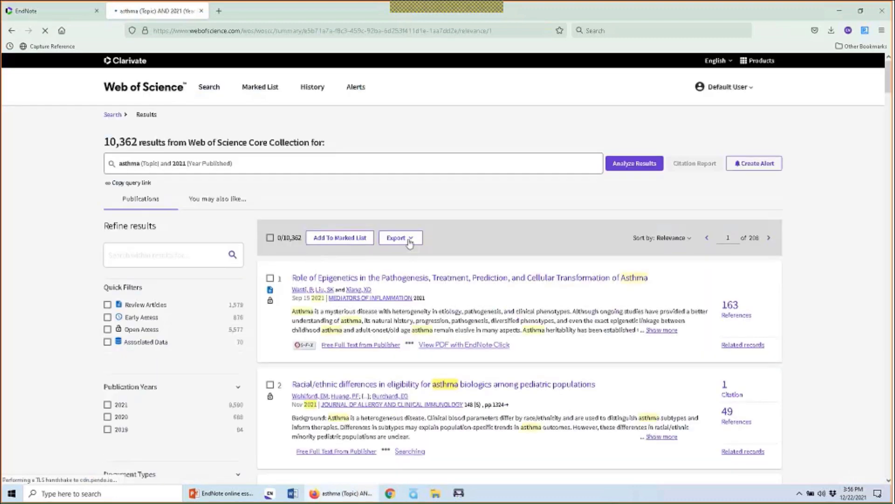
{"action": "left_click", "coordinate": [409, 242]}
{"action": "left_click", "coordinate": [413, 254]}
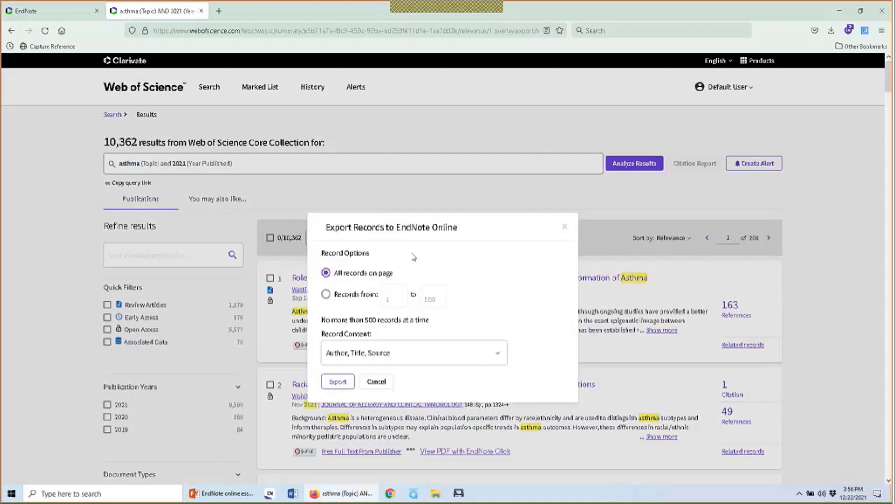
{"action": "left_click", "coordinate": [326, 294]}
{"action": "type", "text": "51"}
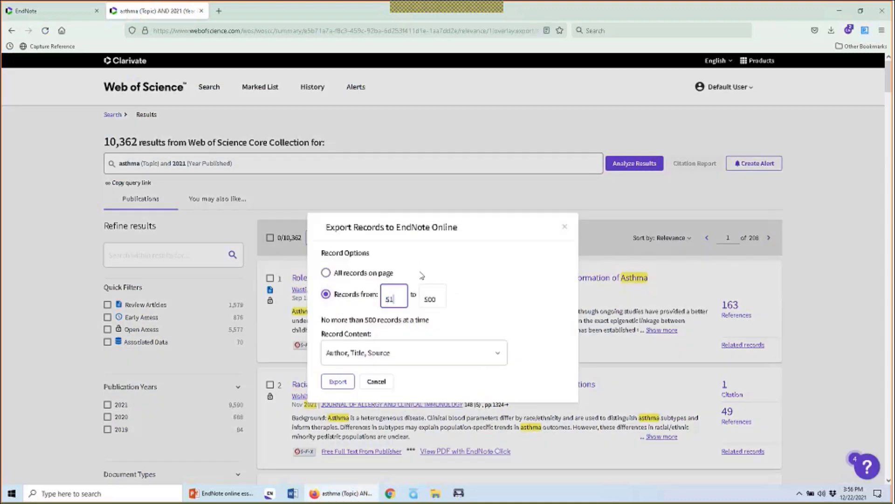
{"action": "key", "text": "Tab"}
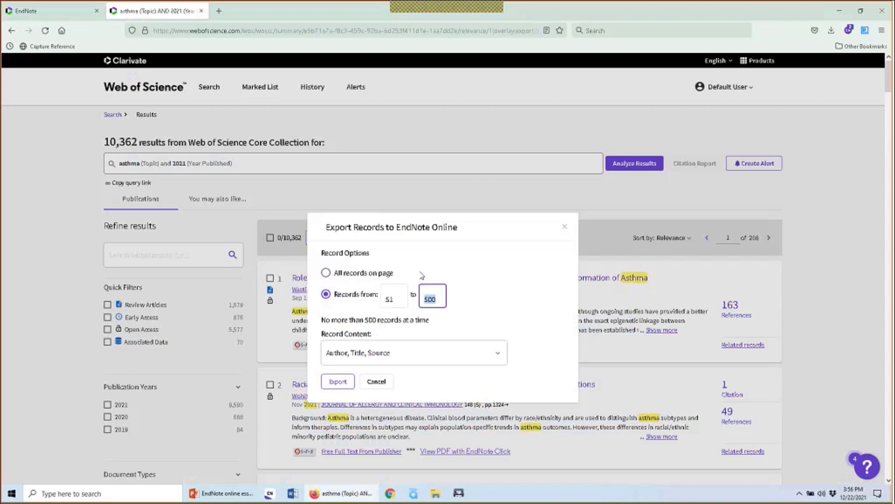
{"action": "type", "text": "100"}
{"action": "left_click", "coordinate": [338, 381]}
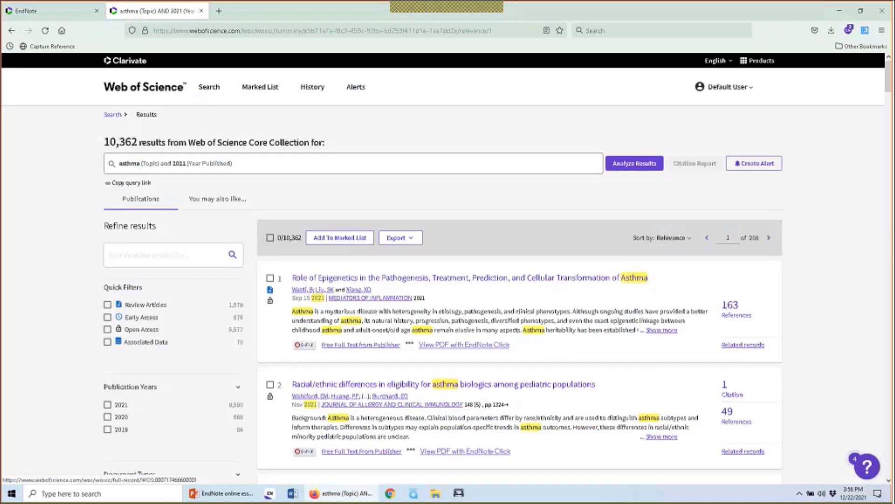
{"action": "left_click", "coordinate": [39, 12]}
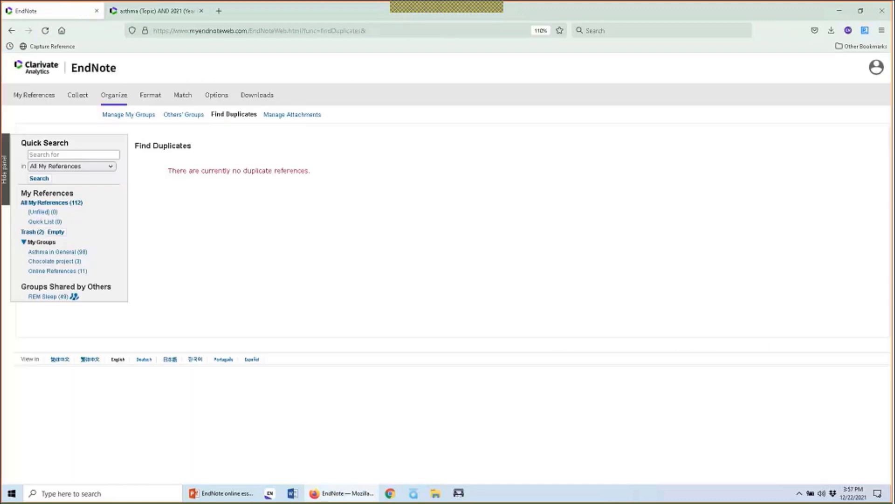
Show all 162 references and run Find Duplicates on the library
{"action": "left_click", "coordinate": [33, 100]}
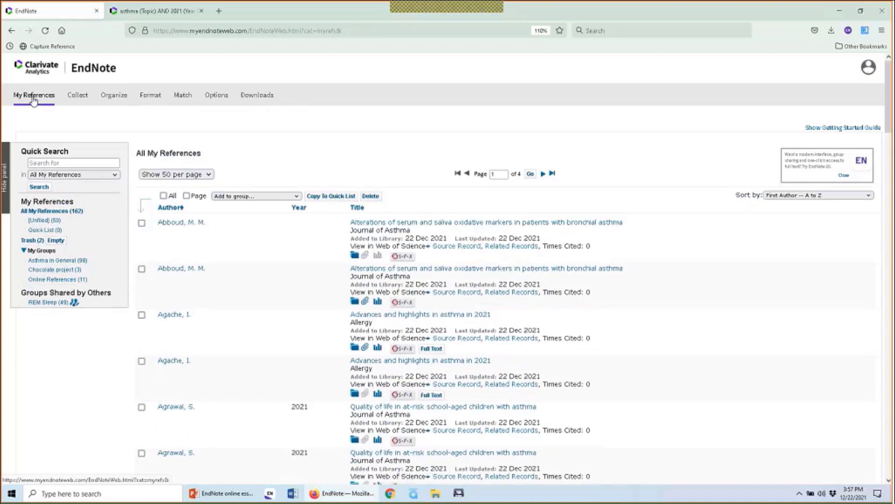
{"action": "left_click", "coordinate": [53, 222]}
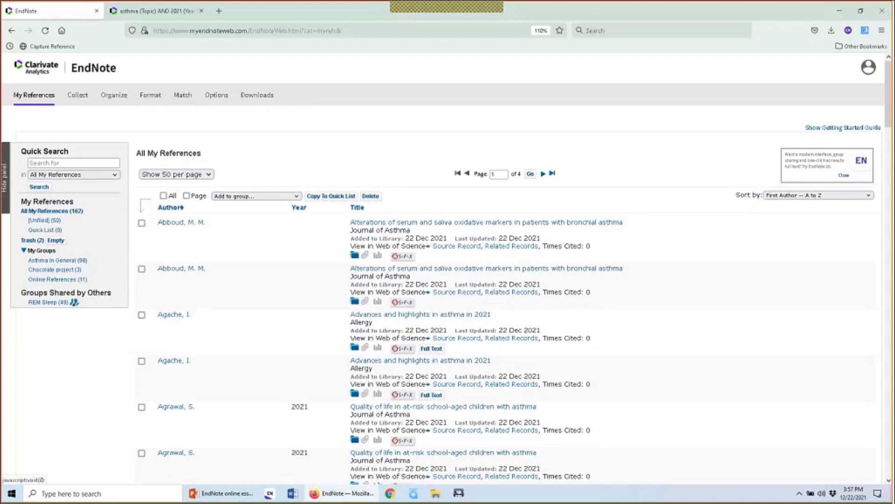
{"action": "mouse_move", "coordinate": [80, 100]}
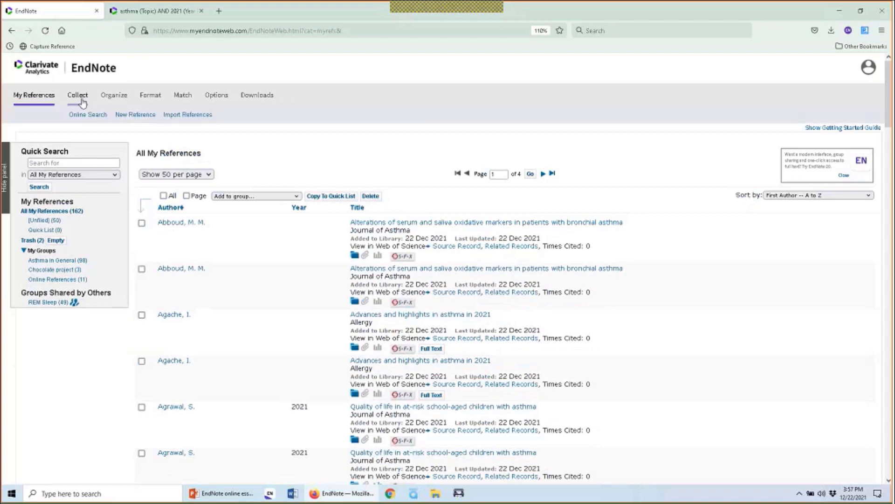
{"action": "mouse_move", "coordinate": [107, 98]}
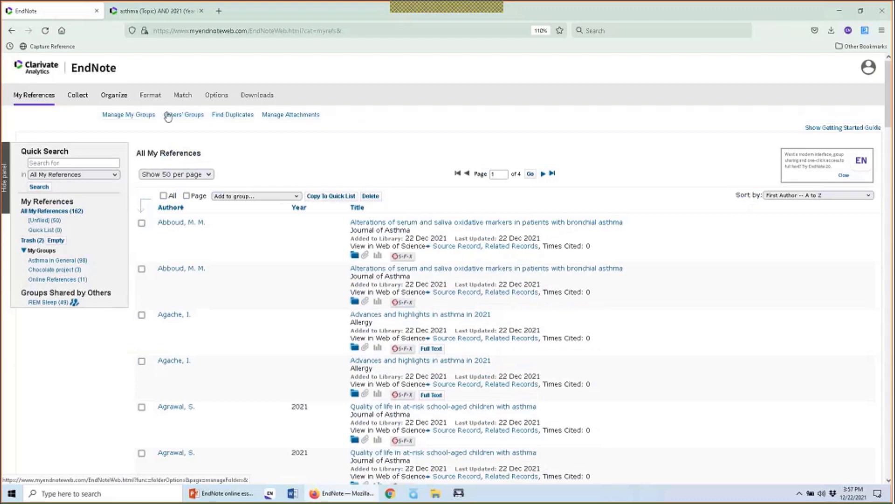
{"action": "left_click", "coordinate": [224, 117]}
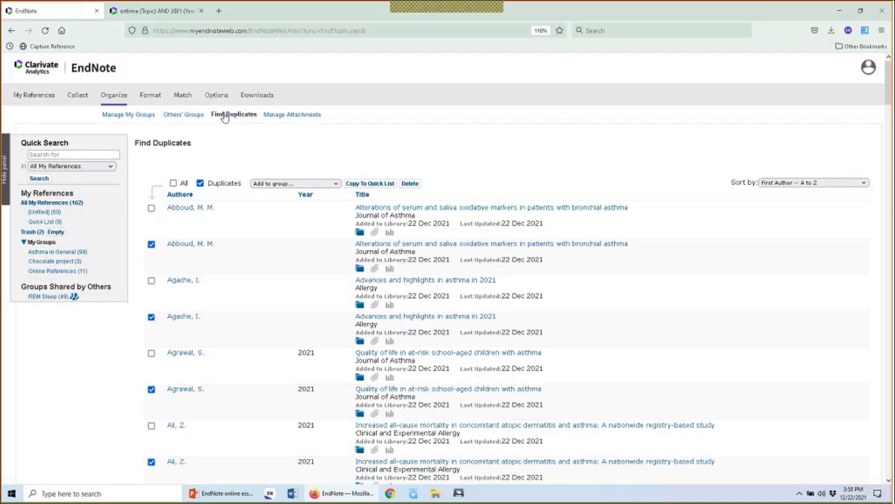
{"action": "scroll", "coordinate": [202, 230], "scroll_direction": "down", "scroll_amount": 5}
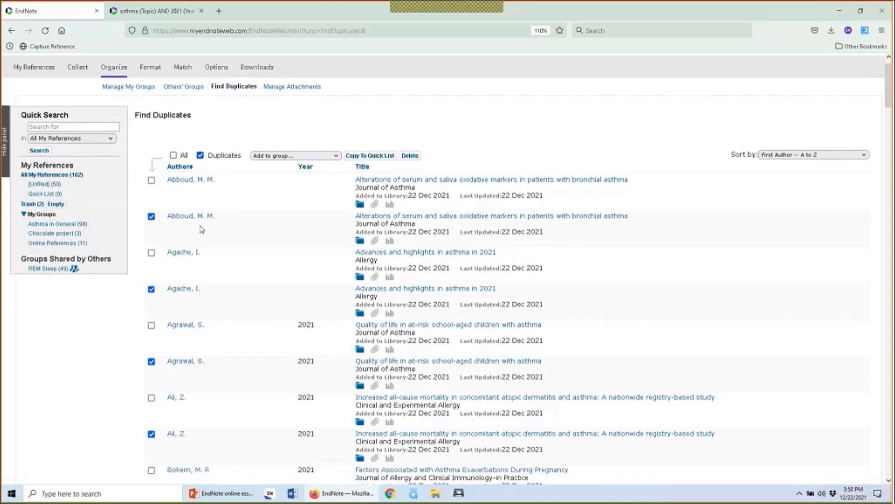
{"action": "scroll", "coordinate": [201, 230], "scroll_direction": "up", "scroll_amount": 4}
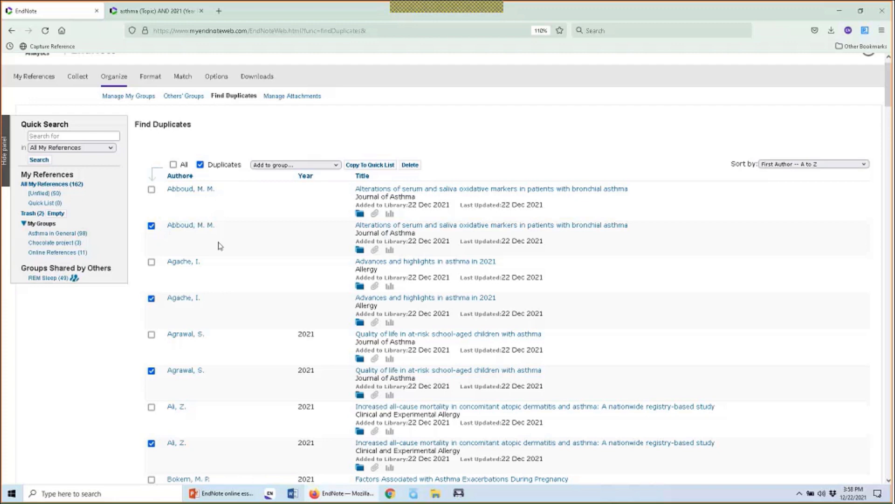
{"action": "scroll", "coordinate": [681, 266], "scroll_direction": "down", "scroll_amount": 7}
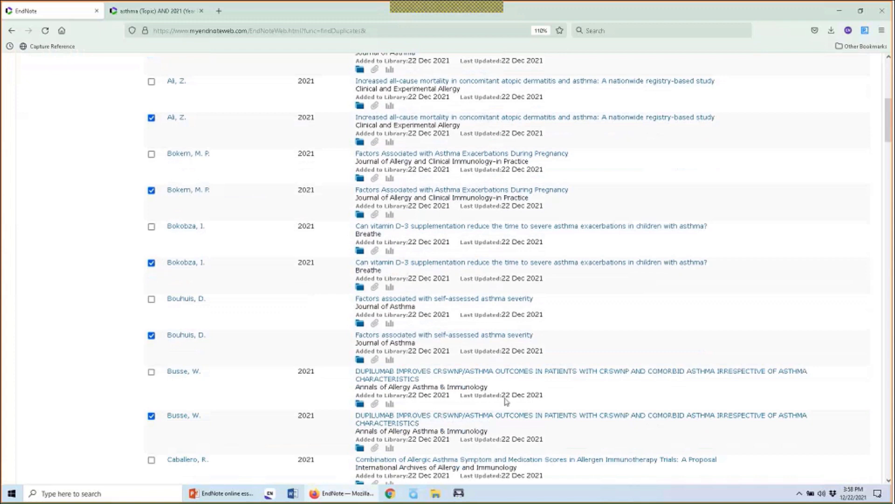
{"action": "scroll", "coordinate": [507, 403], "scroll_direction": "up", "scroll_amount": 10}
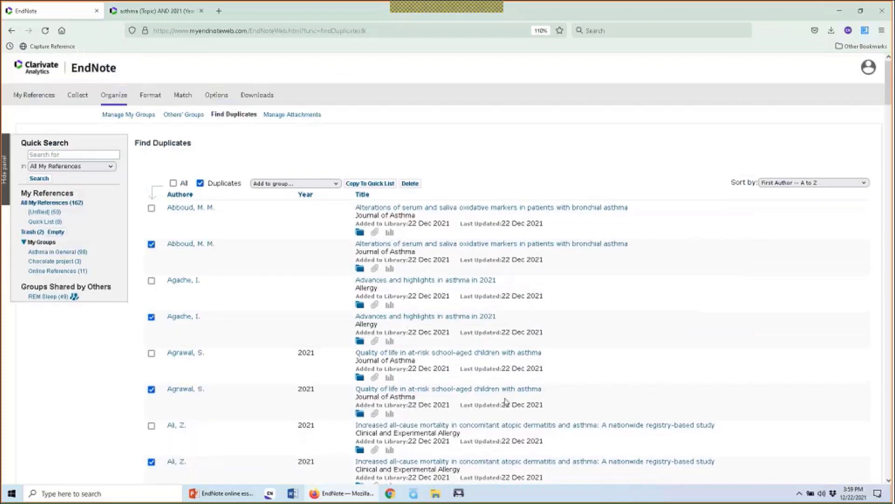
{"action": "scroll", "coordinate": [494, 402], "scroll_direction": "down", "scroll_amount": 20}
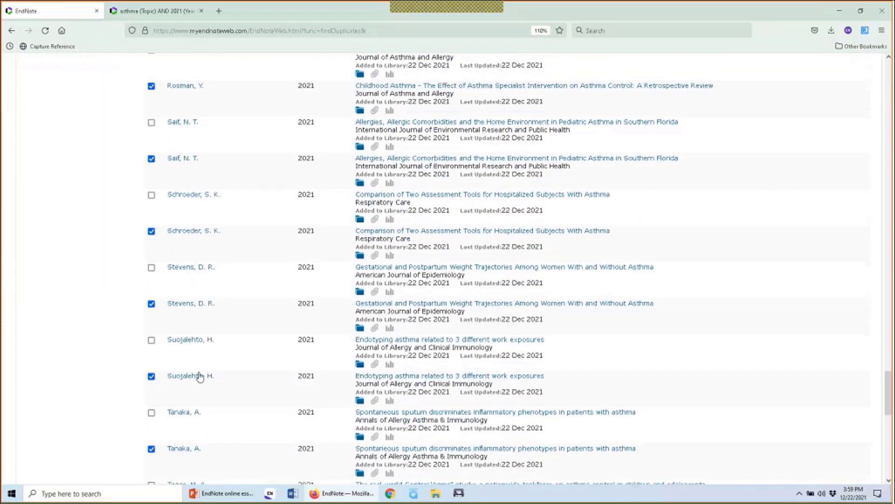
Inspect the attachments of both Suojalehto duplicate copies
{"action": "left_click", "coordinate": [376, 402]}
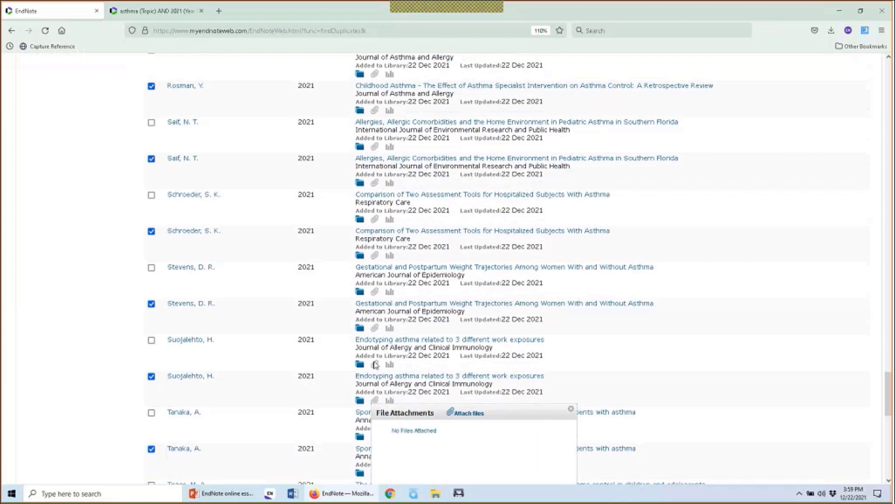
{"action": "left_click", "coordinate": [571, 408]}
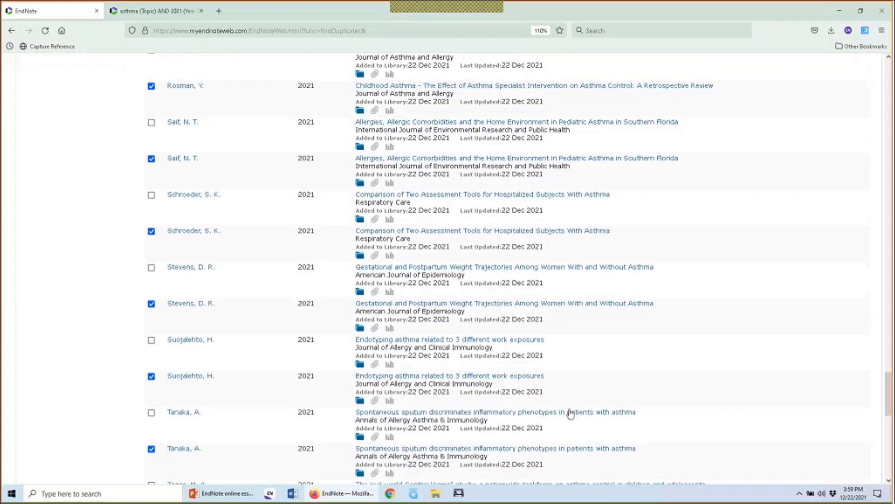
{"action": "left_click", "coordinate": [376, 365]}
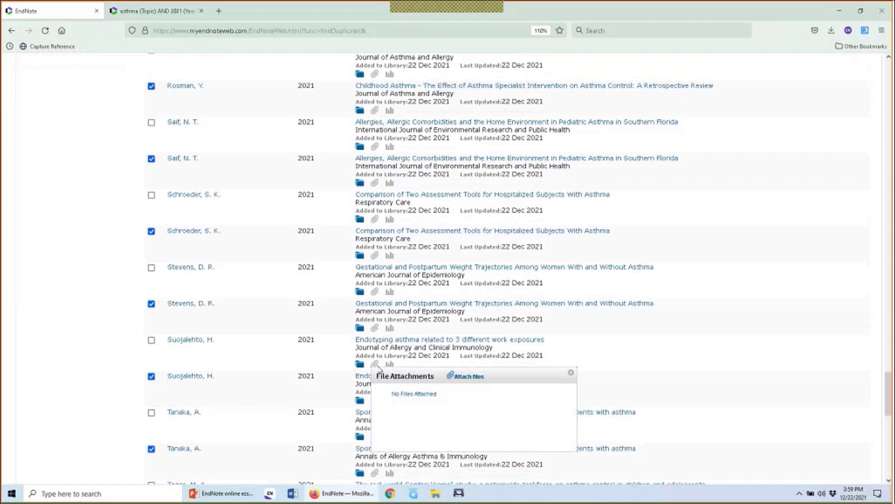
{"action": "left_click", "coordinate": [570, 373]}
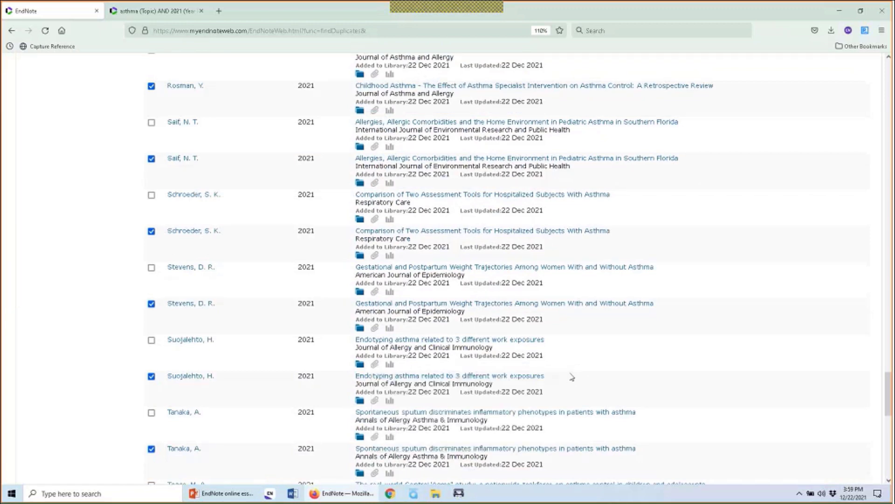
Mark the first Suojalehto copy for deletion instead of the second
{"action": "left_click", "coordinate": [152, 378]}
{"action": "left_click", "coordinate": [152, 341]}
{"action": "scroll", "coordinate": [252, 384], "scroll_direction": "down", "scroll_amount": 10}
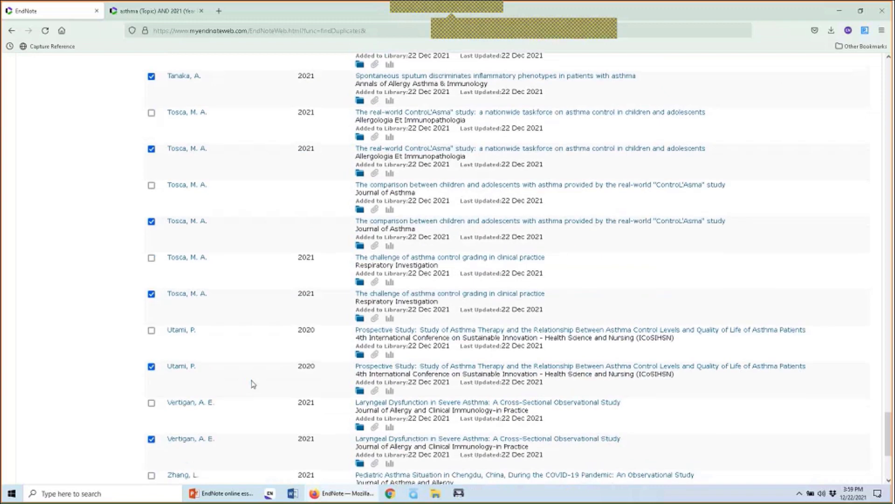
{"action": "scroll", "coordinate": [251, 384], "scroll_direction": "down", "scroll_amount": 5}
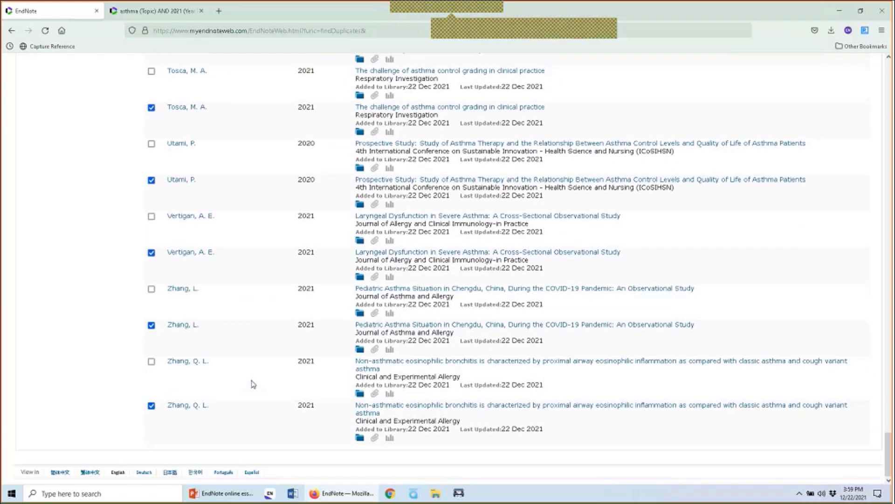
{"action": "key", "text": "Home"}
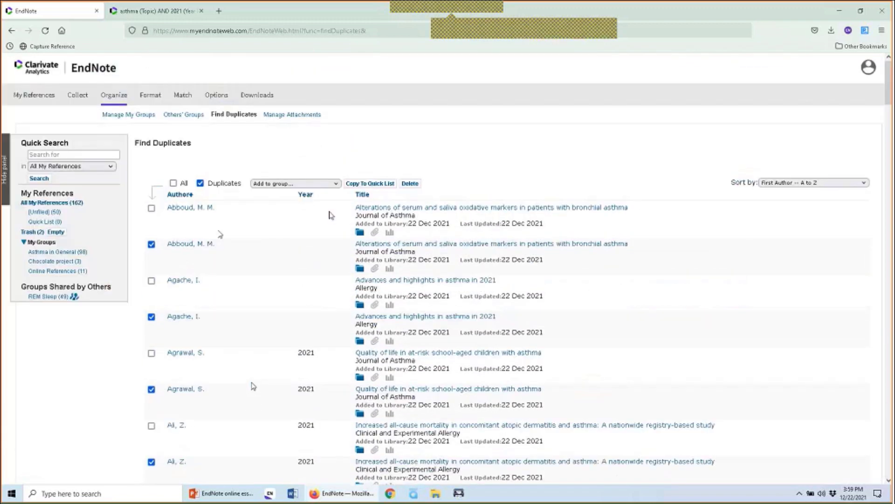
Delete the checked duplicates and show All My References (112)
{"action": "left_click", "coordinate": [410, 184]}
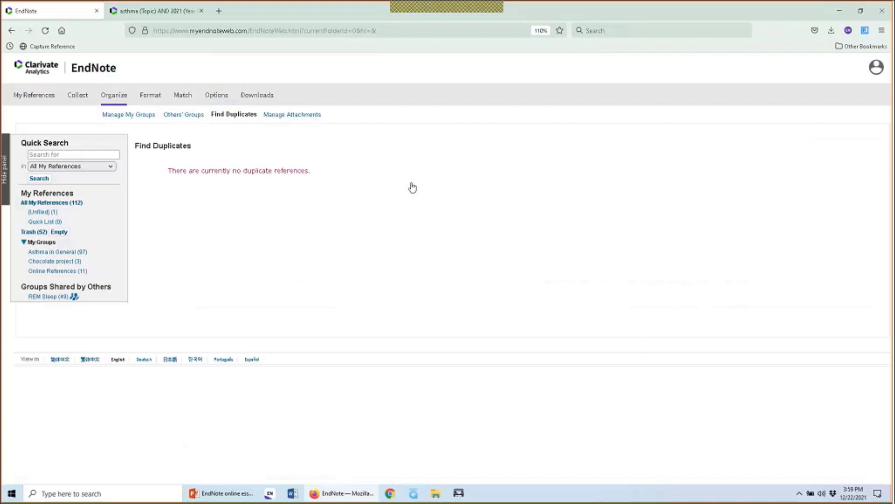
{"action": "left_click", "coordinate": [56, 203]}
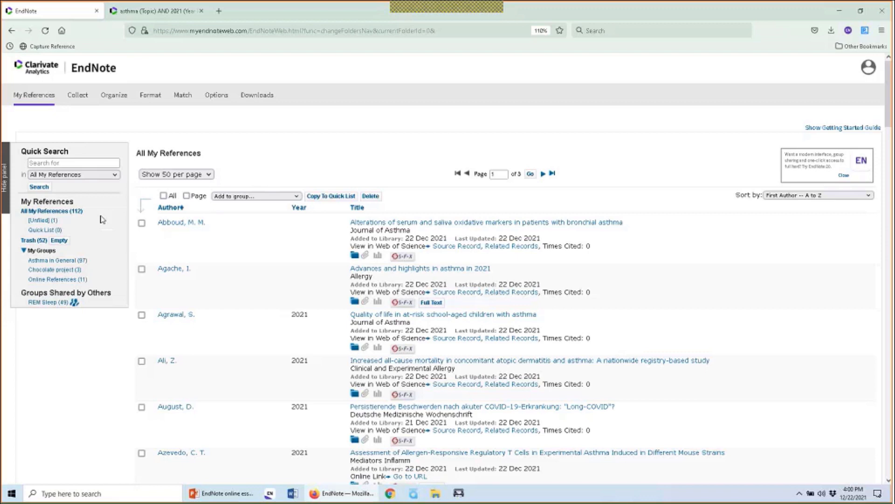
Open Manage My Groups to see Asthma in General, Chocolate project and Online References
{"action": "mouse_move", "coordinate": [117, 98]}
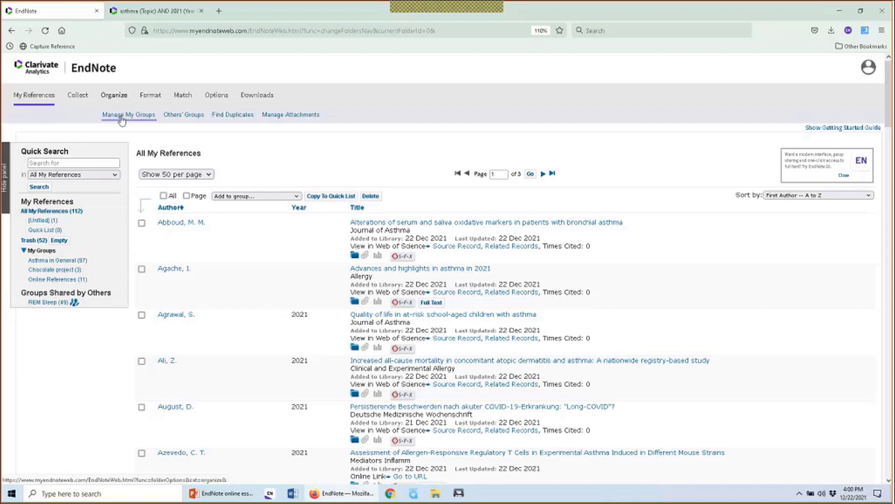
{"action": "left_click", "coordinate": [122, 120]}
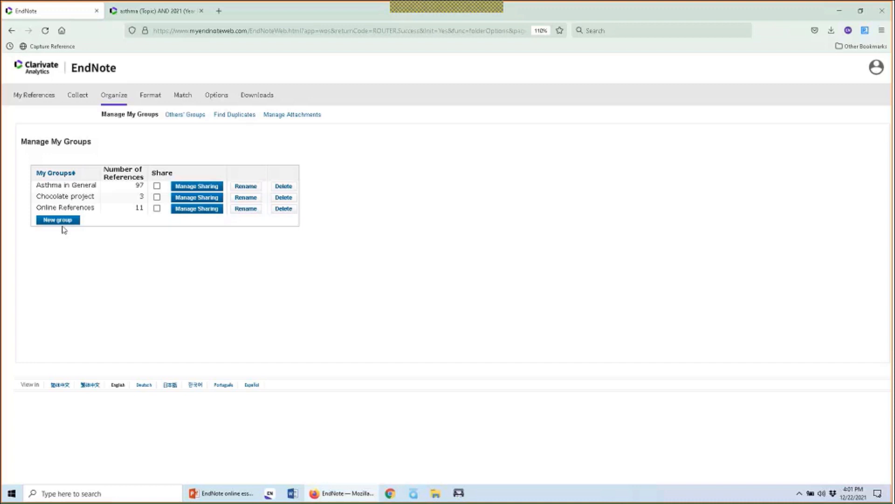
Open Manage Sharing for the Asthma in General group and start sharing it
{"action": "left_click", "coordinate": [196, 190]}
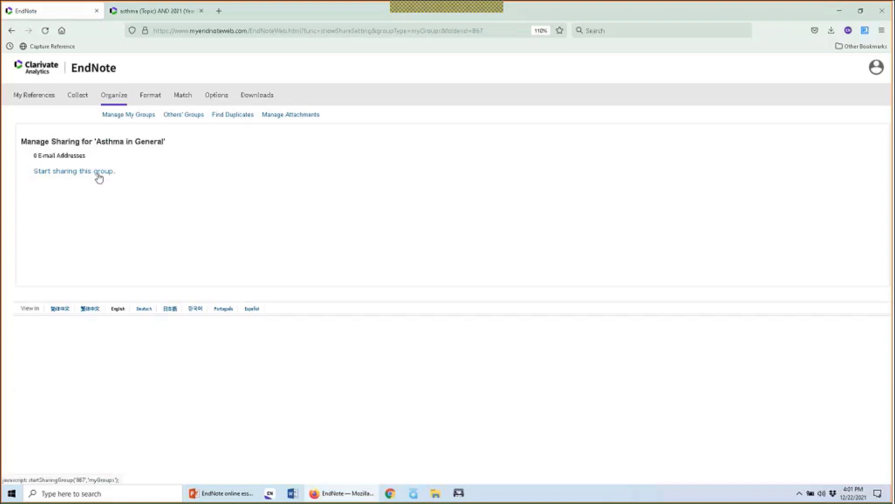
{"action": "left_click", "coordinate": [98, 176]}
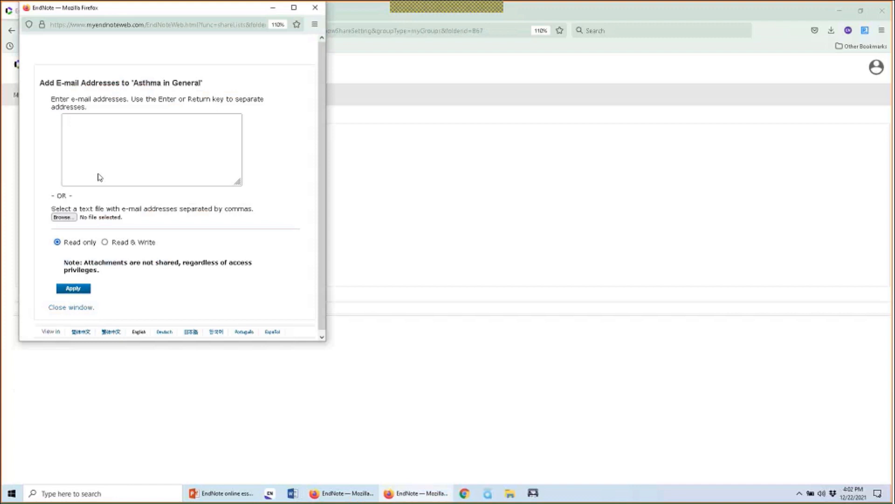
Enter two colleagues' e-mail addresses on separate lines and add them with Read only access
{"action": "left_click", "coordinate": [112, 150]}
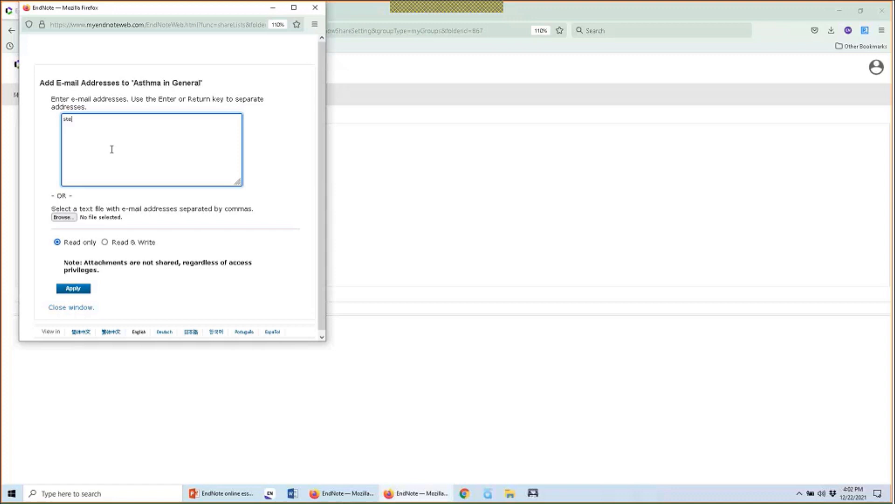
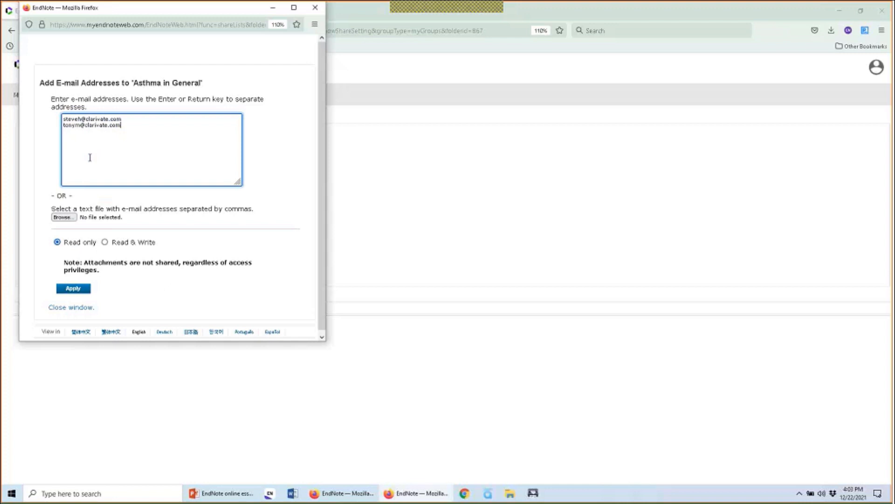
{"action": "left_click", "coordinate": [74, 290]}
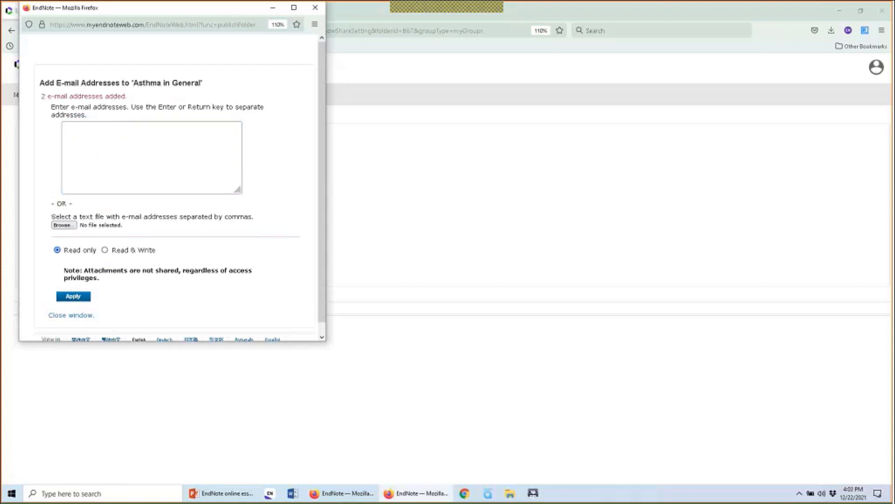
Dismiss the confirmation popup and give the first shared address Read & Write access
{"action": "left_click", "coordinate": [68, 316]}
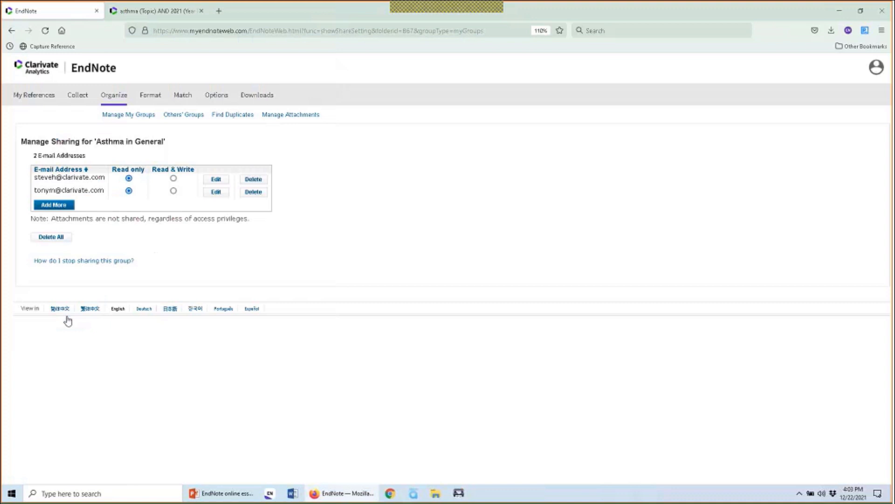
{"action": "left_click", "coordinate": [173, 179]}
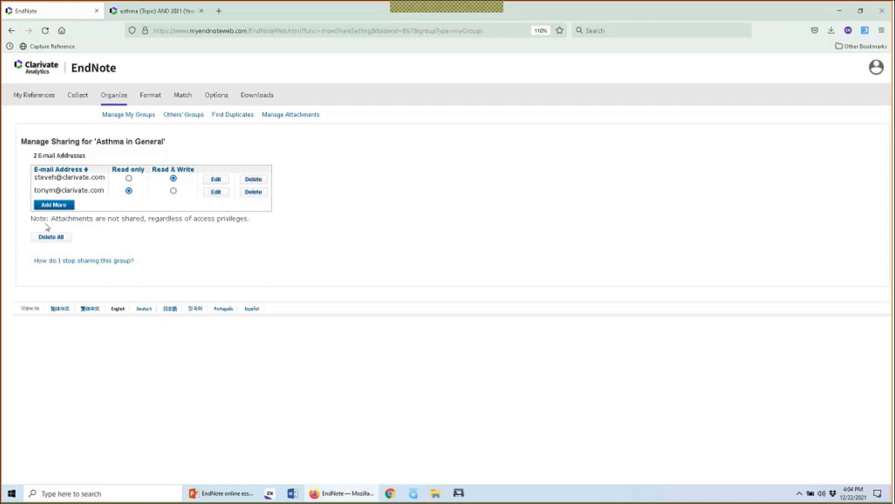
Return to All My References to list the full library of 112 references
{"action": "left_click", "coordinate": [29, 99]}
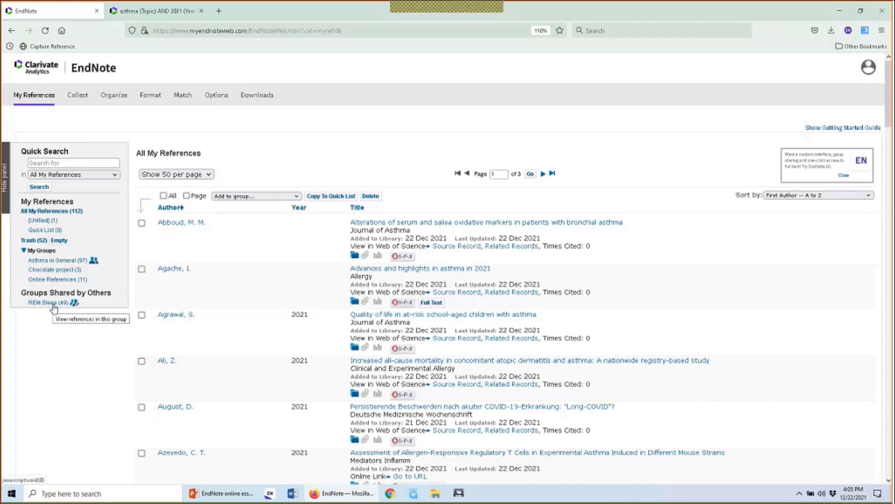
Show the 49 references in the shared REM Sleep group
{"action": "left_click", "coordinate": [53, 303]}
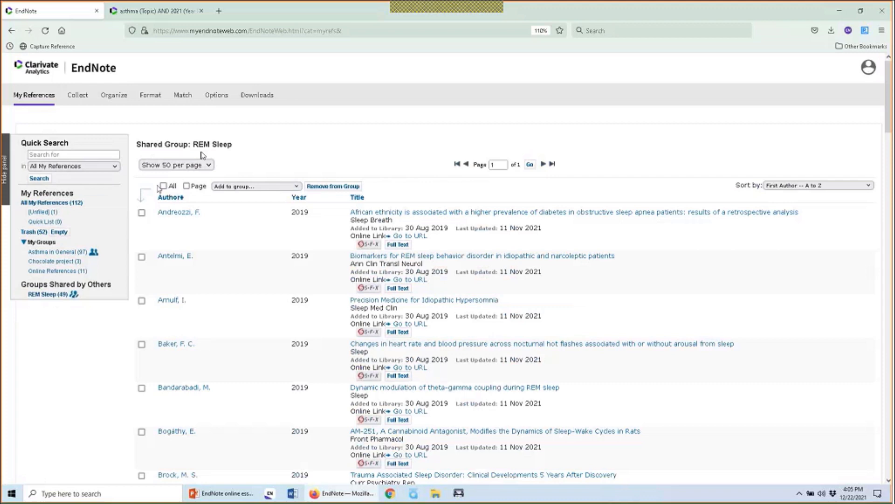
Try All and Page marking and the Add to group list, then keep only Andreozzi and Arnulf marked
{"action": "left_click", "coordinate": [163, 186]}
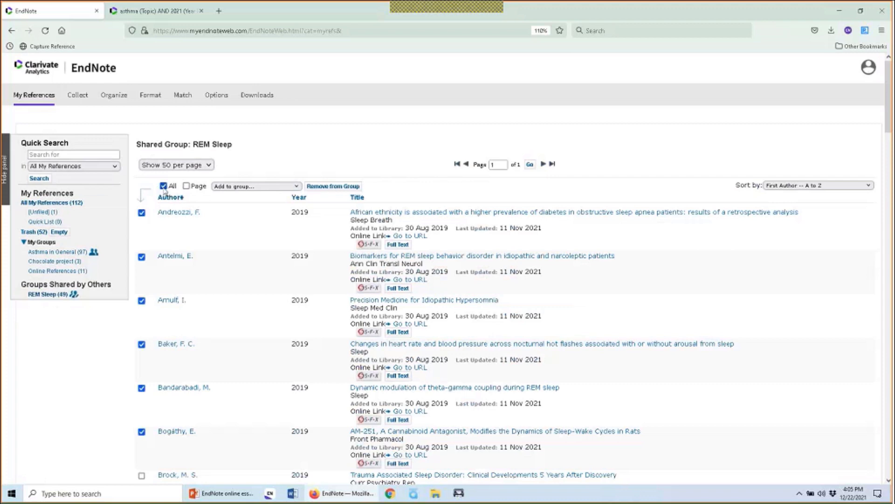
{"action": "left_click", "coordinate": [164, 189]}
{"action": "left_click", "coordinate": [187, 187]}
{"action": "left_click", "coordinate": [263, 187]}
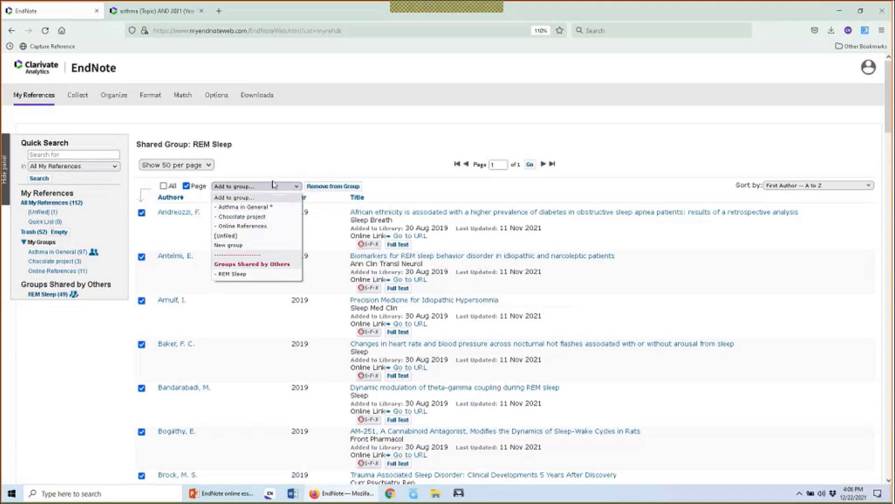
{"action": "left_click", "coordinate": [278, 167]}
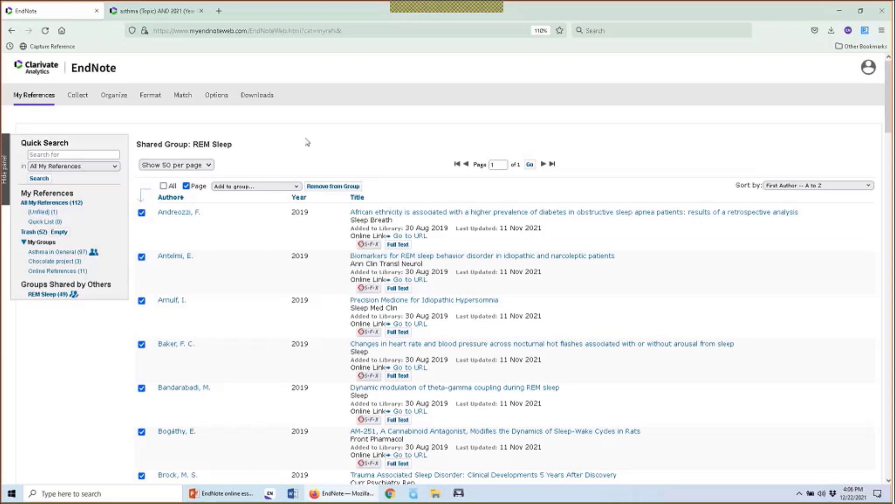
{"action": "left_click", "coordinate": [187, 187]}
Open the Andreozzi record and review its fields down to the DOI and ISSN, leaving Issue empty
{"action": "left_click", "coordinate": [387, 212]}
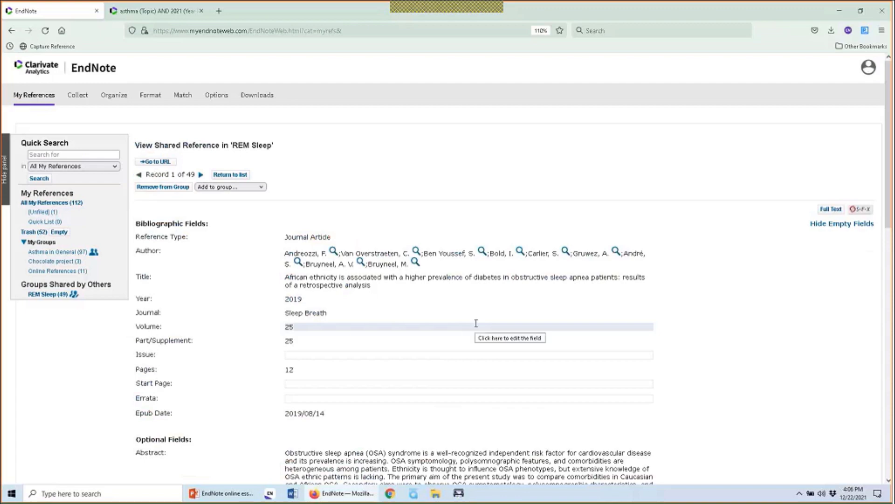
{"action": "scroll", "coordinate": [476, 323], "scroll_direction": "down", "scroll_amount": 5}
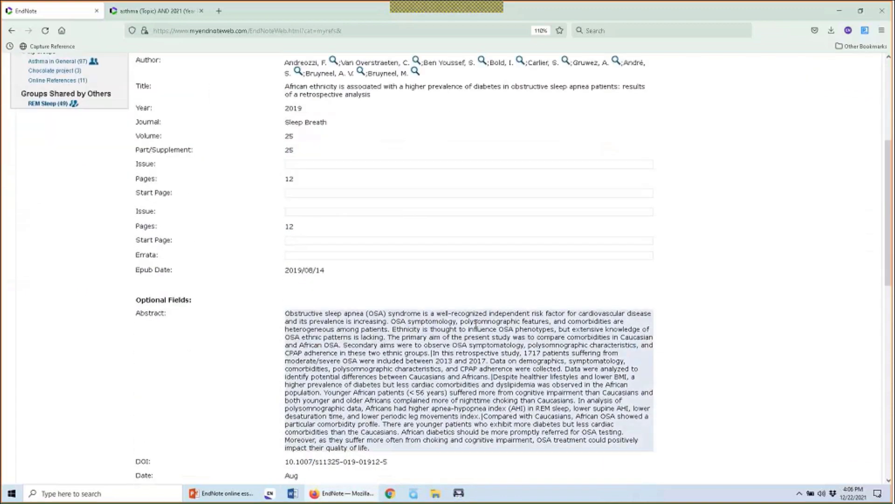
{"action": "scroll", "coordinate": [476, 323], "scroll_direction": "down", "scroll_amount": 9}
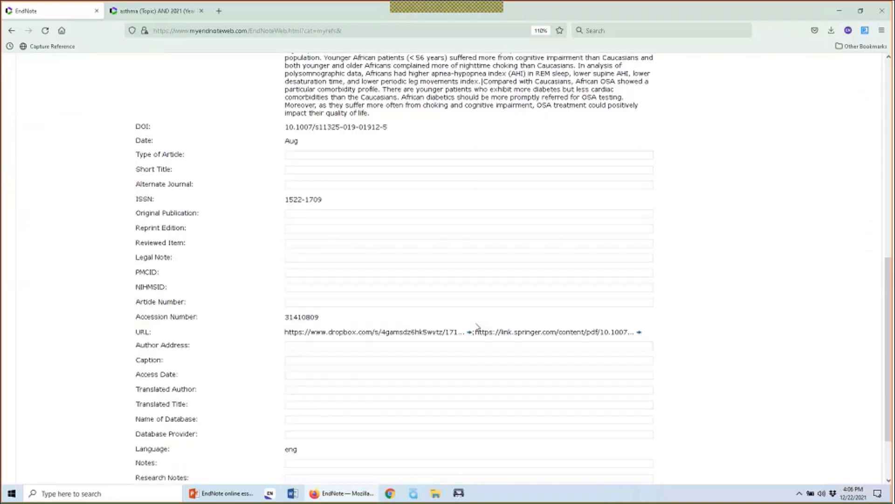
{"action": "scroll", "coordinate": [476, 323], "scroll_direction": "down", "scroll_amount": 3}
{"action": "scroll", "coordinate": [476, 324], "scroll_direction": "up", "scroll_amount": 15}
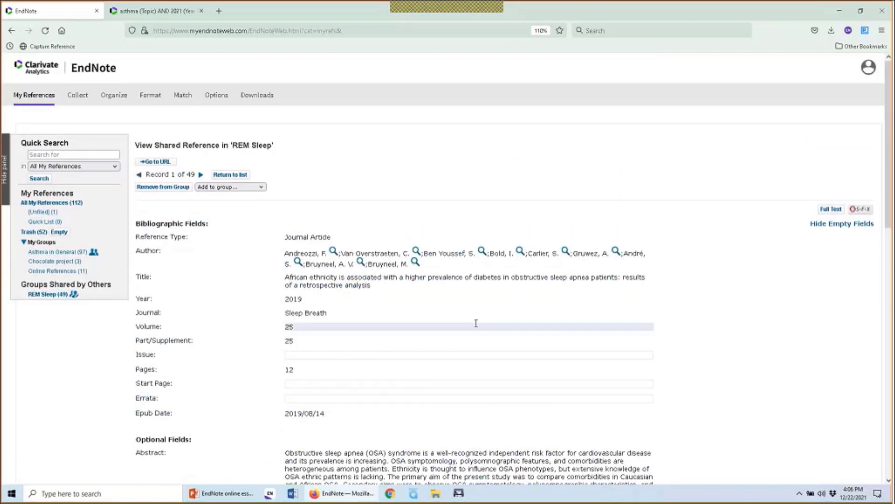
{"action": "left_click", "coordinate": [464, 355]}
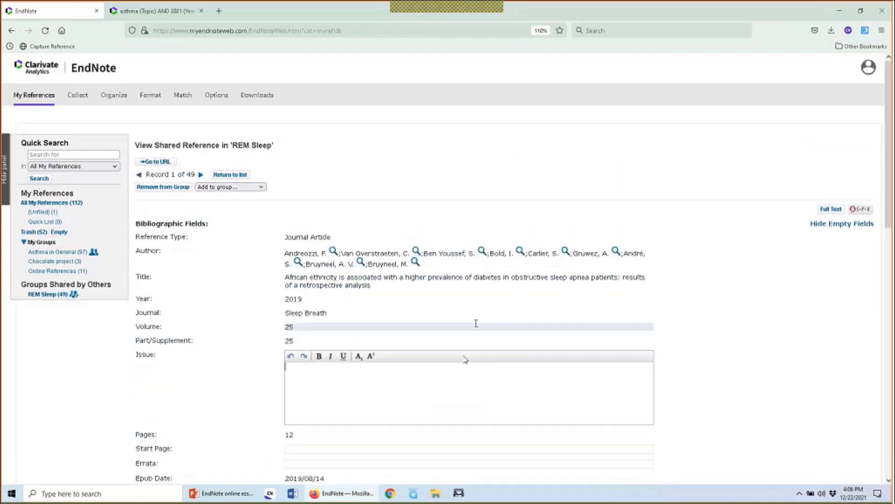
{"action": "left_click", "coordinate": [741, 379]}
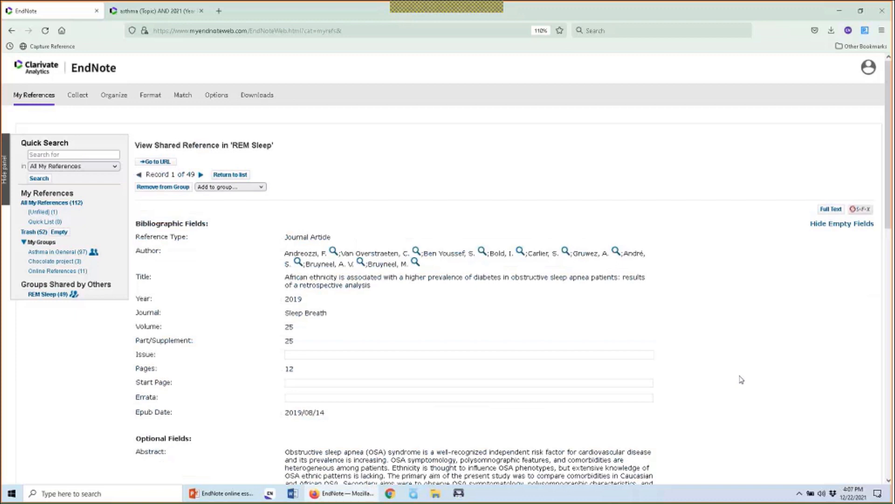
{"action": "scroll", "coordinate": [742, 379], "scroll_direction": "down", "scroll_amount": 8}
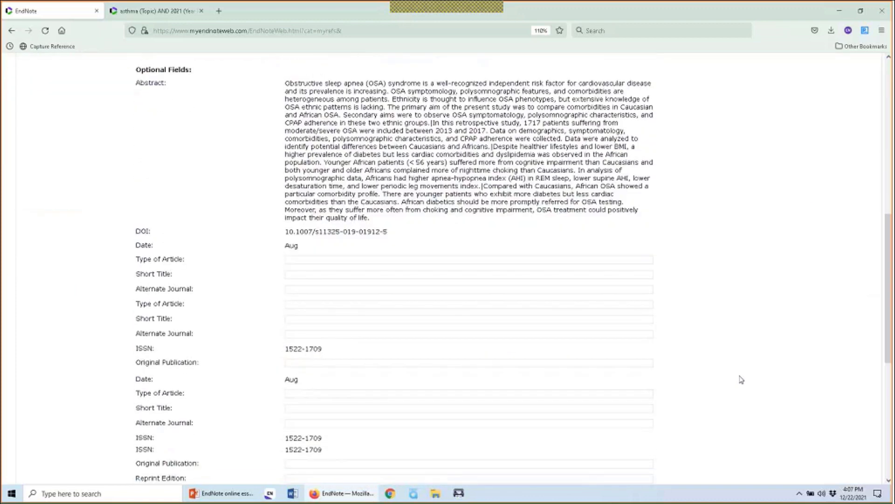
{"action": "scroll", "coordinate": [742, 380], "scroll_direction": "down", "scroll_amount": 8}
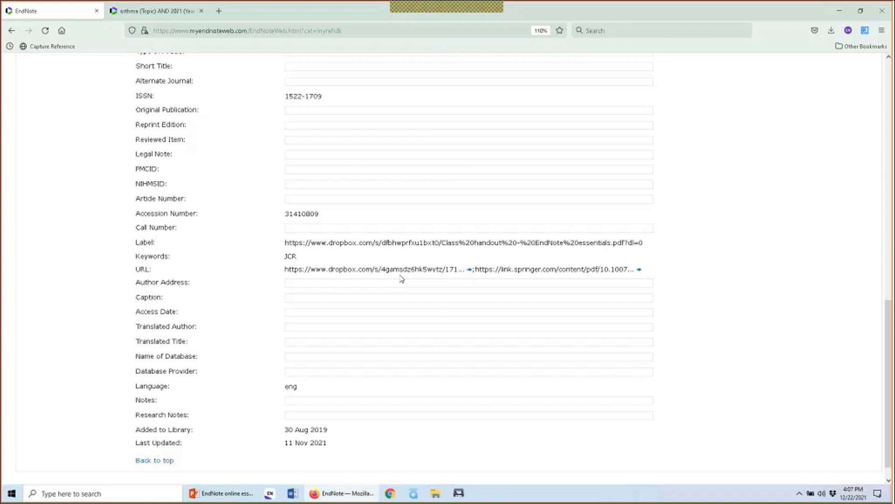
View the linked Dropbox PDF 1712.05385.pdf, then close it and the asthma search tab
{"action": "left_click", "coordinate": [470, 274]}
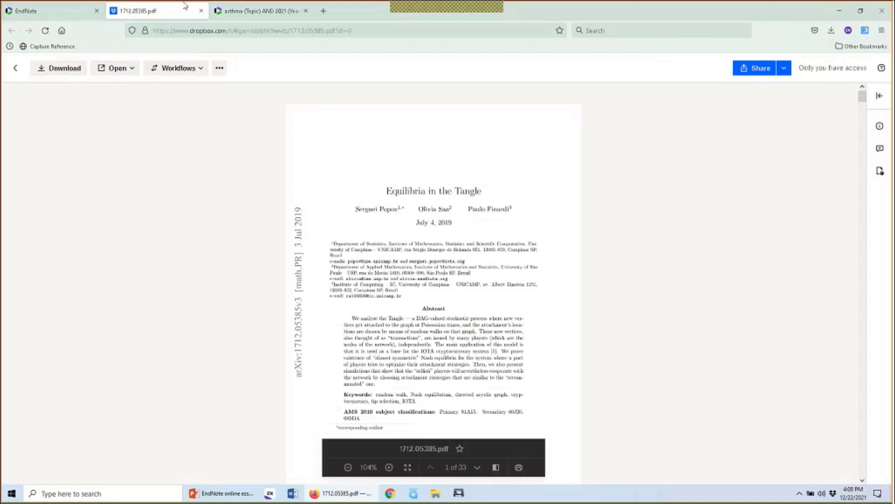
{"action": "left_click", "coordinate": [201, 10]}
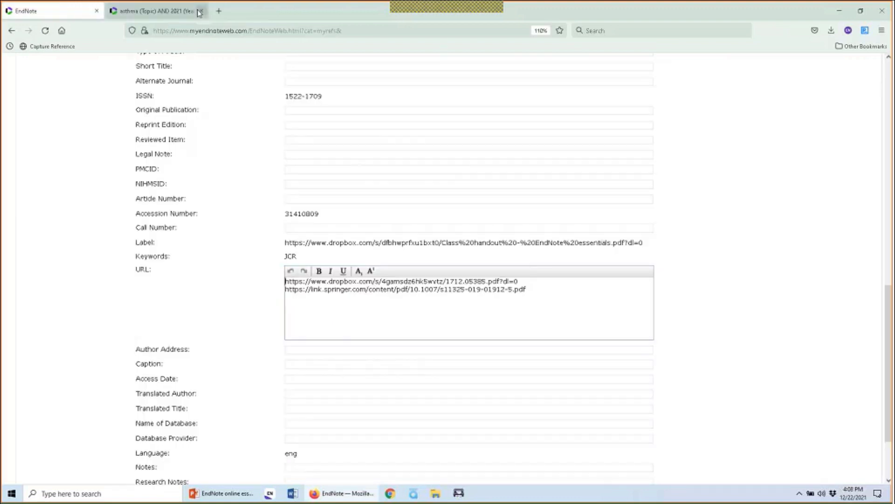
{"action": "left_click", "coordinate": [200, 10]}
{"action": "scroll", "coordinate": [107, 197], "scroll_direction": "up", "scroll_amount": 10}
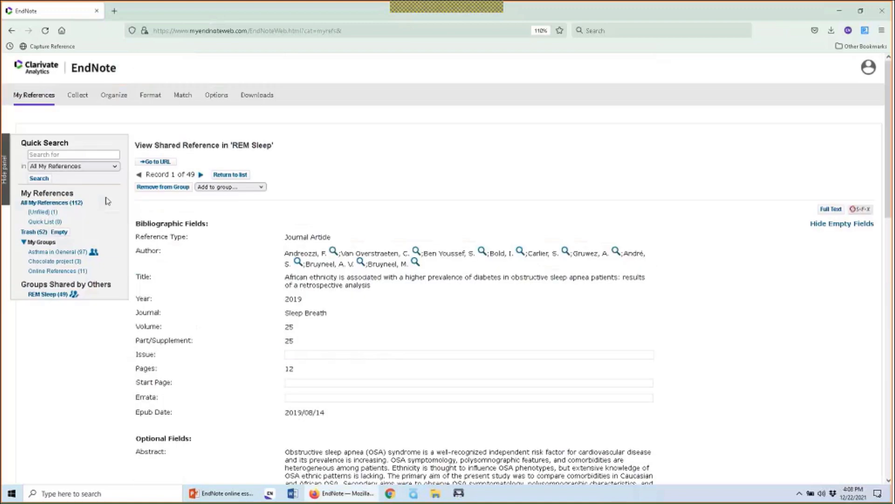
Go back to All My References, showing 112 references across 3 pages
{"action": "left_click", "coordinate": [39, 101]}
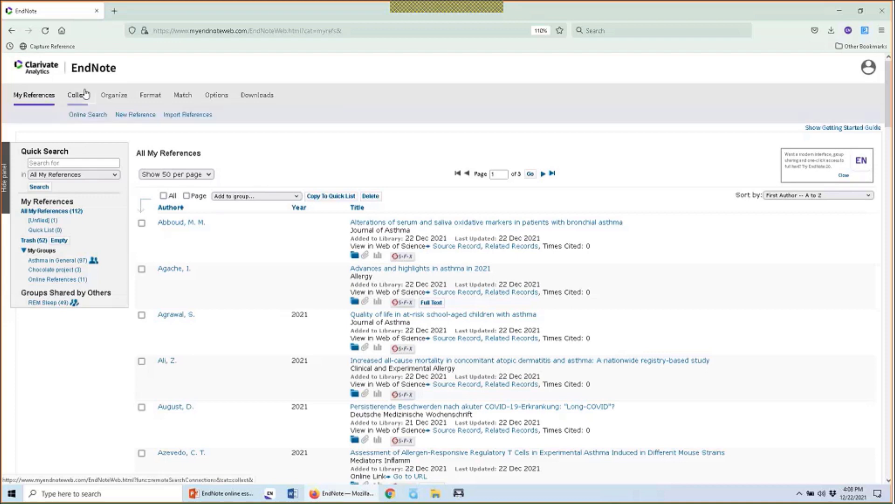
{"action": "mouse_move", "coordinate": [103, 96]}
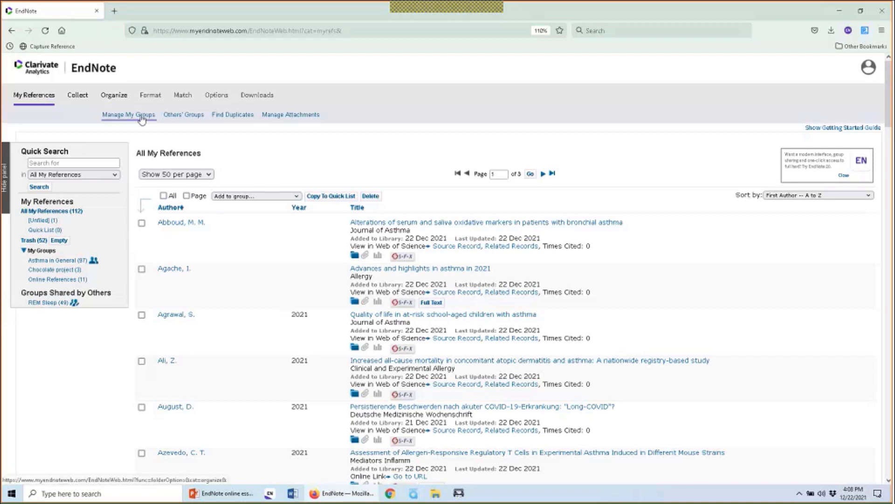
On the Others' Groups page, enable the REM Sleep group for Cite While You Write
{"action": "left_click", "coordinate": [181, 118]}
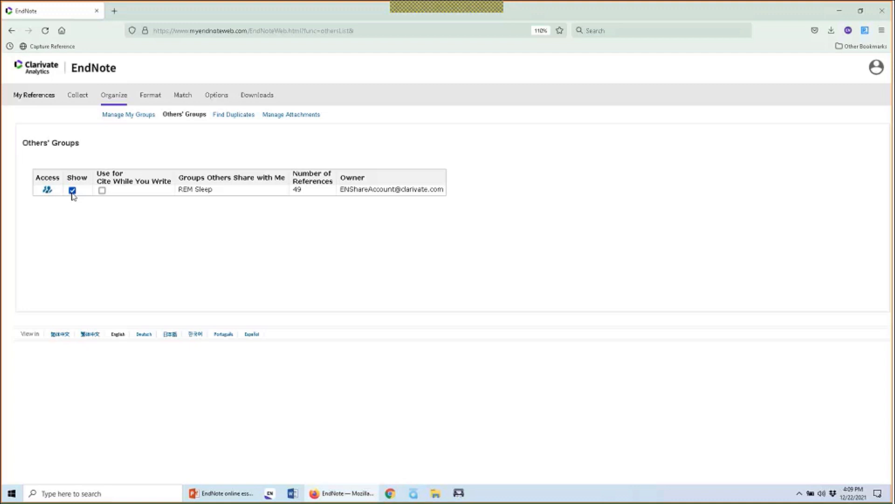
{"action": "left_click", "coordinate": [102, 191]}
{"action": "left_click_drag", "start_coordinate": [339, 189], "coordinate": [447, 191]}
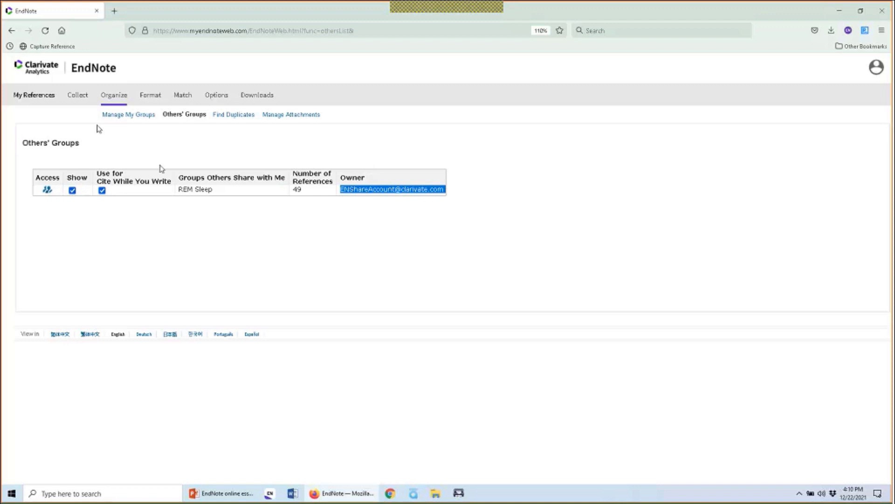
Back in All My References, check the Abboud reference's file attachments, which show none
{"action": "left_click", "coordinate": [42, 99]}
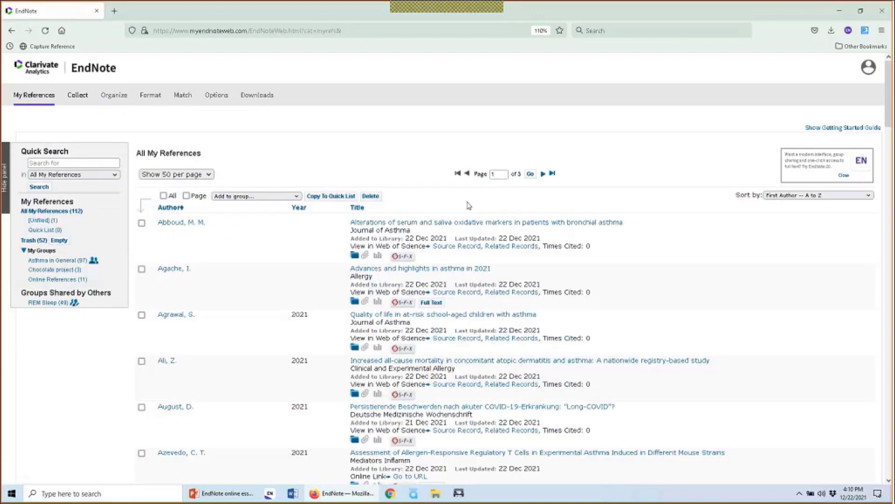
{"action": "scroll", "coordinate": [428, 326], "scroll_direction": "down", "scroll_amount": 8}
{"action": "scroll", "coordinate": [428, 326], "scroll_direction": "down", "scroll_amount": 10}
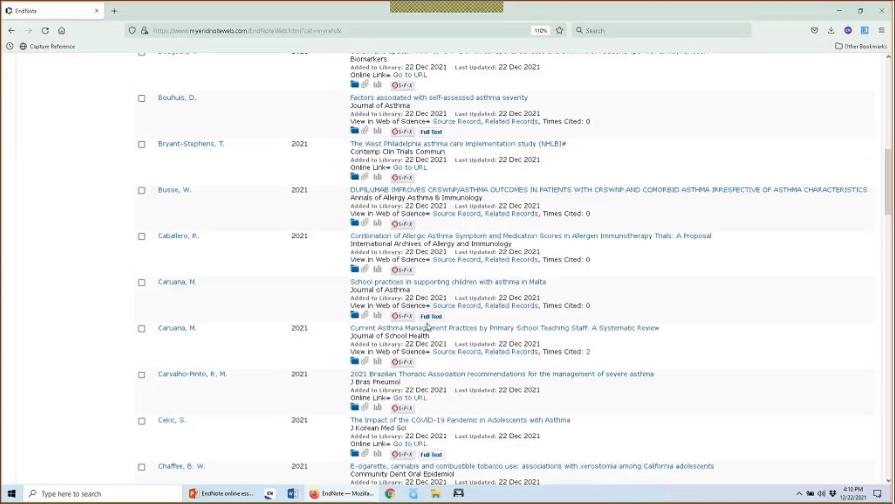
{"action": "scroll", "coordinate": [428, 327], "scroll_direction": "down", "scroll_amount": 7}
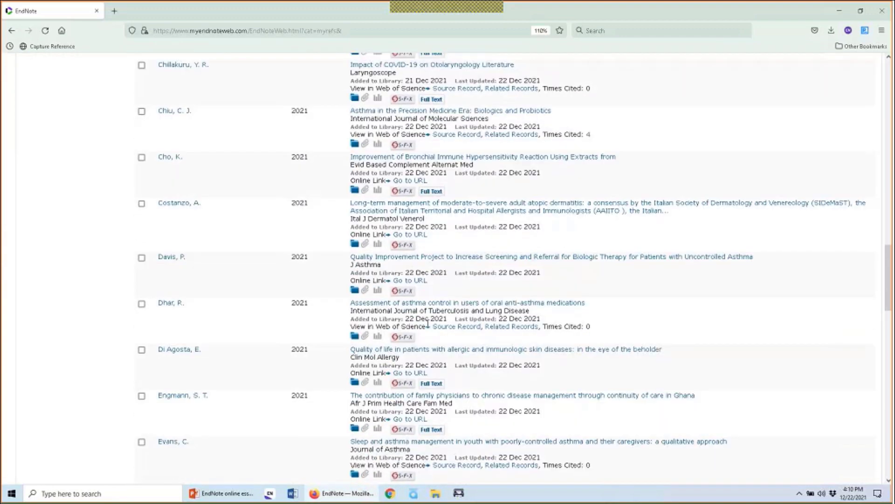
{"action": "scroll", "coordinate": [429, 322], "scroll_direction": "down", "scroll_amount": 10}
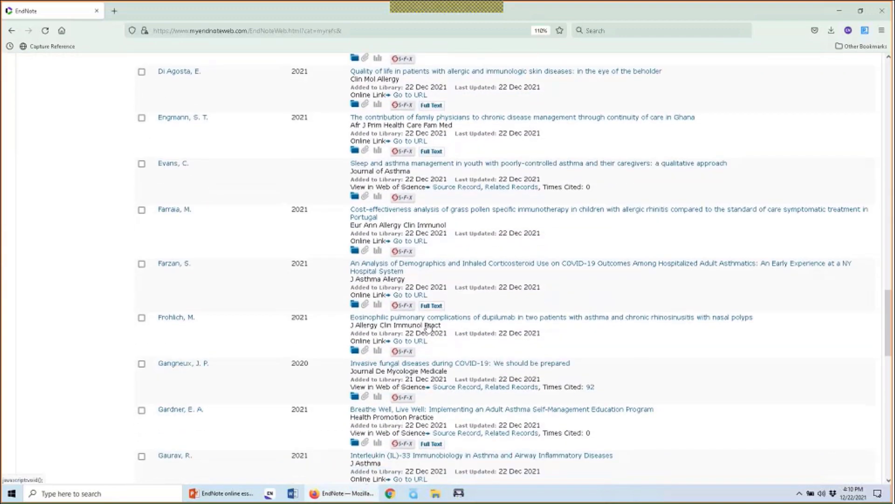
{"action": "scroll", "coordinate": [428, 327], "scroll_direction": "down", "scroll_amount": 8}
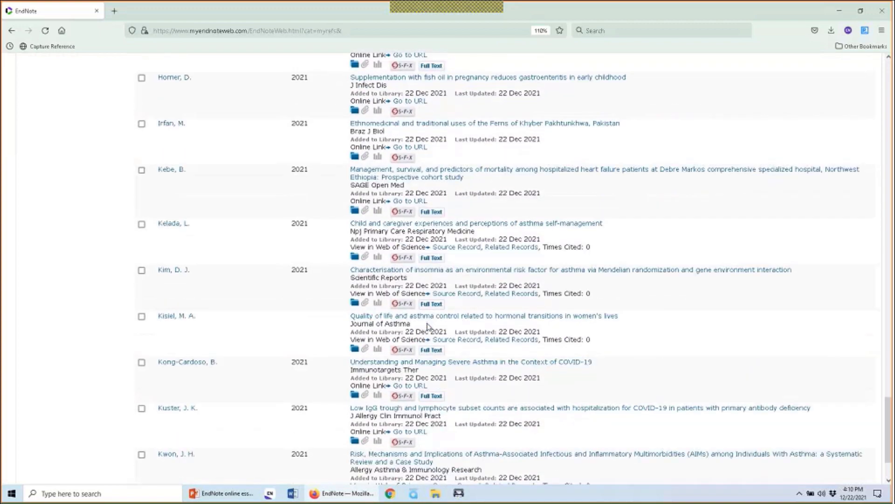
{"action": "key", "text": "Home"}
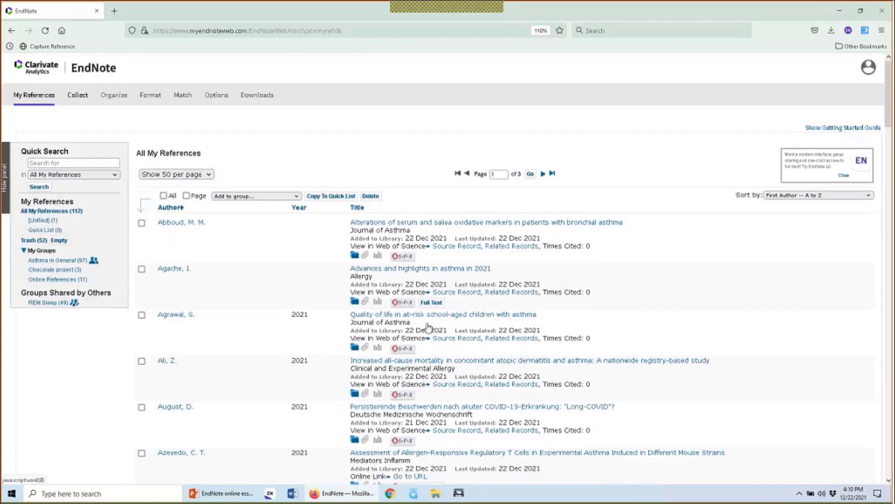
{"action": "left_click", "coordinate": [365, 256]}
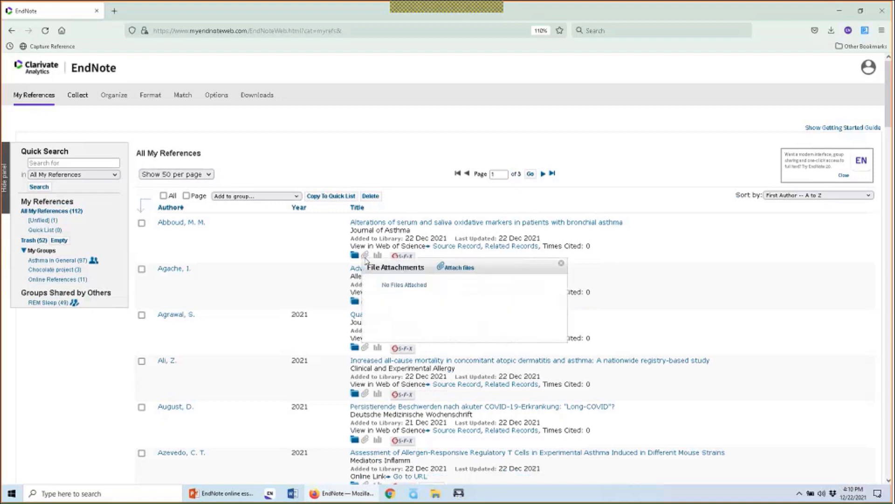
Upload 10.1155 2012 370426.pdf from Downloads as an attachment to the Abboud reference
{"action": "left_click", "coordinate": [455, 268]}
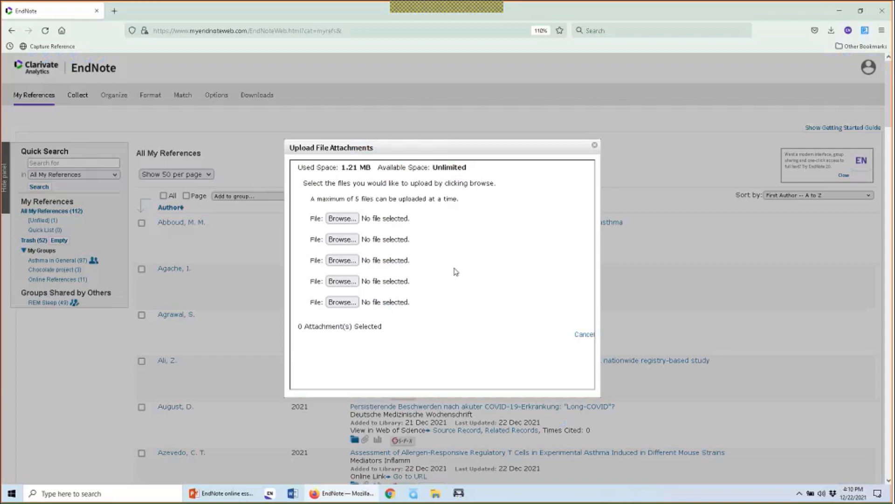
{"action": "left_click", "coordinate": [351, 219]}
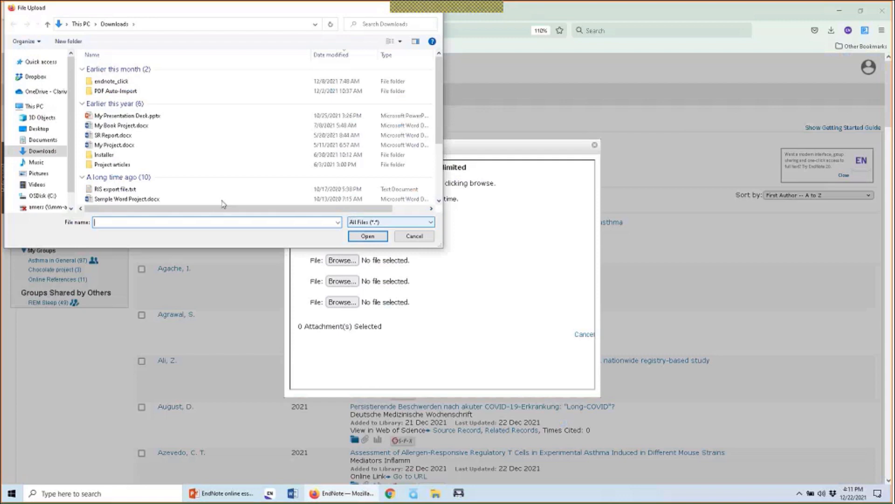
{"action": "scroll", "coordinate": [196, 189], "scroll_direction": "down", "scroll_amount": 3}
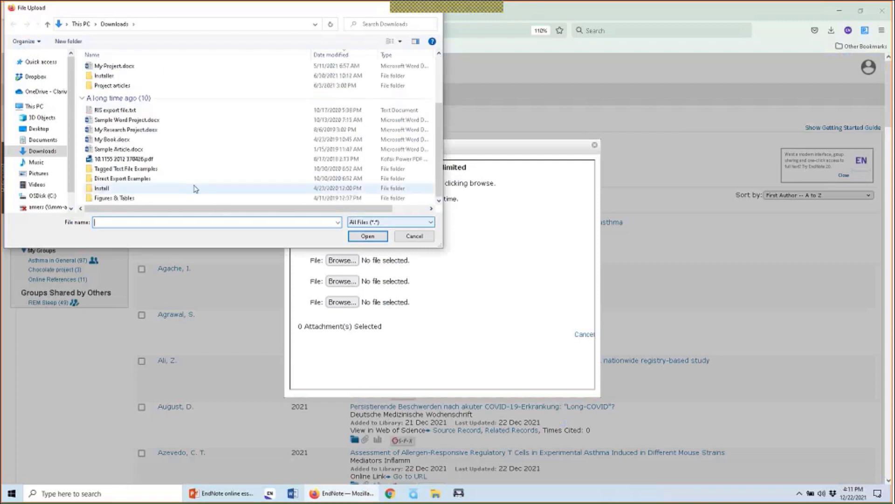
{"action": "left_click", "coordinate": [177, 160]}
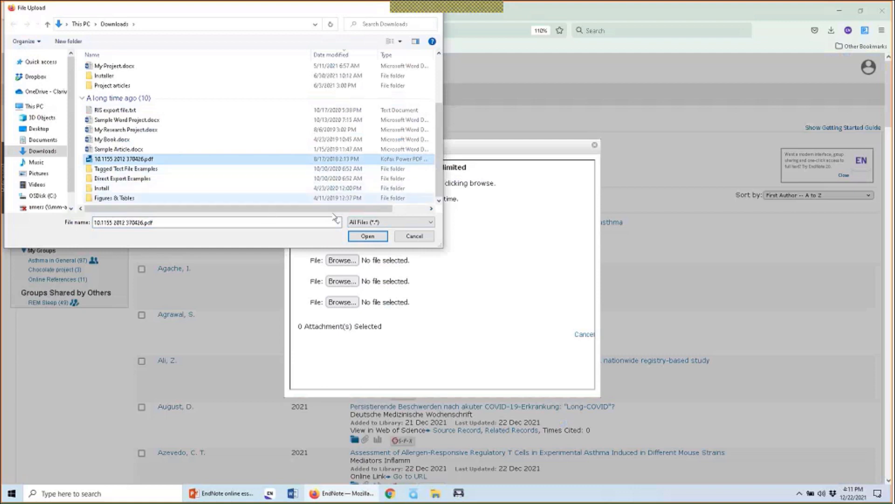
{"action": "left_click", "coordinate": [367, 236]}
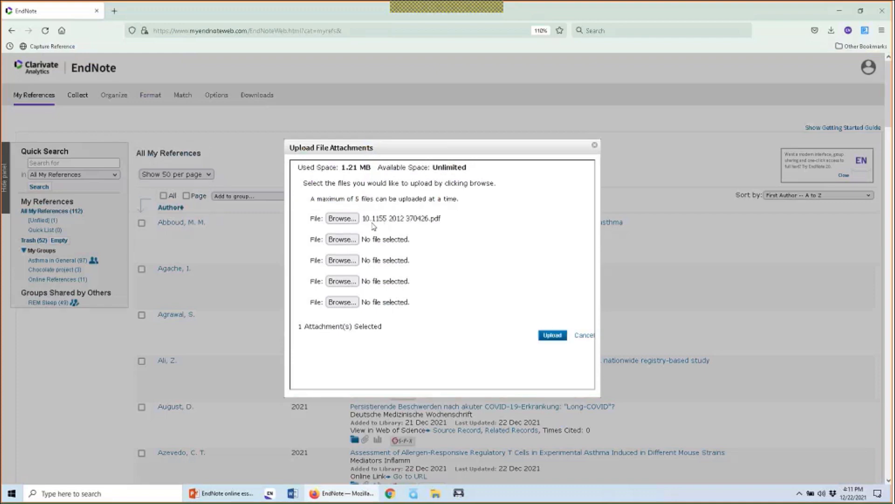
{"action": "left_click", "coordinate": [552, 335]}
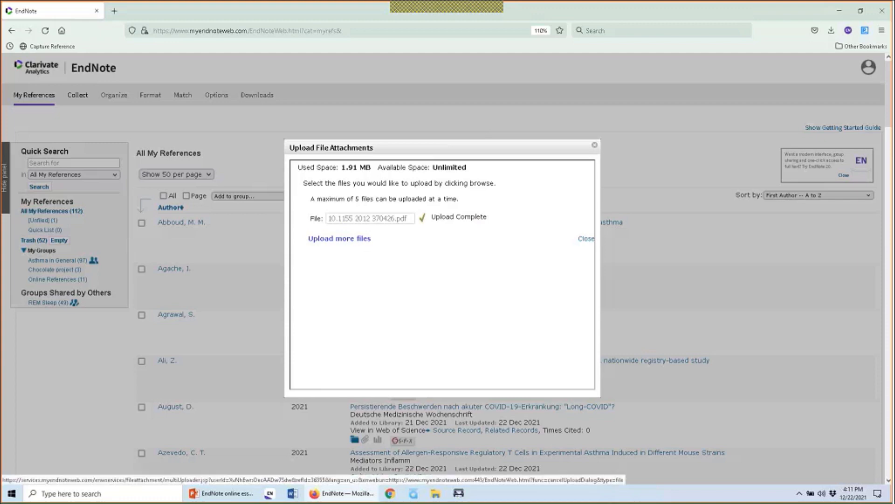
{"action": "left_click", "coordinate": [586, 239]}
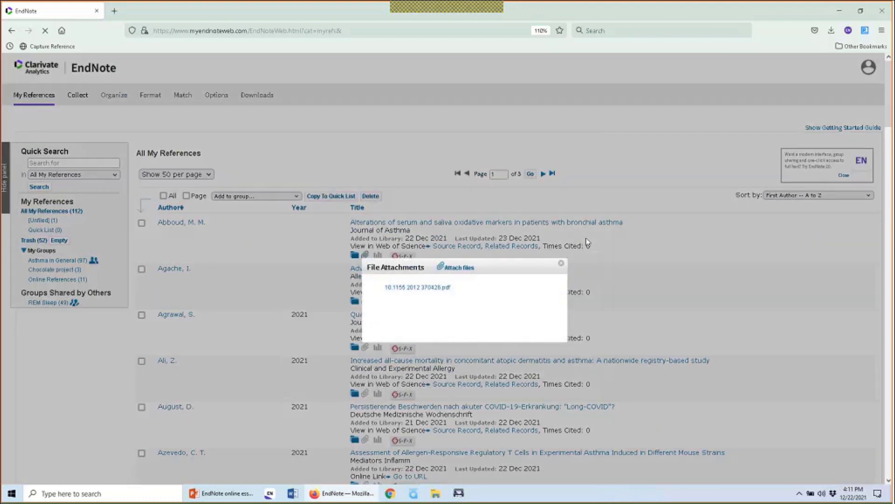
{"action": "left_click", "coordinate": [562, 263]}
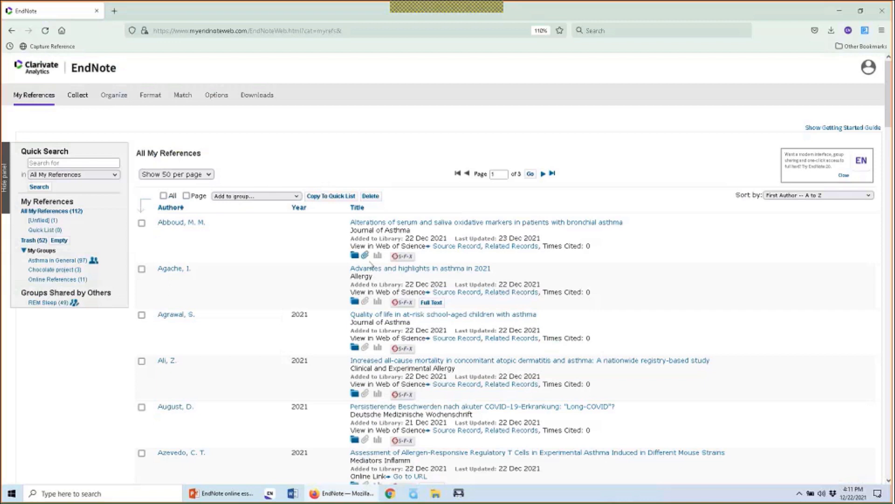
{"action": "left_click", "coordinate": [366, 255]}
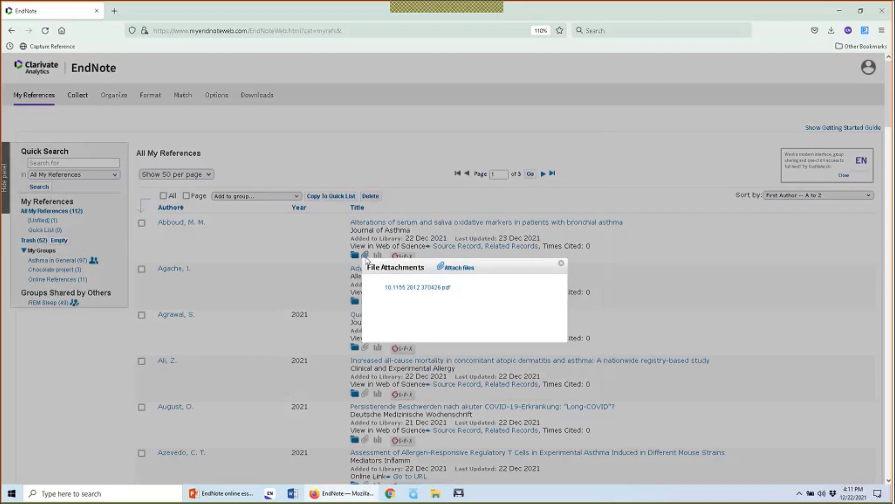
{"action": "left_click", "coordinate": [400, 288]}
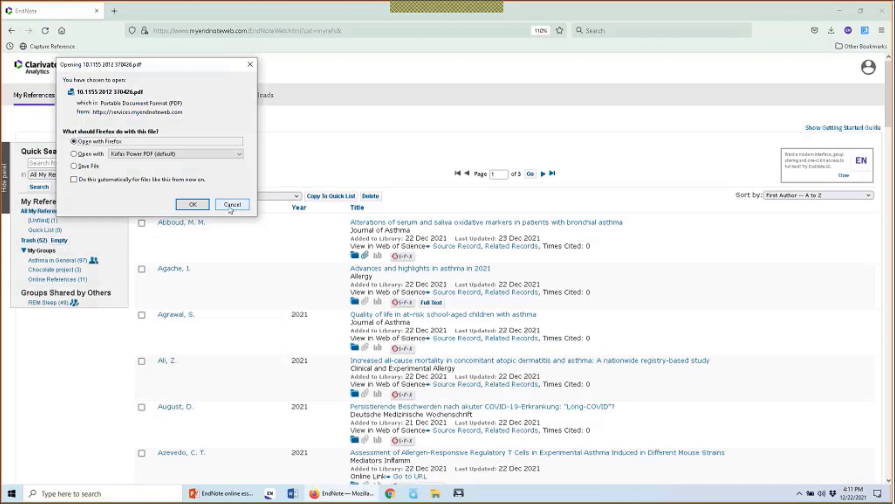
{"action": "left_click", "coordinate": [231, 206]}
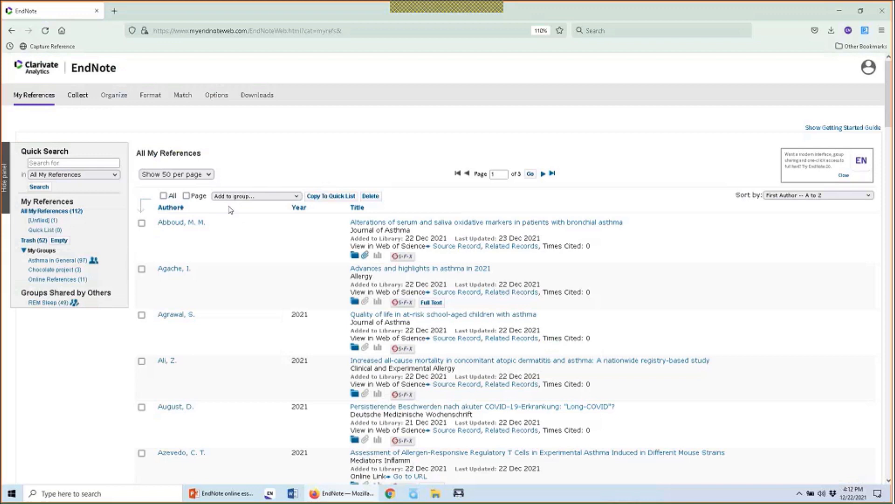
Open the Abboud record and attach My Presentation Deck.pptx as a second file
{"action": "left_click", "coordinate": [417, 229]}
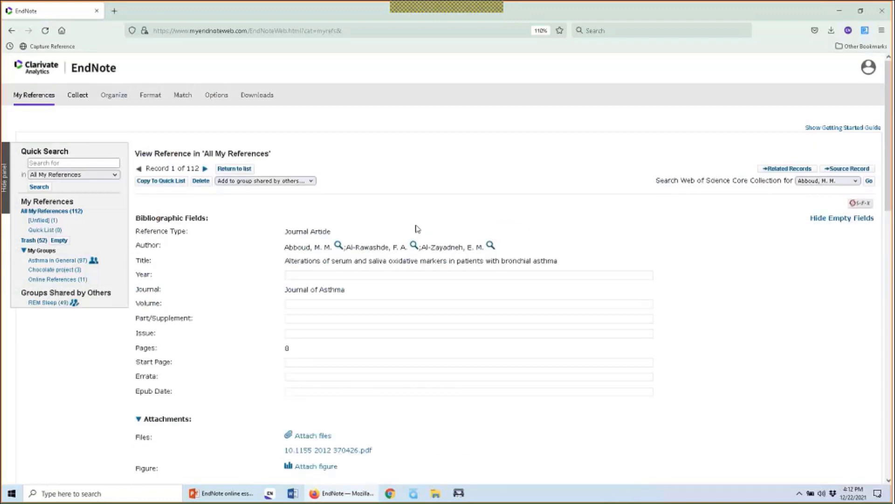
{"action": "scroll", "coordinate": [417, 229], "scroll_direction": "down", "scroll_amount": 7}
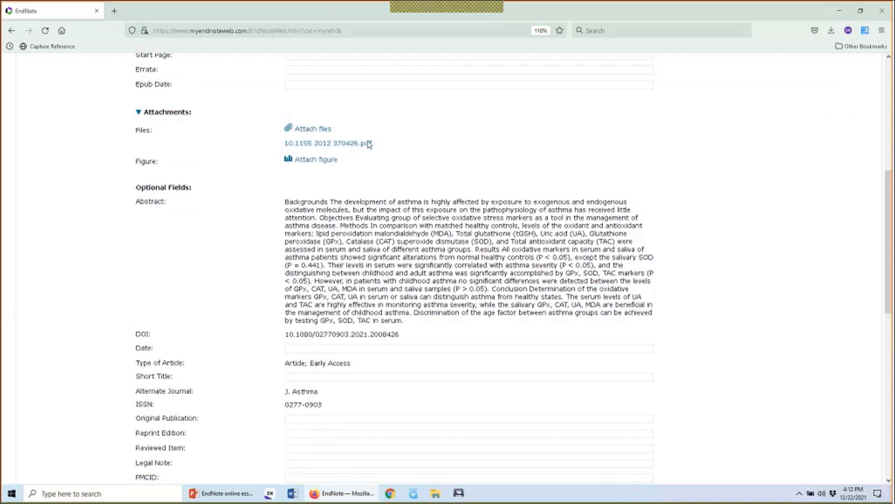
{"action": "mouse_move", "coordinate": [386, 148]}
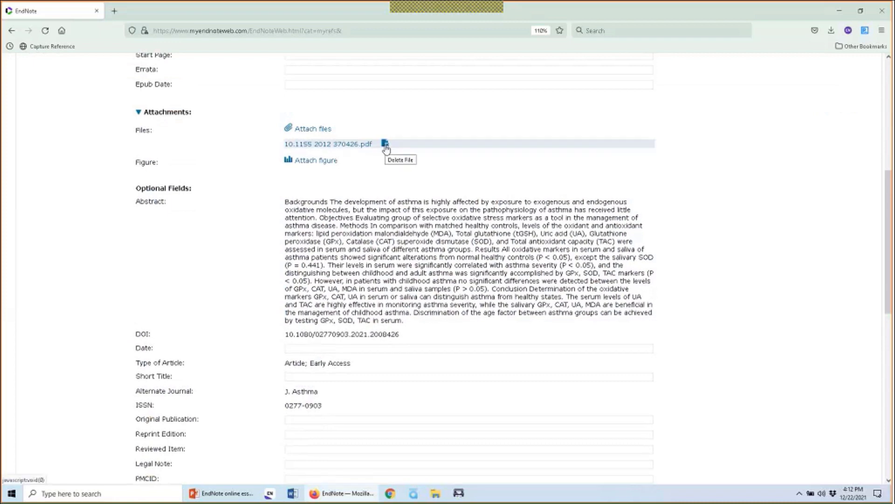
{"action": "left_click", "coordinate": [320, 131]}
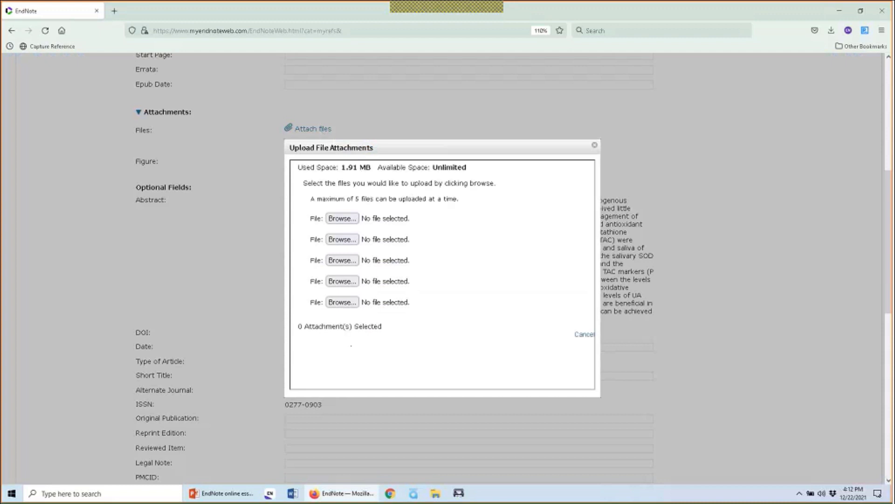
{"action": "left_click", "coordinate": [342, 218]}
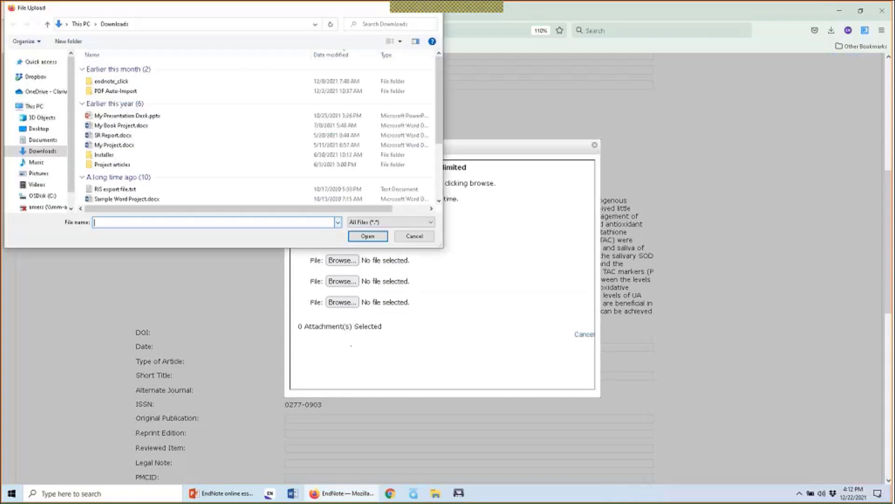
{"action": "left_click", "coordinate": [200, 118]}
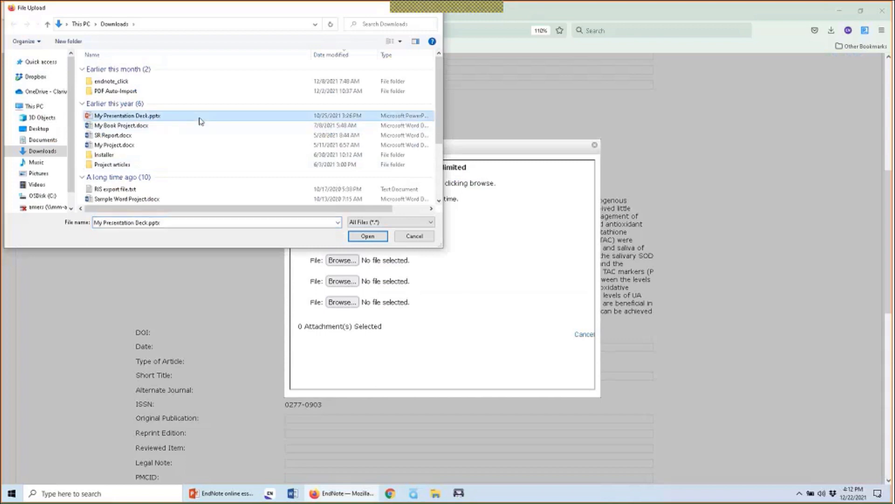
{"action": "left_click", "coordinate": [367, 237]}
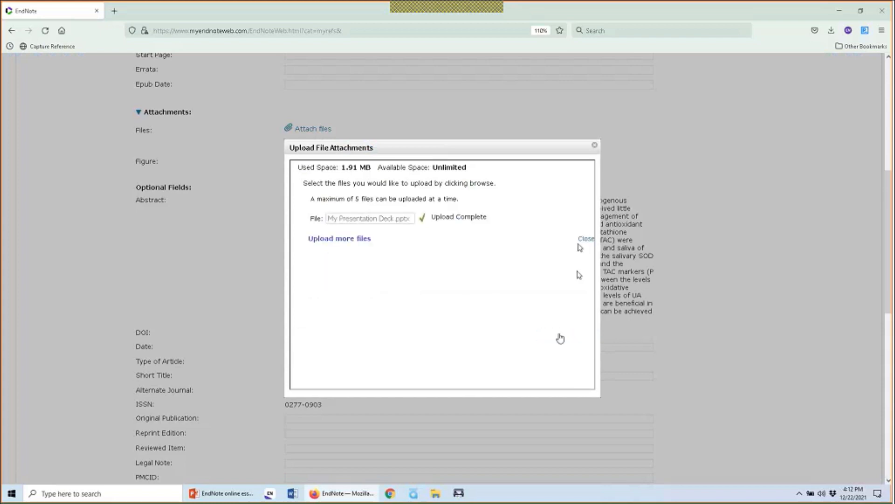
{"action": "left_click", "coordinate": [579, 242]}
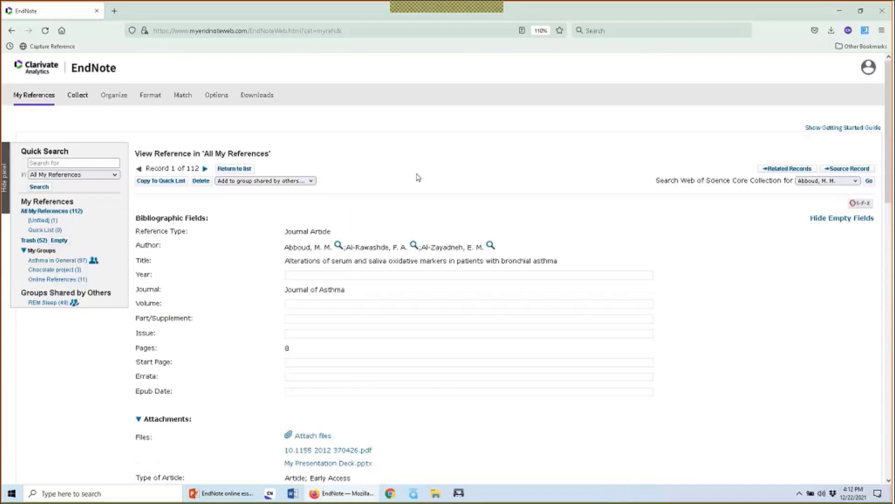
Return to the All My References list of 112 references sorted by first author
{"action": "left_click", "coordinate": [41, 100]}
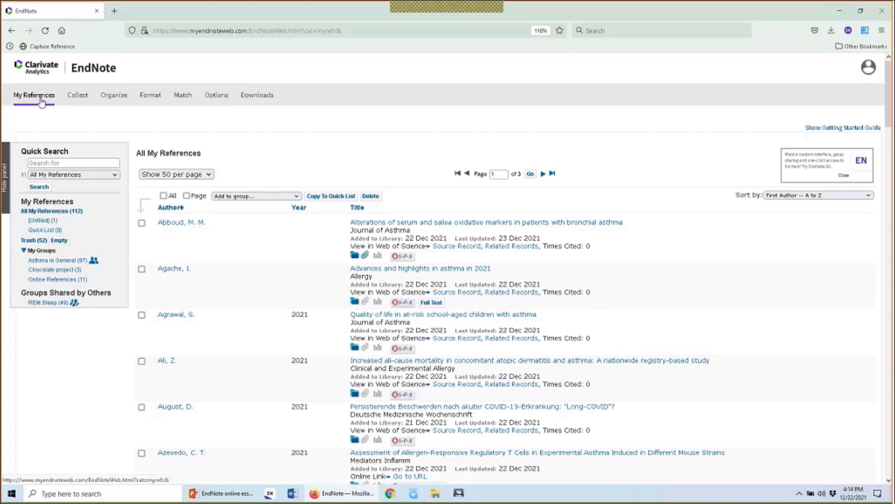
Open Manage Attachments from Organize, keeping the five files sorted by size, largest first
{"action": "mouse_move", "coordinate": [106, 92]}
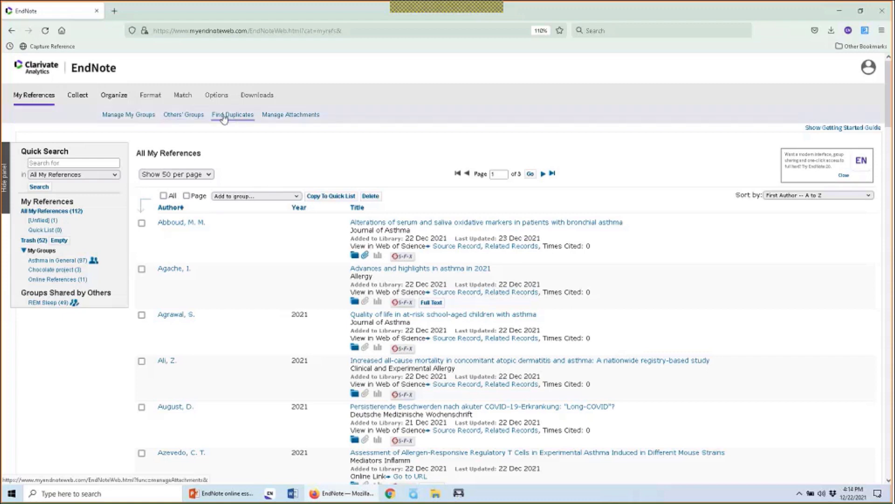
{"action": "left_click", "coordinate": [273, 117]}
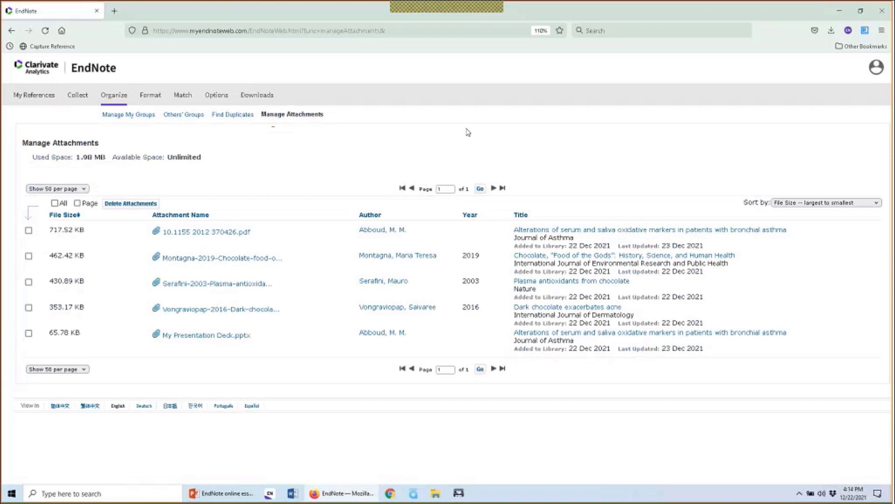
{"action": "left_click", "coordinate": [792, 205]}
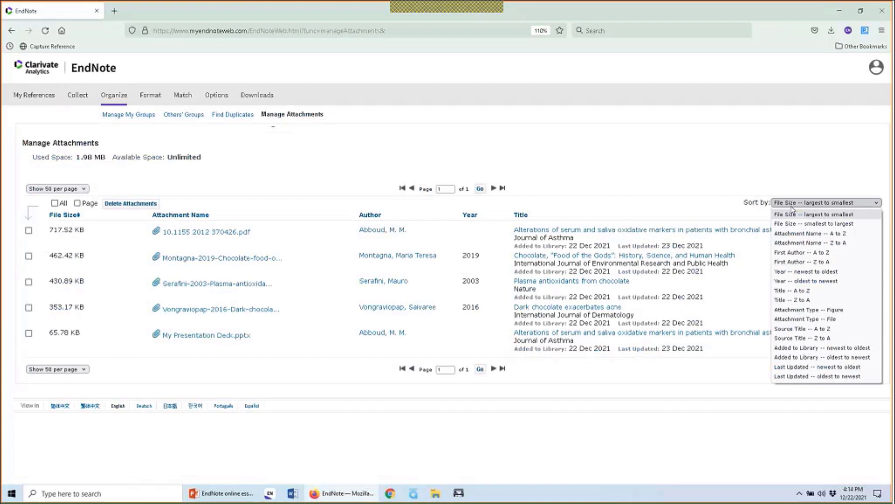
{"action": "left_click", "coordinate": [792, 209]}
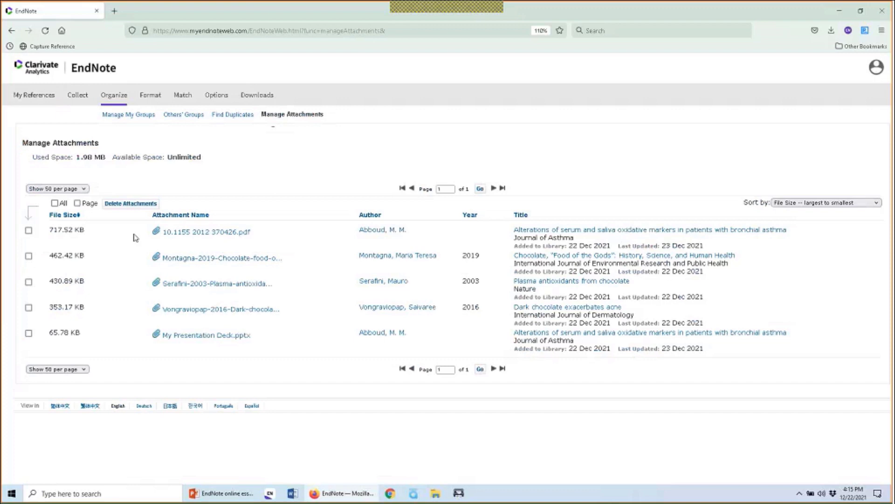
Save the attached 10.1155 2012 370426.pdf file instead of opening it
{"action": "left_click", "coordinate": [189, 233]}
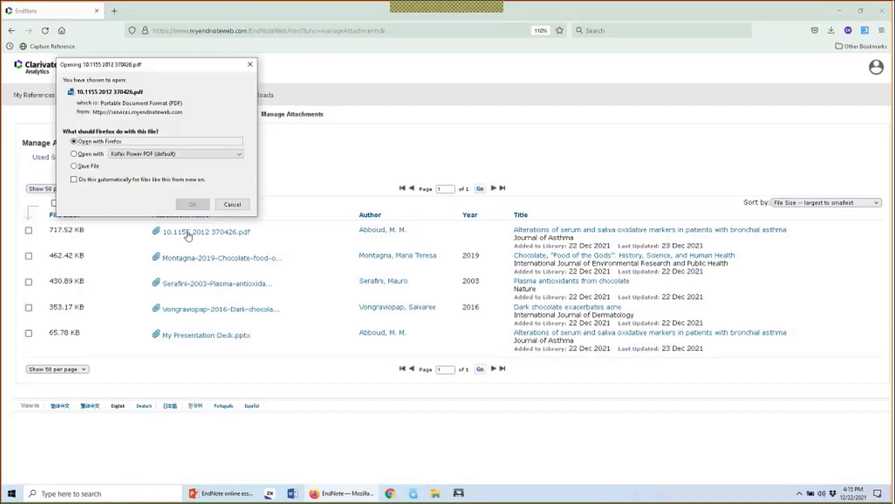
{"action": "left_click", "coordinate": [73, 166]}
{"action": "left_click", "coordinate": [186, 205]}
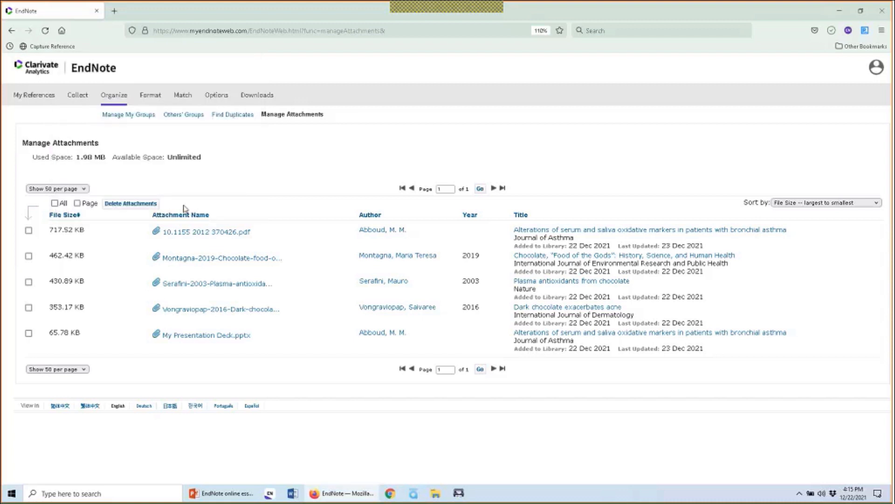
Delete the 717.52 KB 10.1155 2012 370426.pdf attachment permanently
{"action": "left_click", "coordinate": [29, 231]}
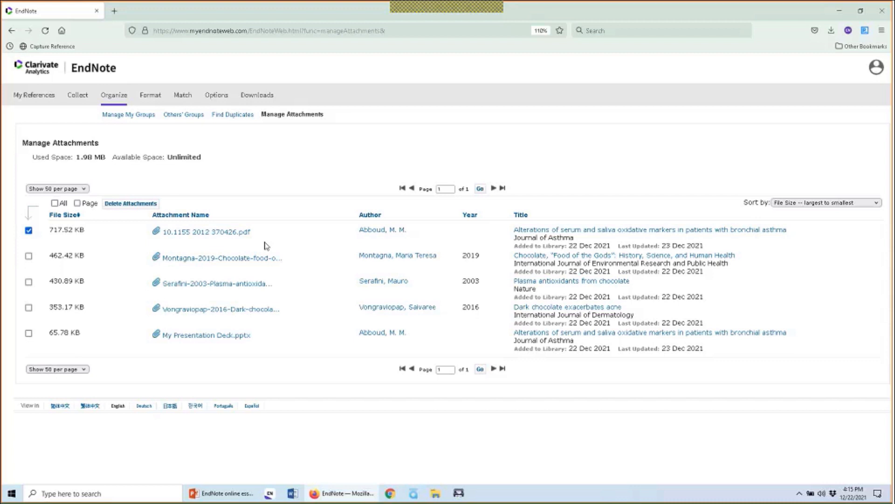
{"action": "left_click", "coordinate": [131, 204]}
{"action": "left_click", "coordinate": [488, 295]}
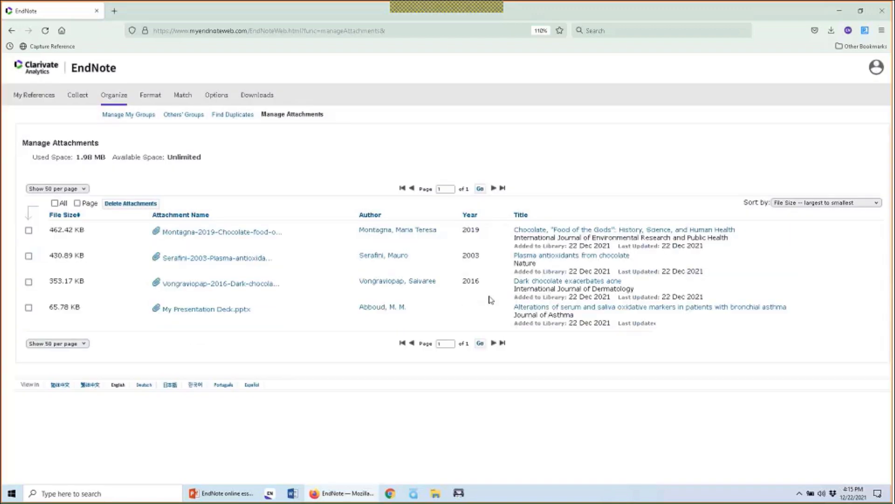
Go back to My References, then show the Downloads page with Cite While You Write installers
{"action": "left_click", "coordinate": [38, 95]}
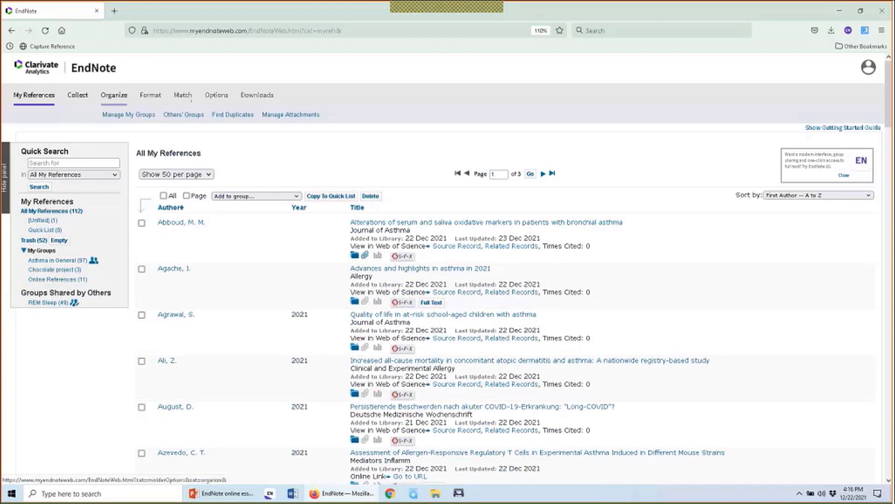
{"action": "left_click", "coordinate": [253, 96]}
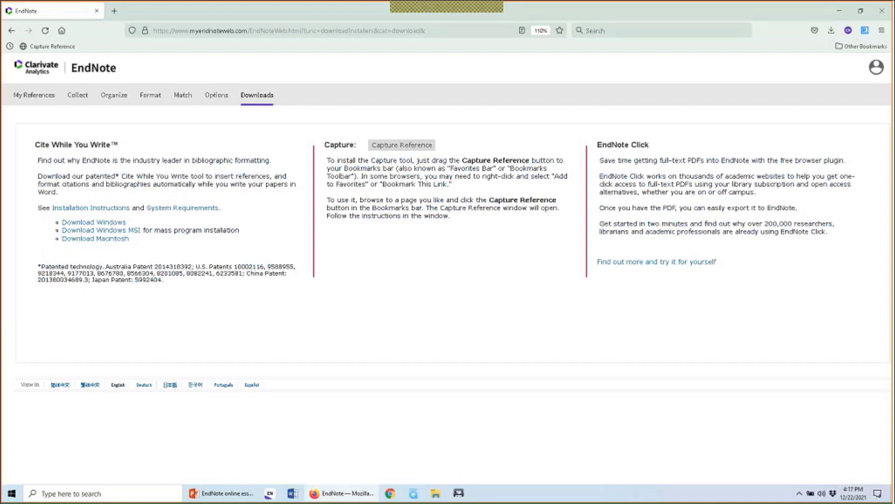
Hide the browser to show the Windows desktop with My Research Project.docx
{"action": "key", "text": "super+d"}
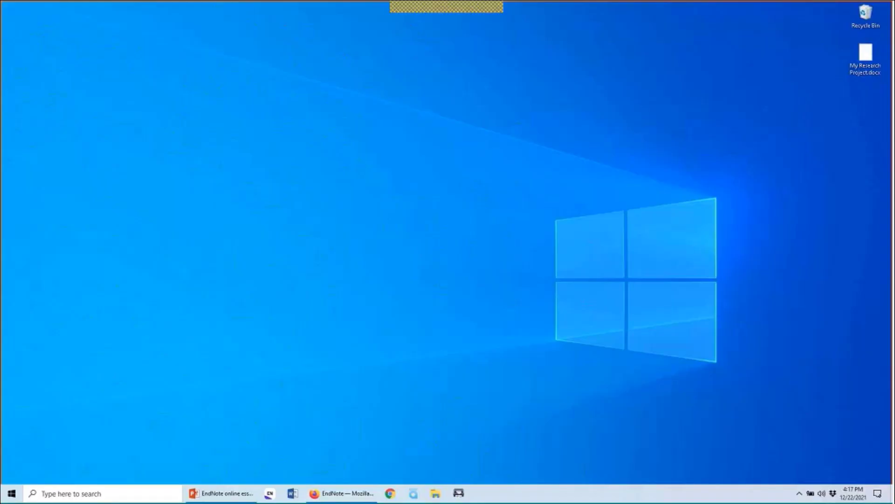
Open My Research Project.docx from the desktop in Word
{"action": "double_click", "coordinate": [866, 58]}
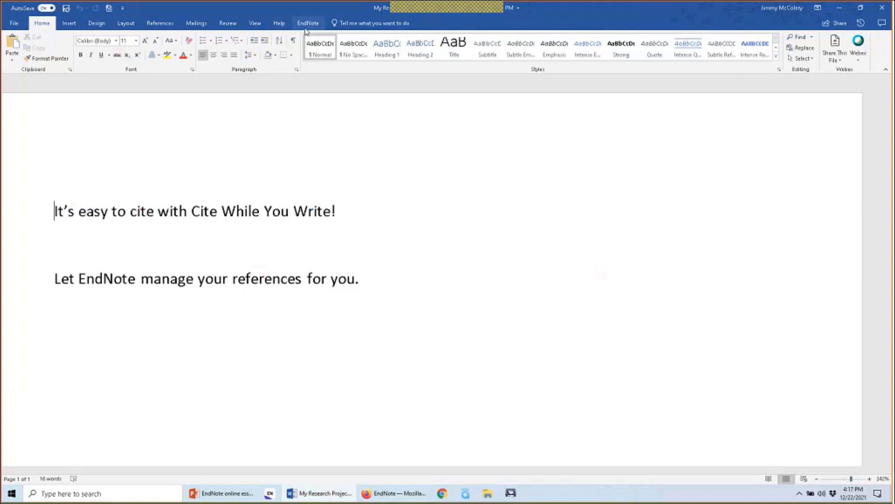
From the EndNote tab, enter the account e-mail and password in the EndNote Login dialog
{"action": "left_click", "coordinate": [305, 28]}
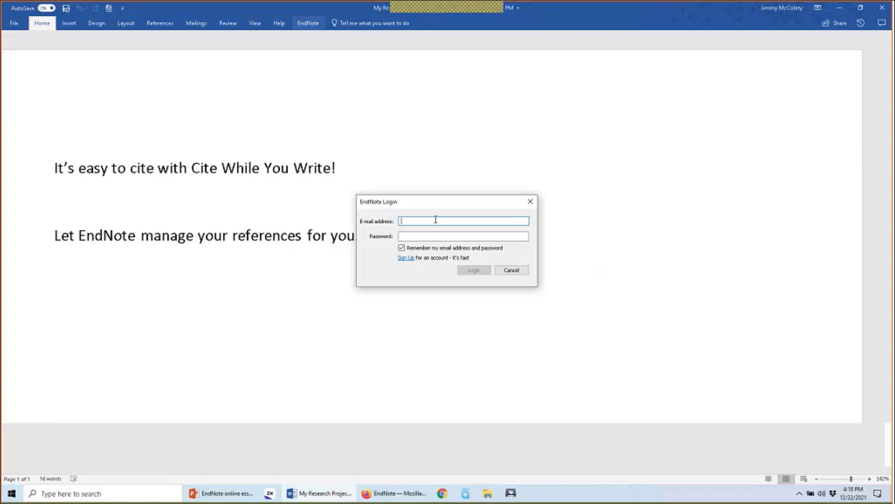
{"action": "type", "text": "6"}
{"action": "key", "text": "BackSpace"}
{"action": "key", "text": "Tab"}
{"action": "type", "text": "***"}
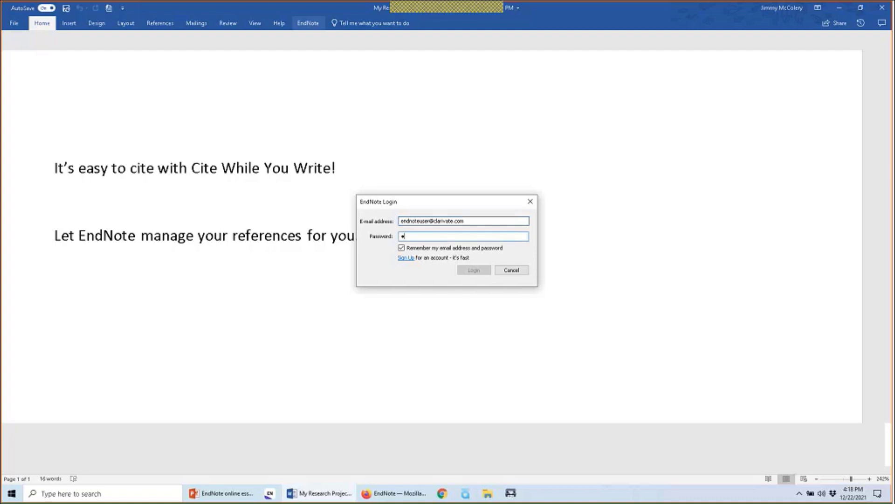
{"action": "type", "text": "*****"}
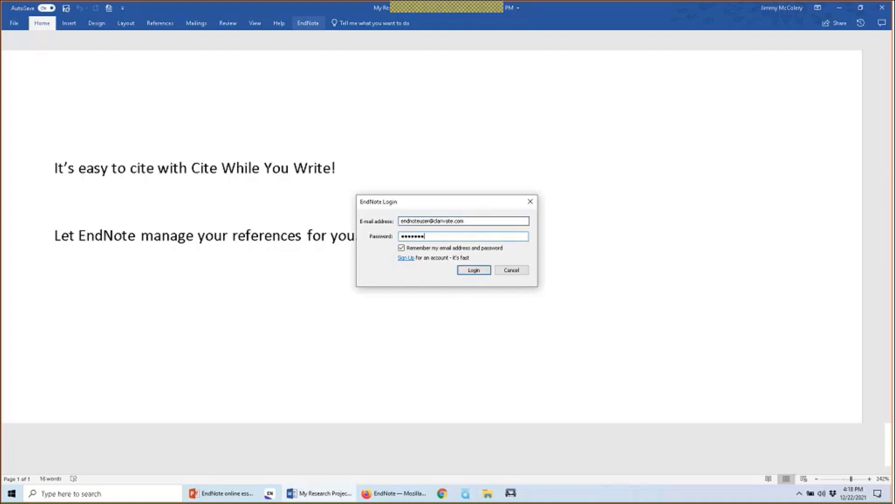
{"action": "type", "text": "****"}
Sign in, then set the Cite While You Write application preference to desktop EndNote
{"action": "left_click", "coordinate": [462, 270]}
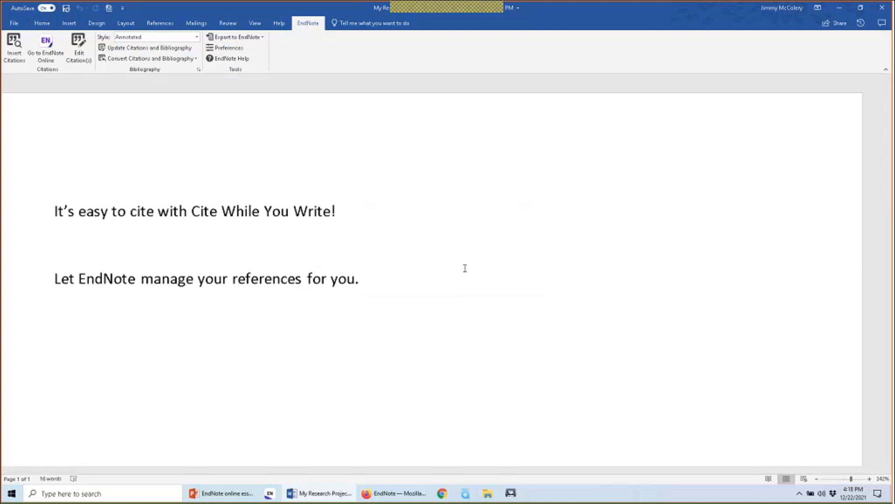
{"action": "left_click", "coordinate": [228, 48]}
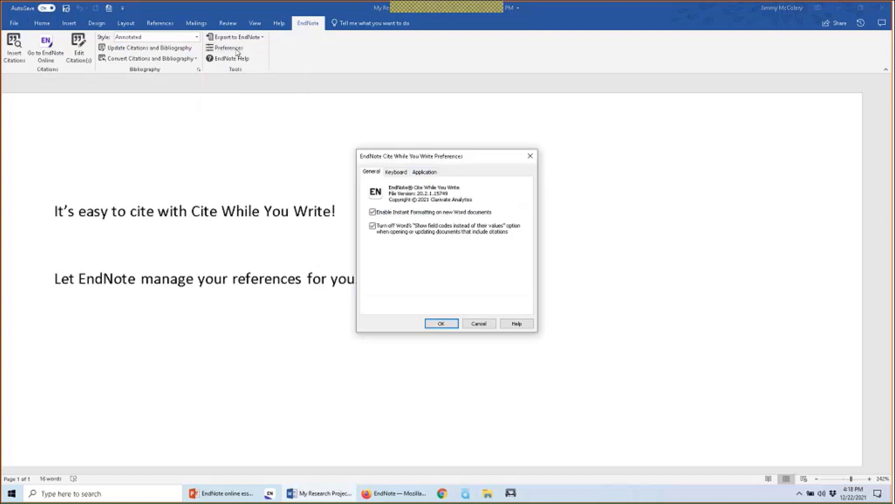
{"action": "left_click", "coordinate": [438, 174]}
{"action": "left_click", "coordinate": [483, 205]}
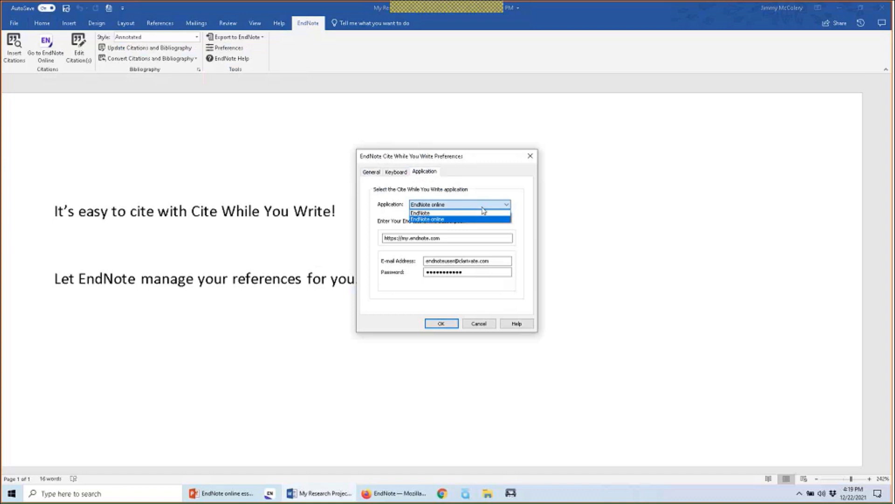
{"action": "left_click", "coordinate": [495, 185]}
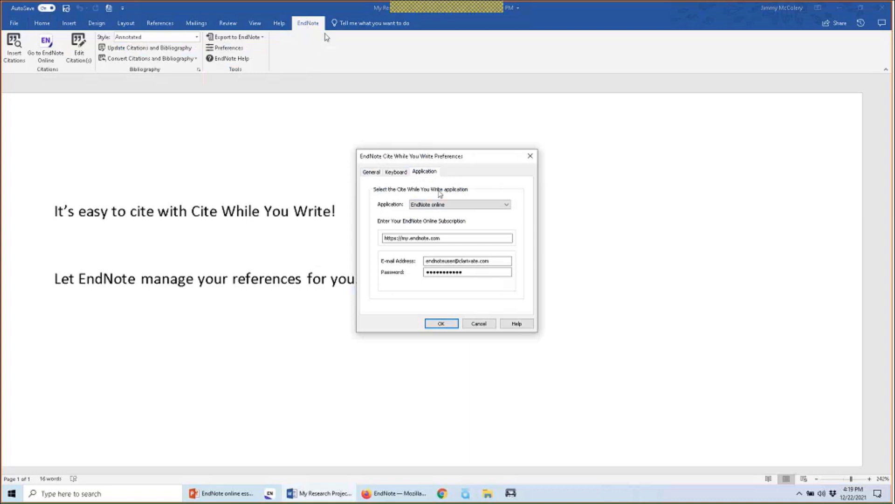
{"action": "left_click", "coordinate": [461, 206]}
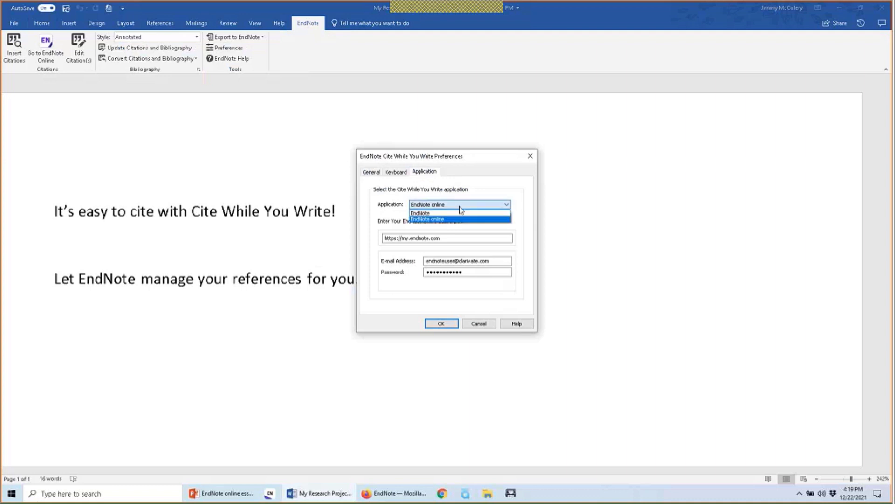
{"action": "left_click", "coordinate": [464, 215]}
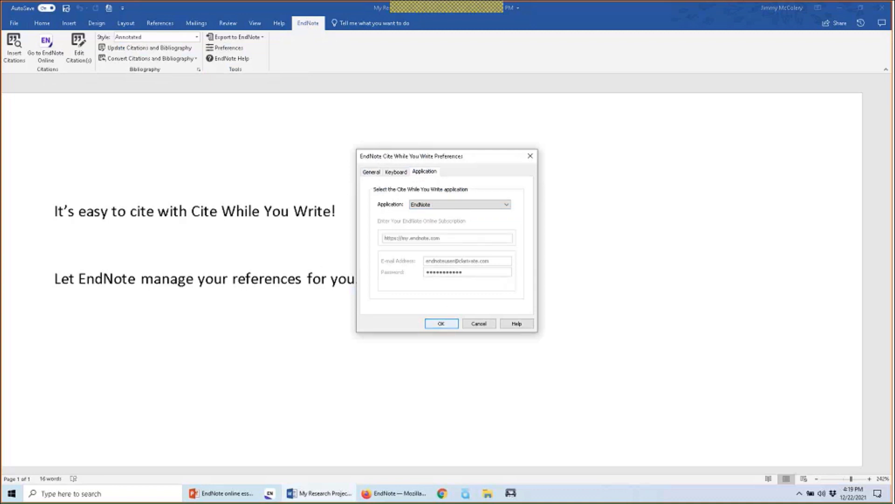
Apply desktop EndNote 20, switch the application back to EndNote online, and place the cursor after sentence one
{"action": "left_click", "coordinate": [441, 323]}
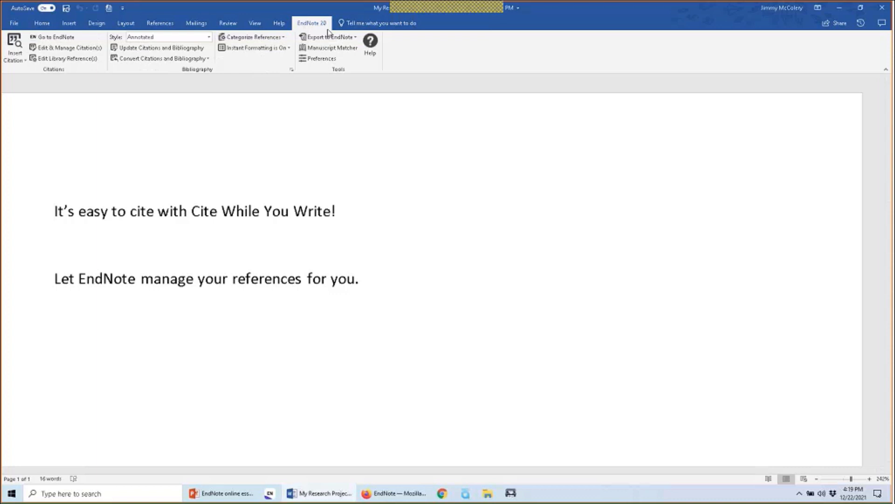
{"action": "left_click", "coordinate": [322, 58]}
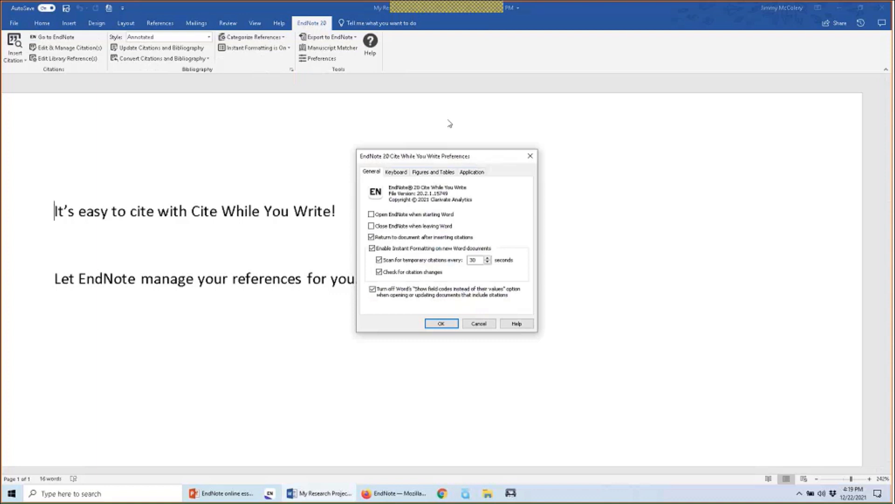
{"action": "left_click", "coordinate": [472, 172]}
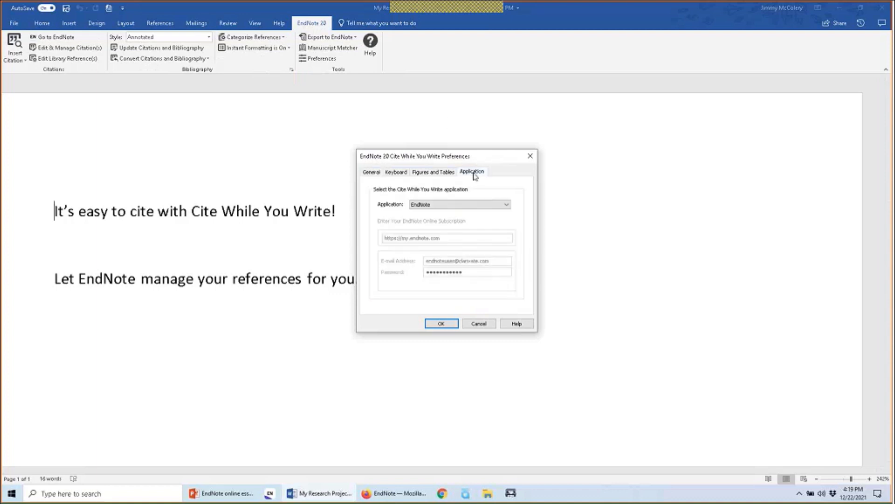
{"action": "left_click", "coordinate": [478, 205]}
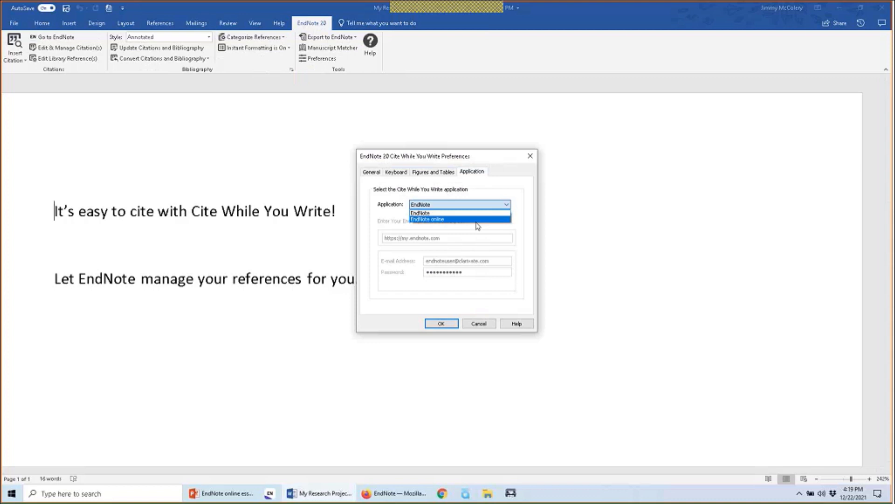
{"action": "left_click", "coordinate": [478, 219]}
{"action": "left_click", "coordinate": [449, 324]}
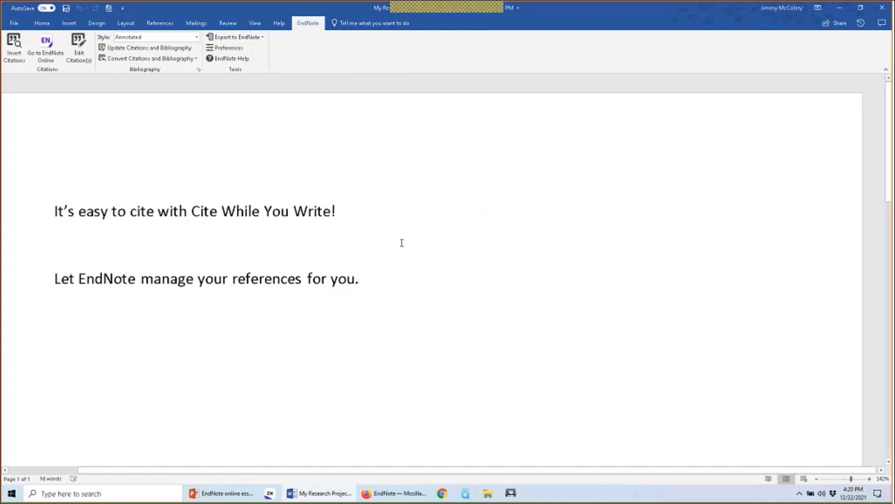
{"action": "left_click", "coordinate": [402, 209]}
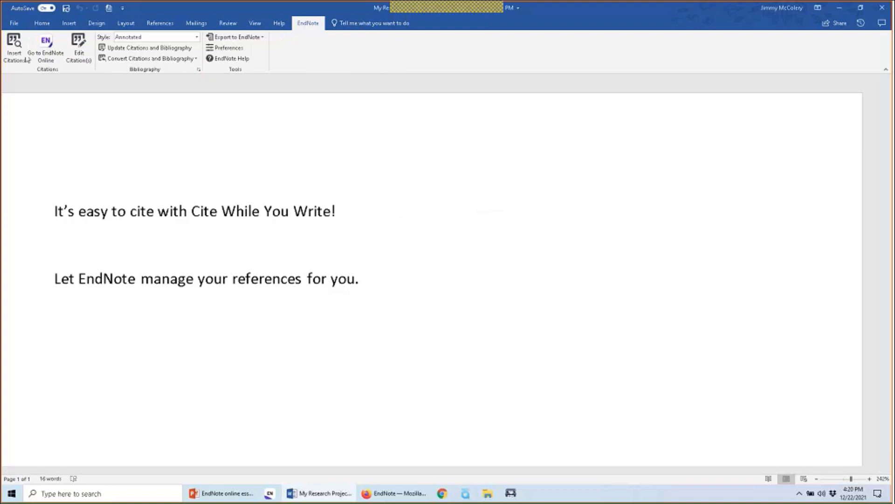
Search the EndNote library for "chocolate" from Insert Citations
{"action": "left_click", "coordinate": [14, 48]}
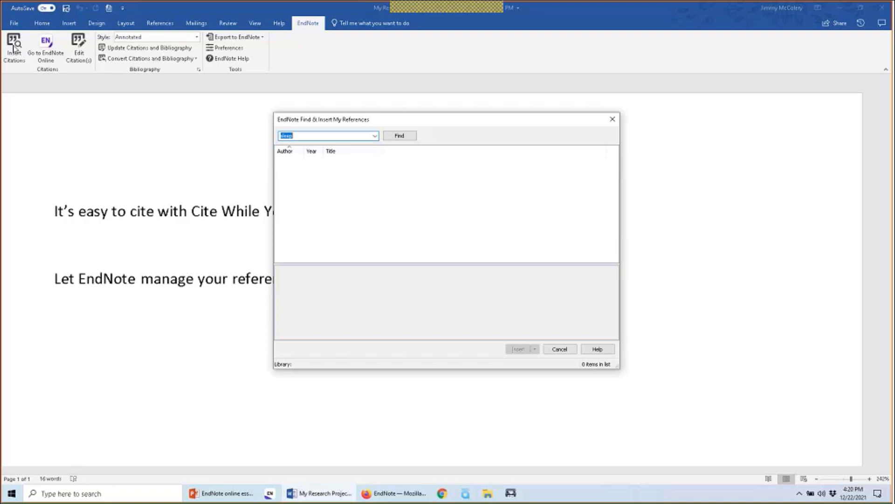
{"action": "key", "text": "Return"}
{"action": "key", "text": "BackSpace"}
{"action": "type", "text": "chocolate"}
{"action": "left_click", "coordinate": [395, 138]}
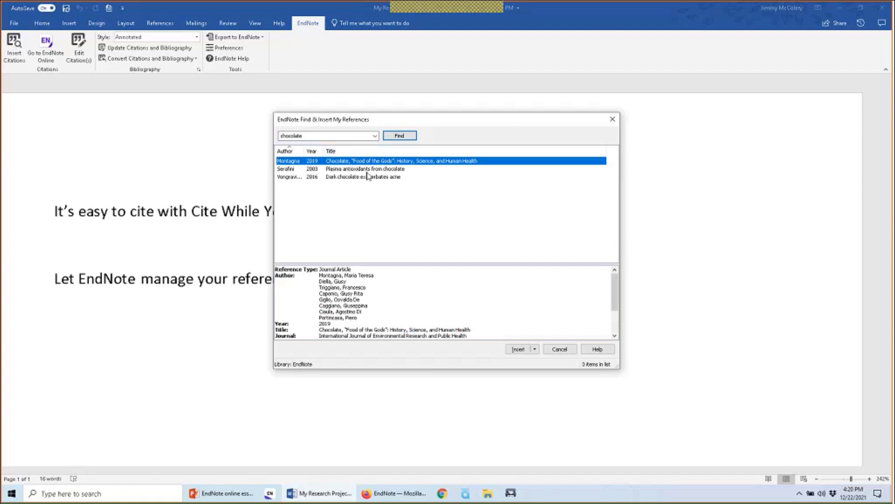
Select Serafini's 2003 "Plasma antioxidants from chocolate" among the three results
{"action": "key", "text": "Down"}
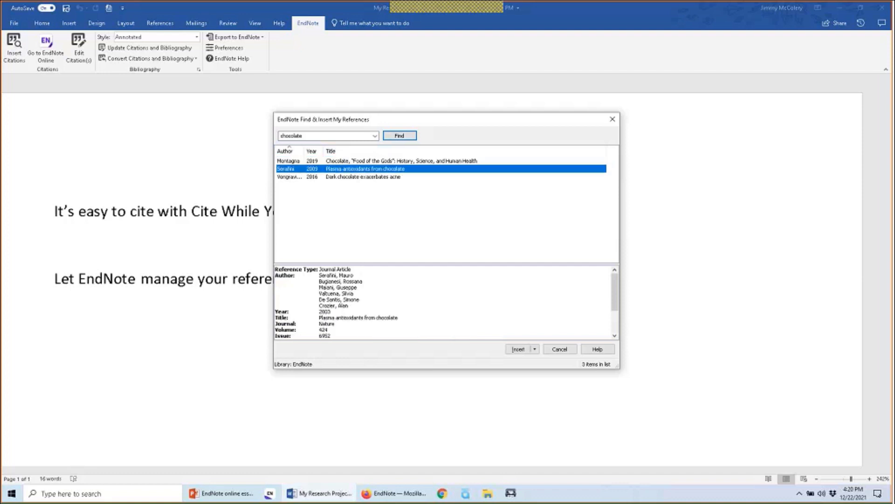
{"action": "left_click", "coordinate": [292, 161]}
{"action": "left_click", "coordinate": [292, 169]}
{"action": "left_click_drag", "start_coordinate": [616, 294], "coordinate": [621, 328]}
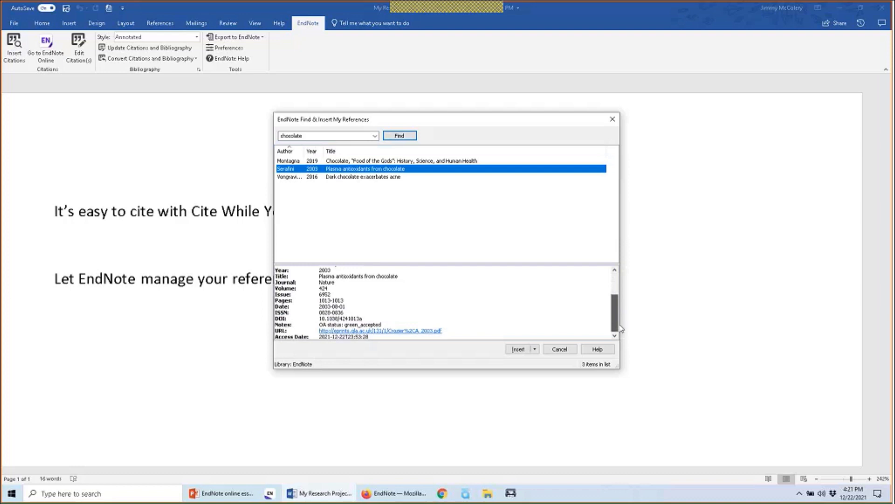
{"action": "left_click_drag", "start_coordinate": [621, 329], "coordinate": [620, 285]}
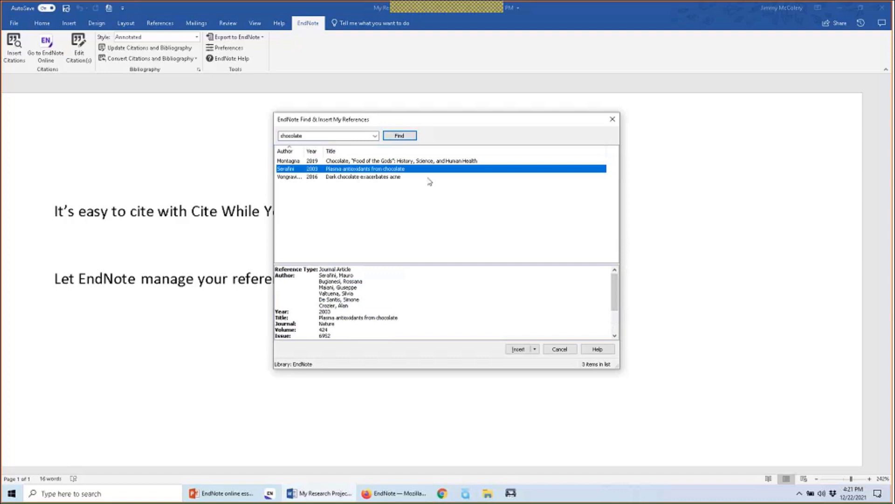
Insert the Serafini 2003 chocolate reference after the first sentence, then put the cursor after the second sentence
{"action": "left_click", "coordinate": [517, 349]}
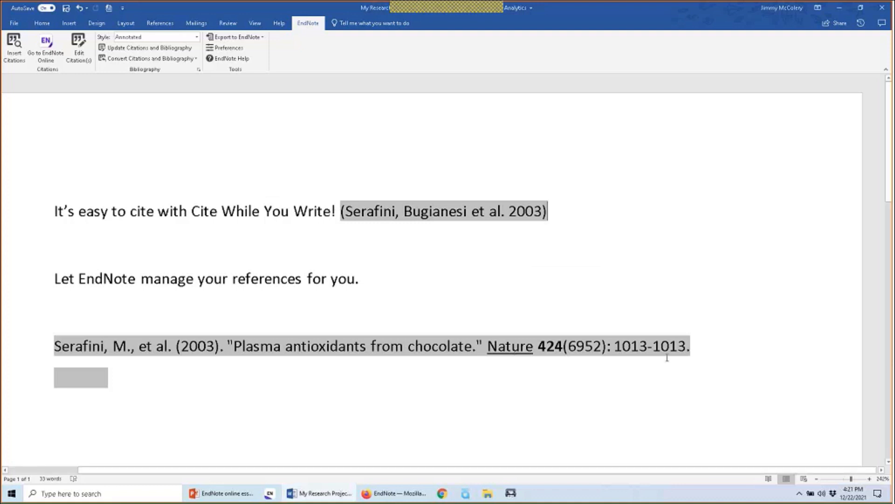
{"action": "left_click", "coordinate": [374, 211]}
{"action": "left_click", "coordinate": [711, 292]}
Show the Serafini citation's full ADDIN EN.CITE field code with Alt+F9 and scroll through it
{"action": "key", "text": "alt+F9"}
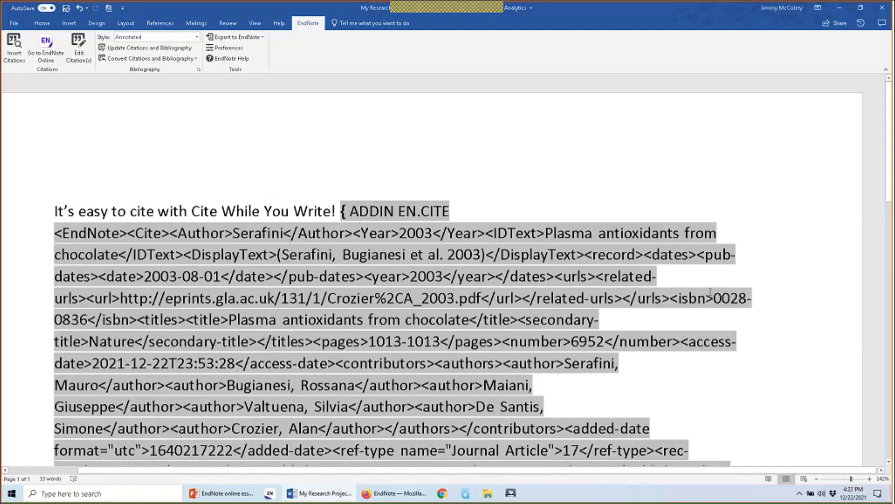
{"action": "scroll", "coordinate": [742, 373], "scroll_direction": "down", "scroll_amount": 2}
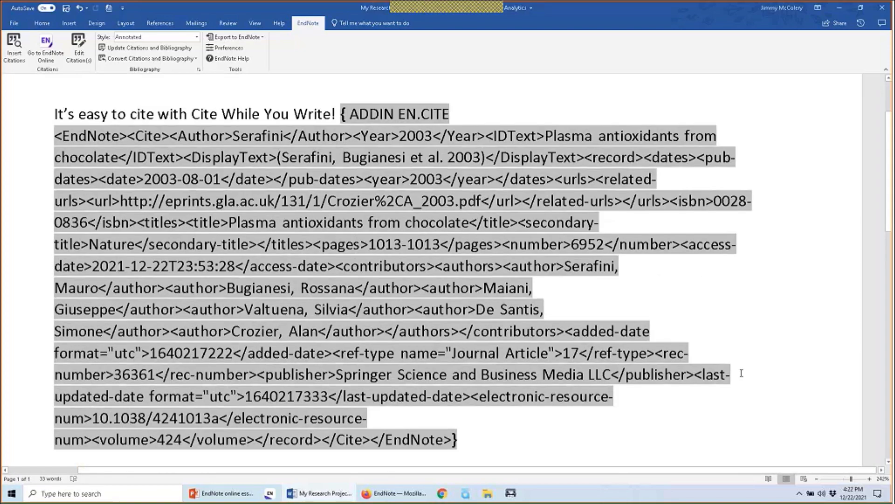
{"action": "scroll", "coordinate": [742, 373], "scroll_direction": "down", "scroll_amount": 3}
{"action": "scroll", "coordinate": [741, 374], "scroll_direction": "up", "scroll_amount": 4}
{"action": "scroll", "coordinate": [741, 373], "scroll_direction": "down", "scroll_amount": 1}
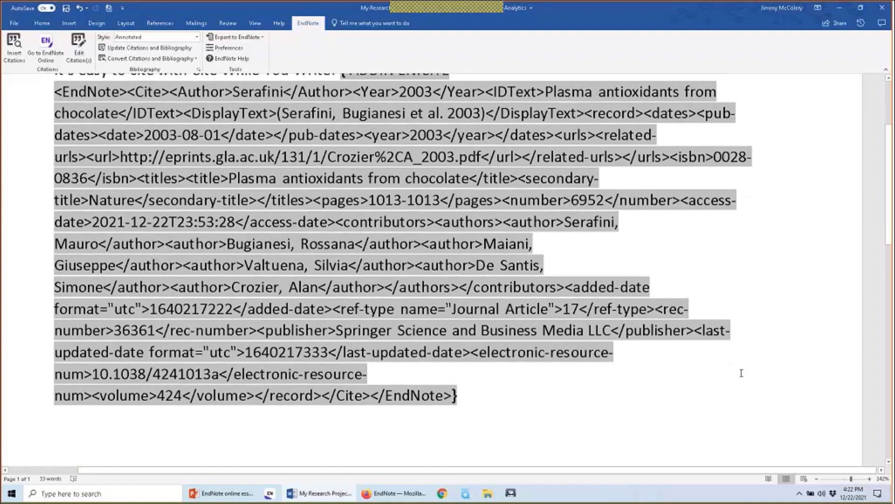
{"action": "scroll", "coordinate": [742, 373], "scroll_direction": "up", "scroll_amount": 1}
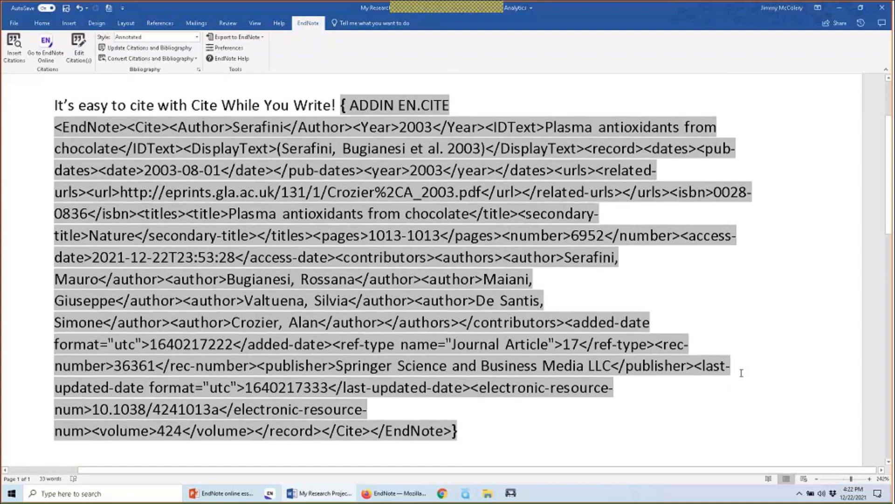
{"action": "scroll", "coordinate": [742, 373], "scroll_direction": "down", "scroll_amount": 8}
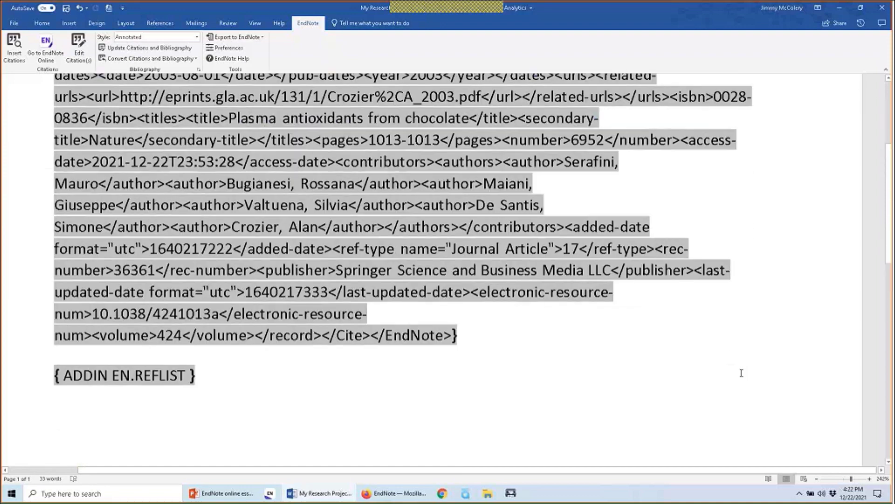
{"action": "scroll", "coordinate": [742, 373], "scroll_direction": "up", "scroll_amount": 4}
{"action": "scroll", "coordinate": [741, 373], "scroll_direction": "down", "scroll_amount": 2}
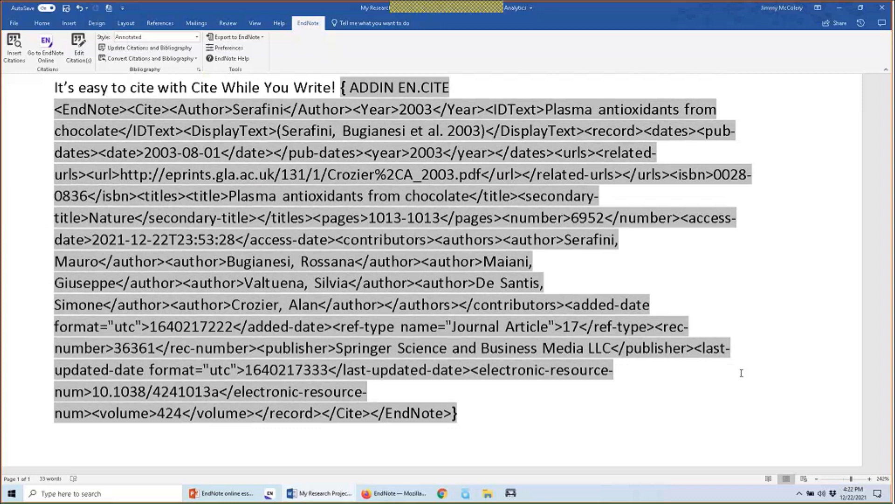
{"action": "key", "text": "alt"}
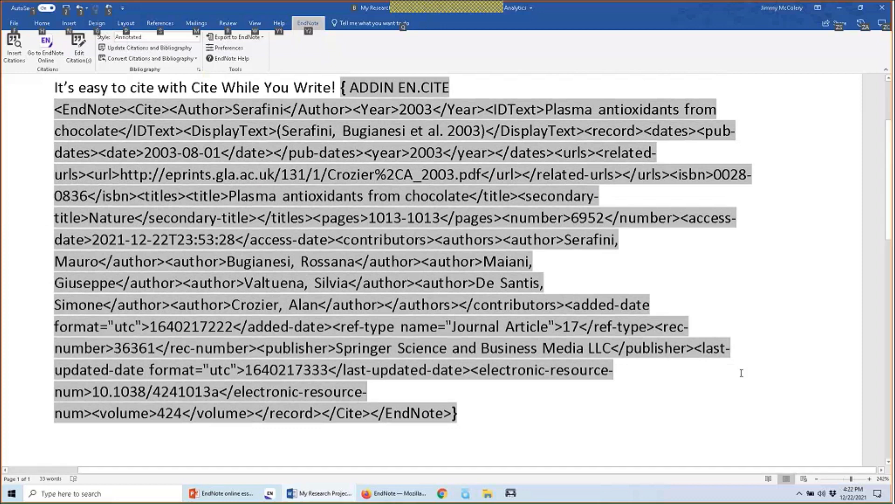
Hide field codes so the formatted (Serafini, Bugianesi et al. 2003) citation and bibliography show again
{"action": "key", "text": "alt"}
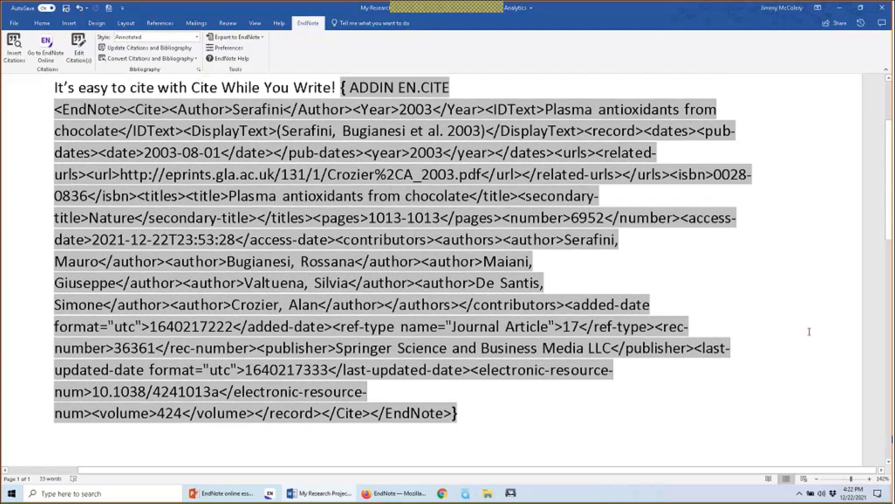
{"action": "key", "text": "alt+F9"}
{"action": "scroll", "coordinate": [810, 332], "scroll_direction": "up", "scroll_amount": 2}
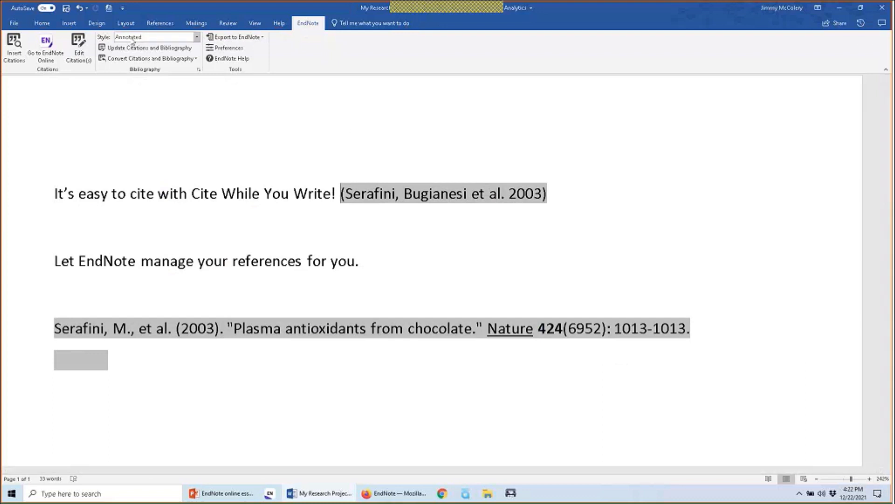
{"action": "left_click", "coordinate": [196, 38]}
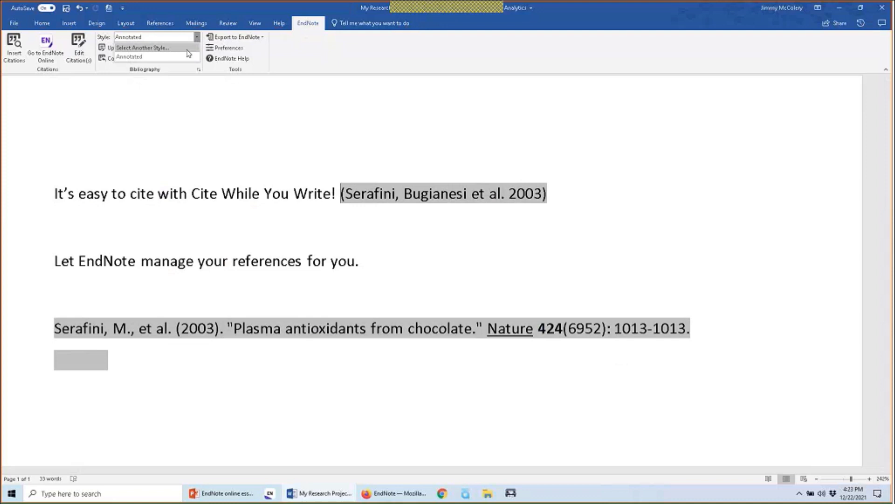
Page through the full list of available EndNote styles
{"action": "left_click", "coordinate": [186, 49]}
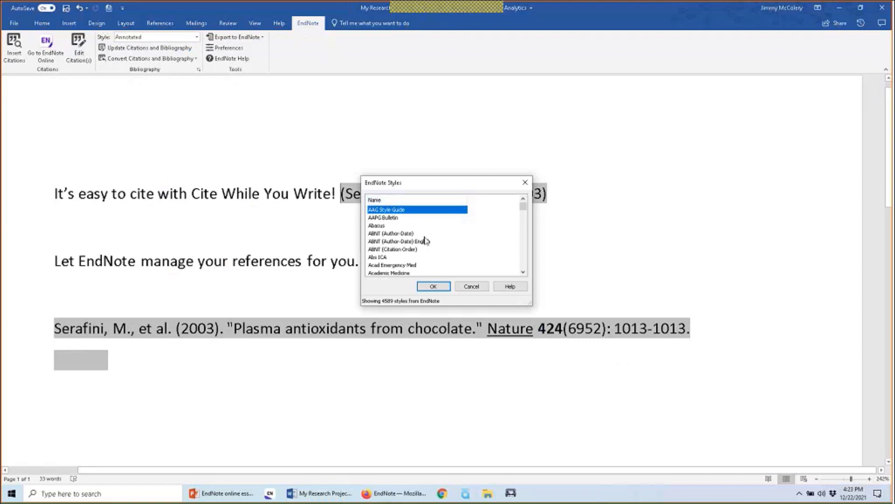
{"action": "scroll", "coordinate": [424, 242], "scroll_direction": "down", "scroll_amount": 2}
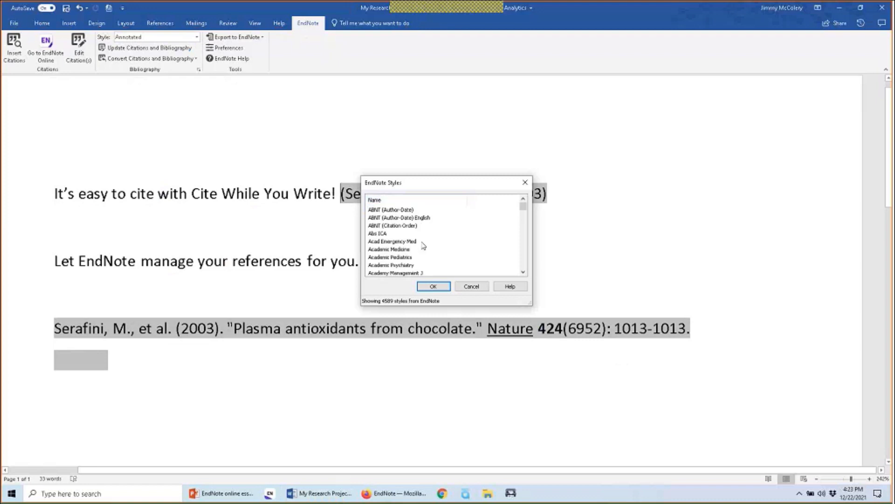
{"action": "scroll", "coordinate": [424, 245], "scroll_direction": "down", "scroll_amount": 1}
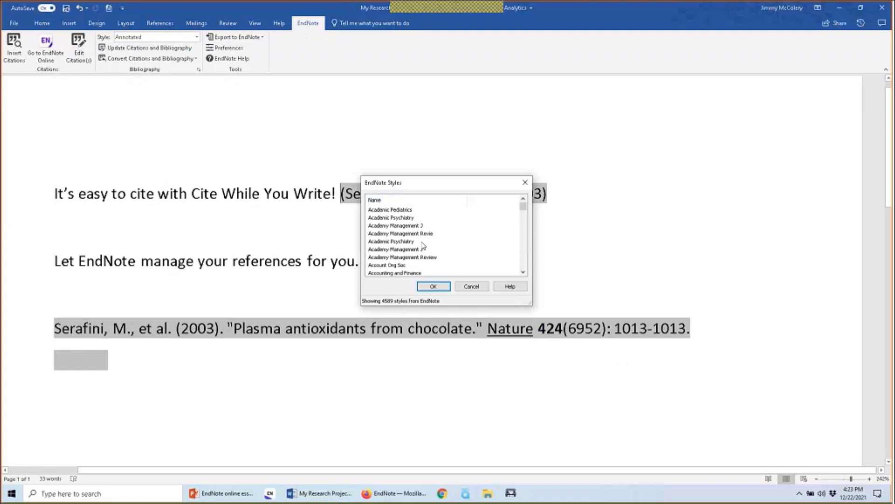
{"action": "scroll", "coordinate": [424, 246], "scroll_direction": "down", "scroll_amount": 3}
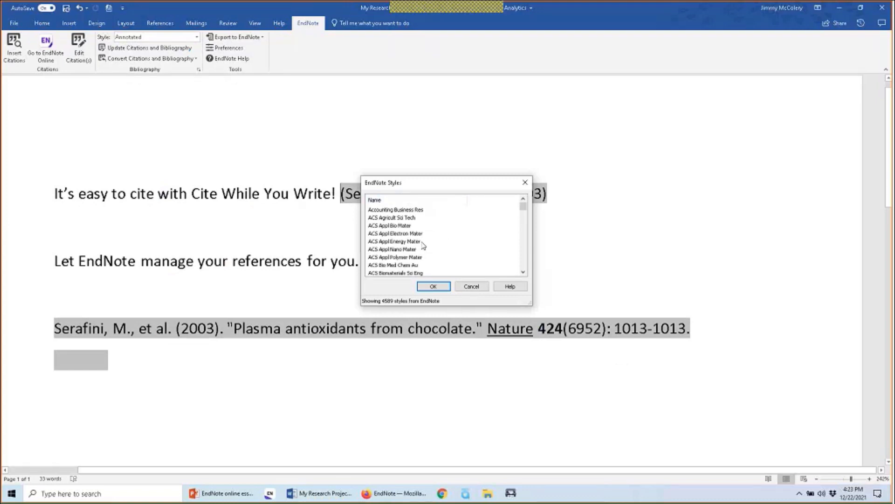
{"action": "scroll", "coordinate": [424, 246], "scroll_direction": "down", "scroll_amount": 6}
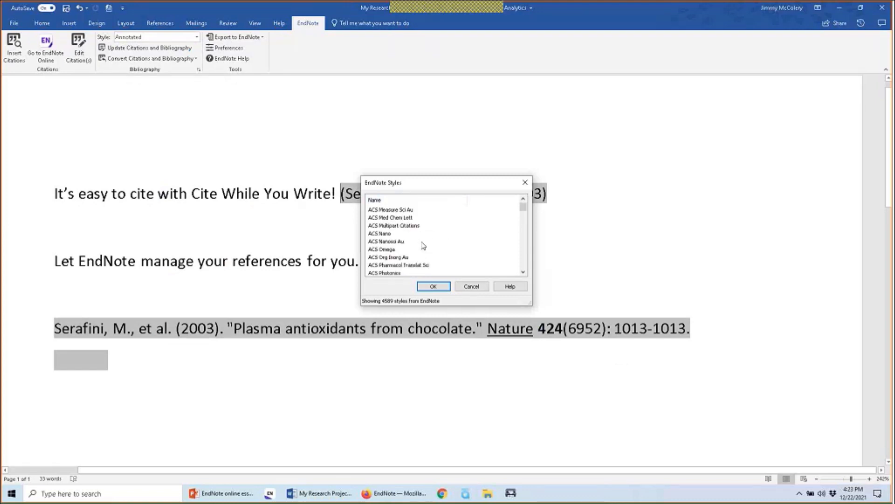
{"action": "scroll", "coordinate": [423, 246], "scroll_direction": "down", "scroll_amount": 2}
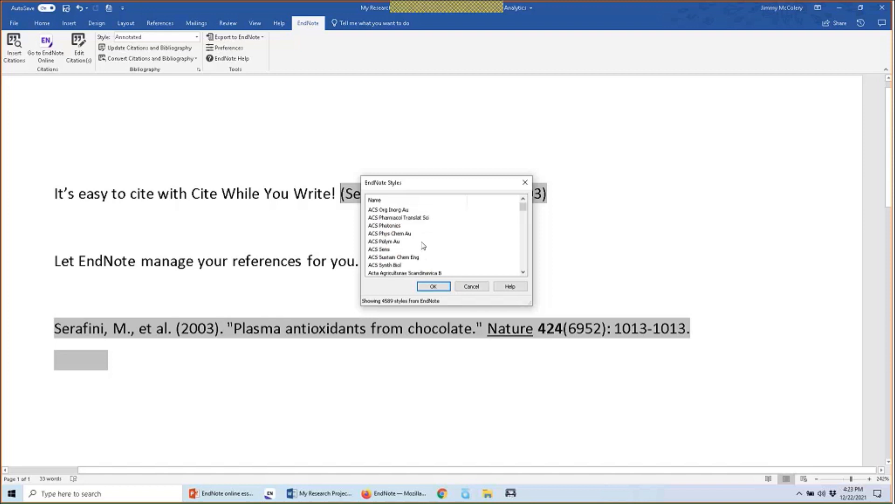
{"action": "scroll", "coordinate": [424, 246], "scroll_direction": "down", "scroll_amount": 1}
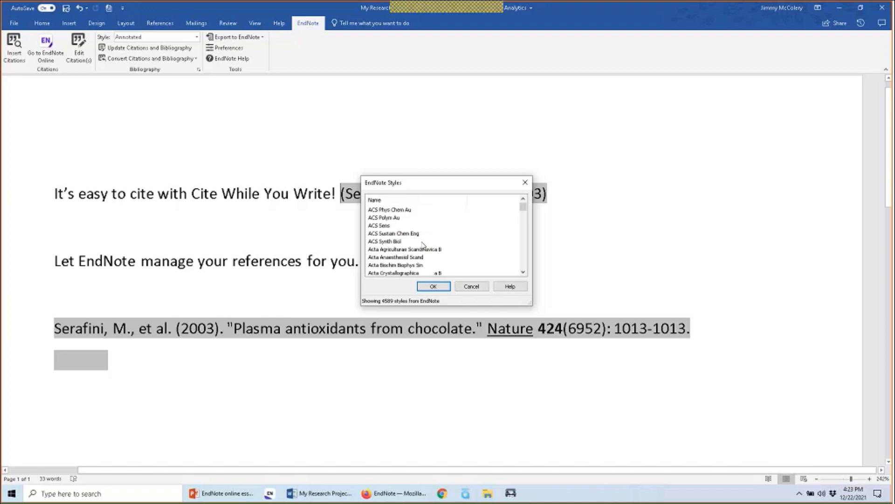
{"action": "left_click", "coordinate": [524, 252]}
{"action": "left_click", "coordinate": [524, 252]}
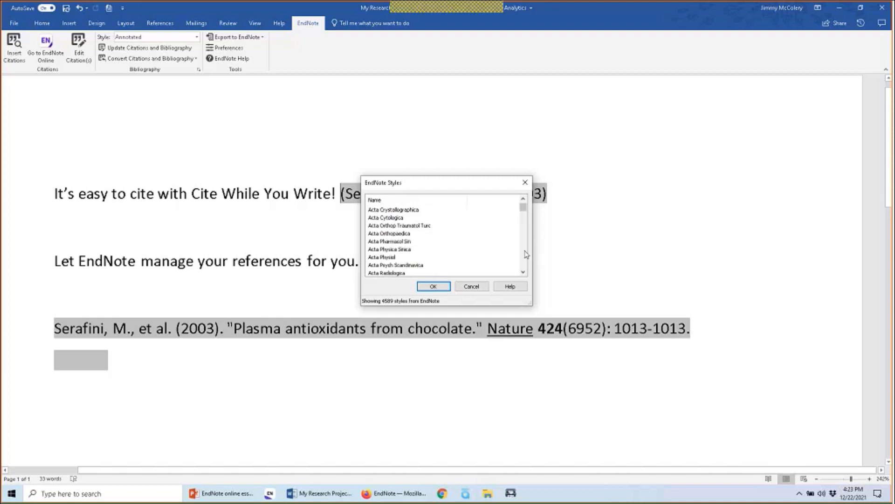
{"action": "left_click", "coordinate": [525, 252]}
{"action": "left_click", "coordinate": [526, 254]}
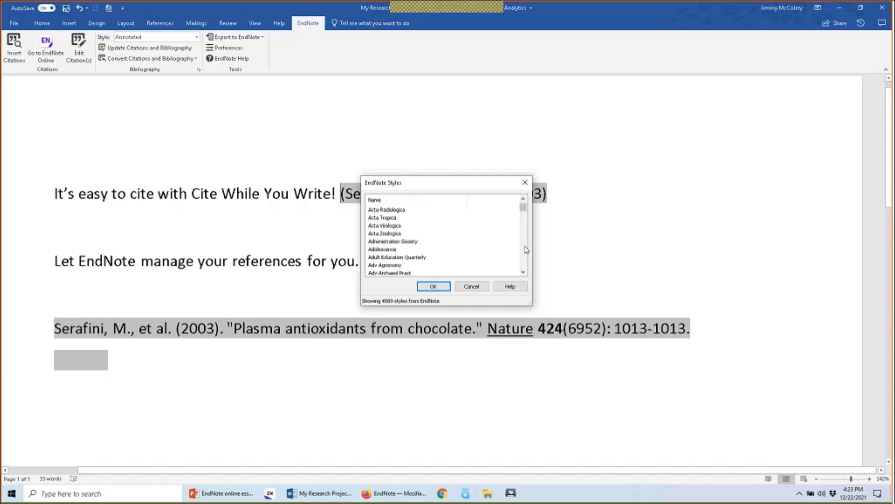
{"action": "left_click", "coordinate": [526, 252]}
{"action": "left_click", "coordinate": [526, 251]}
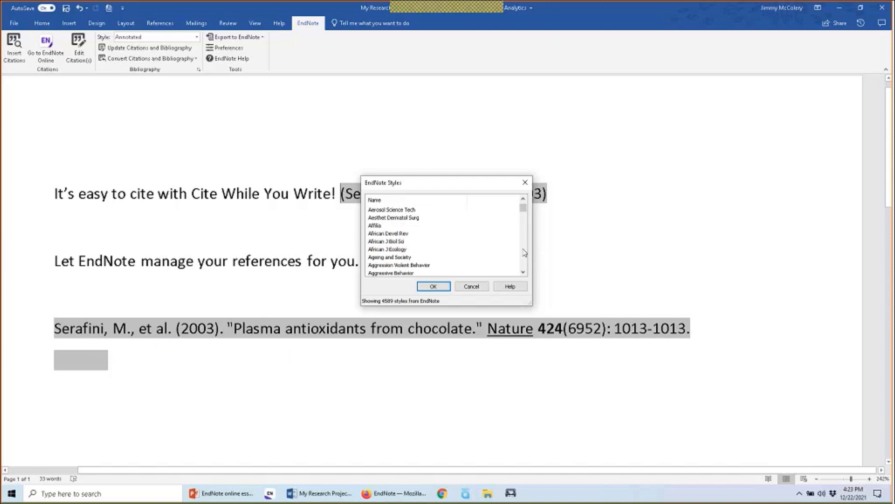
Select the Vancouver (Karolinska Institutet) style and apply it to the document
{"action": "scroll", "coordinate": [525, 251], "scroll_direction": "down", "scroll_amount": 3}
{"action": "left_click_drag", "start_coordinate": [523, 211], "coordinate": [523, 264]}
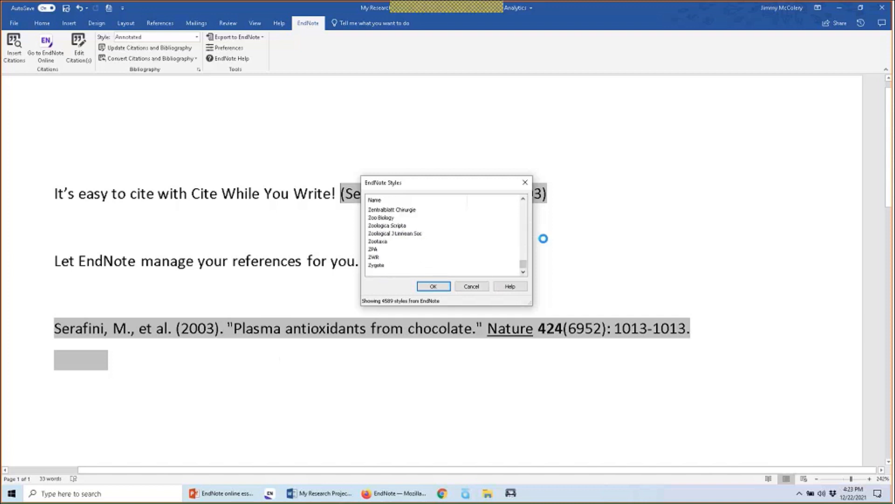
{"action": "left_click", "coordinate": [523, 236]}
{"action": "left_click", "coordinate": [523, 236]}
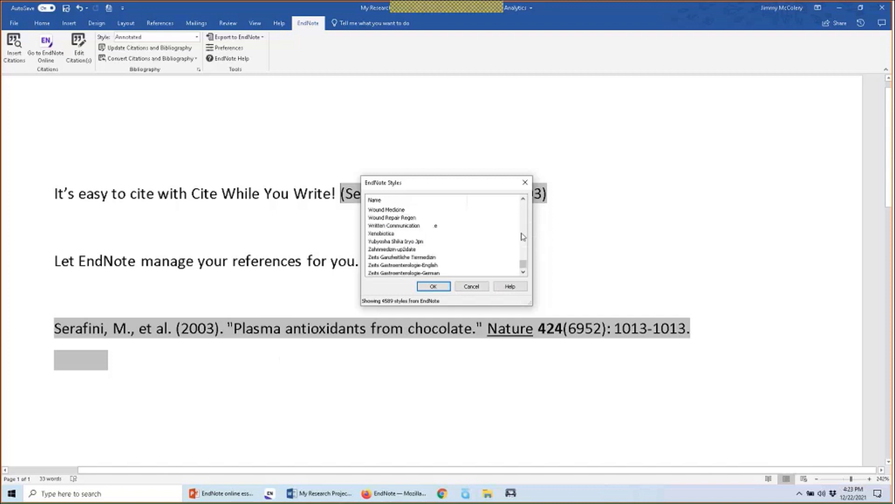
{"action": "left_click", "coordinate": [522, 236]}
{"action": "left_click", "coordinate": [523, 236]}
{"action": "left_click", "coordinate": [522, 236]}
{"action": "left_click", "coordinate": [523, 236]}
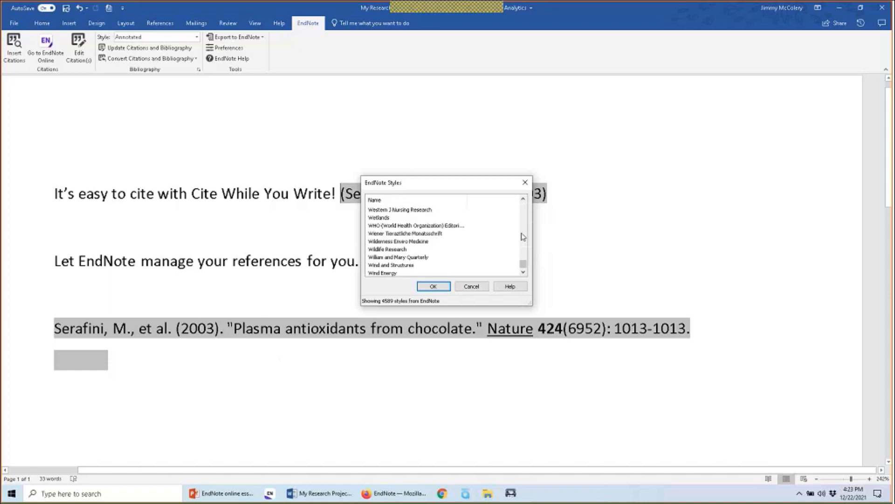
{"action": "left_click", "coordinate": [522, 236]}
{"action": "left_click", "coordinate": [522, 236]}
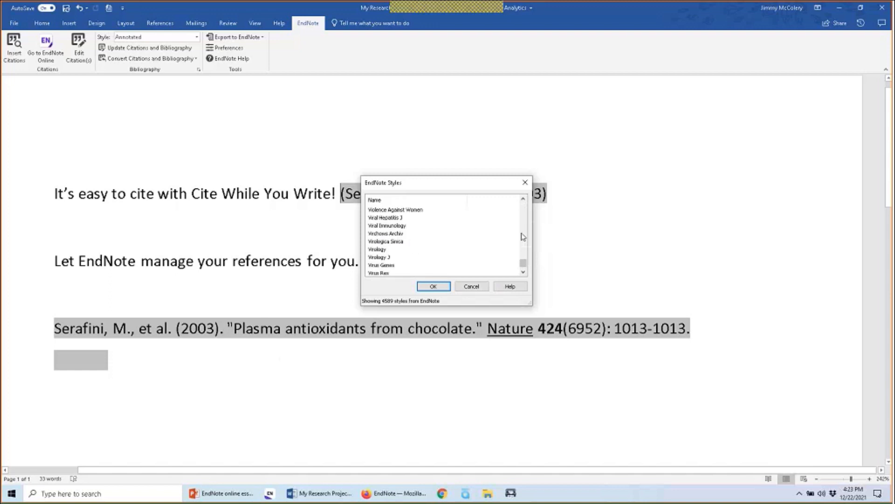
{"action": "left_click", "coordinate": [522, 236]}
{"action": "left_click", "coordinate": [523, 236]}
{"action": "left_click", "coordinate": [523, 236]}
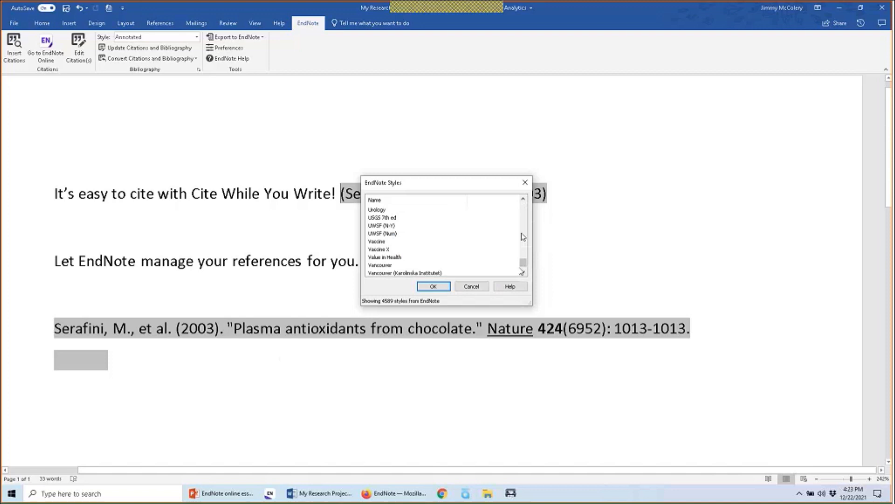
{"action": "left_click", "coordinate": [450, 273]}
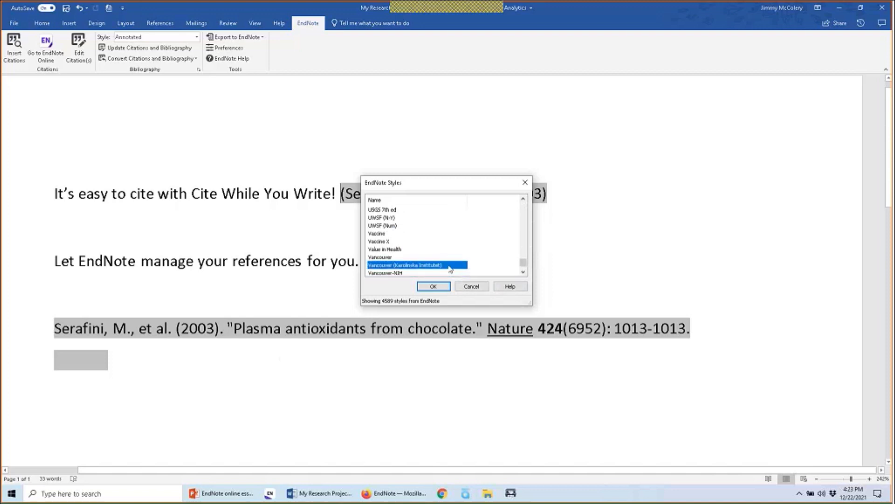
{"action": "left_click", "coordinate": [434, 285]}
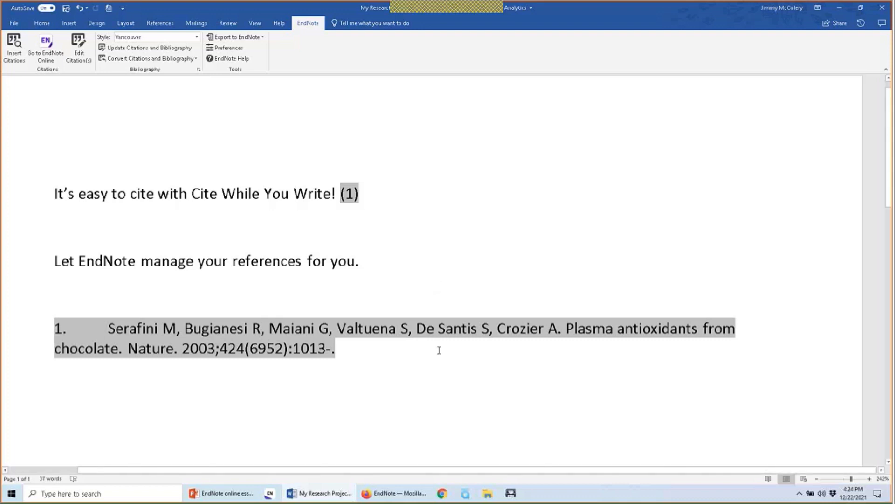
Select the numbered Vancouver bibliography, then place the cursor after the second sentence
{"action": "left_click_drag", "start_coordinate": [438, 349], "coordinate": [393, 300]}
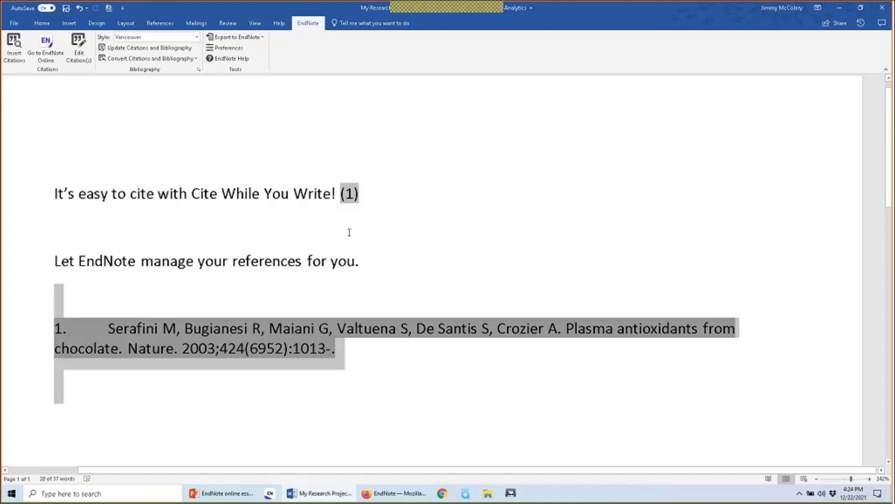
{"action": "left_click", "coordinate": [398, 261]}
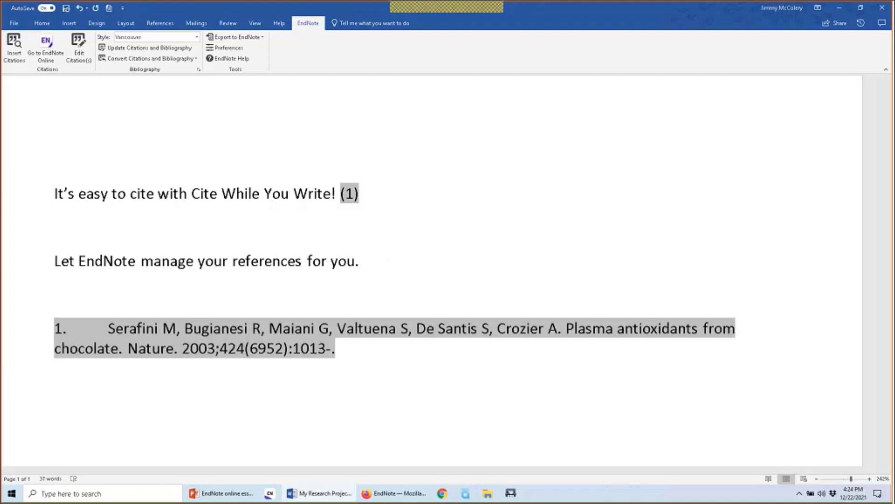
Search the EndNote library for 'sleep' references
{"action": "left_click", "coordinate": [8, 43]}
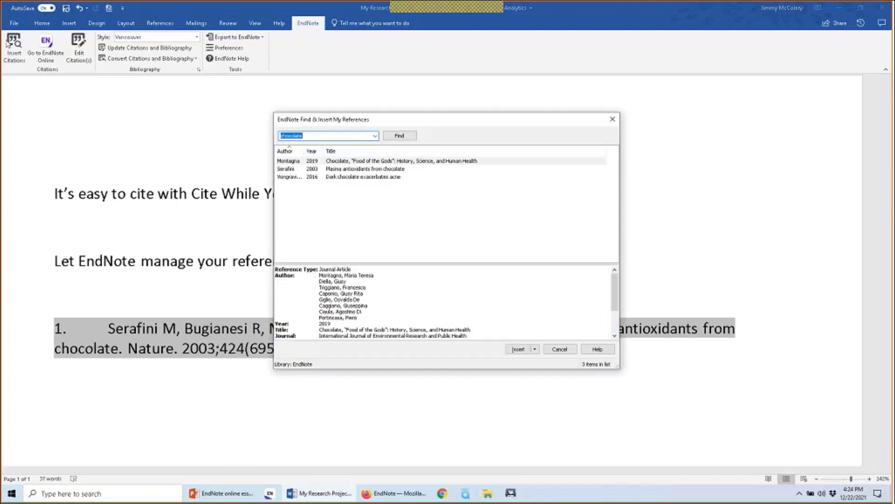
{"action": "type", "text": "sleep"}
{"action": "left_click", "coordinate": [405, 138]}
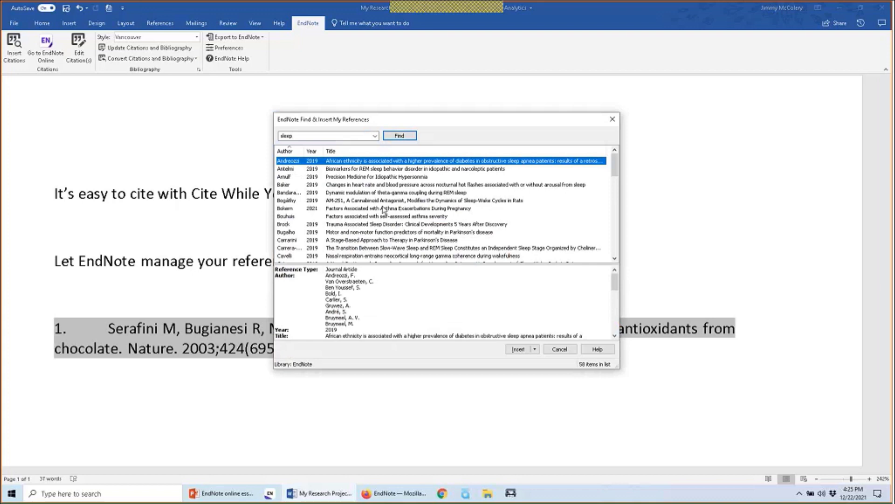
Preview the results and insert the Pizza 2019 pediatric narcolepsy sleep-test paper as citation (2)
{"action": "left_click", "coordinate": [387, 240]}
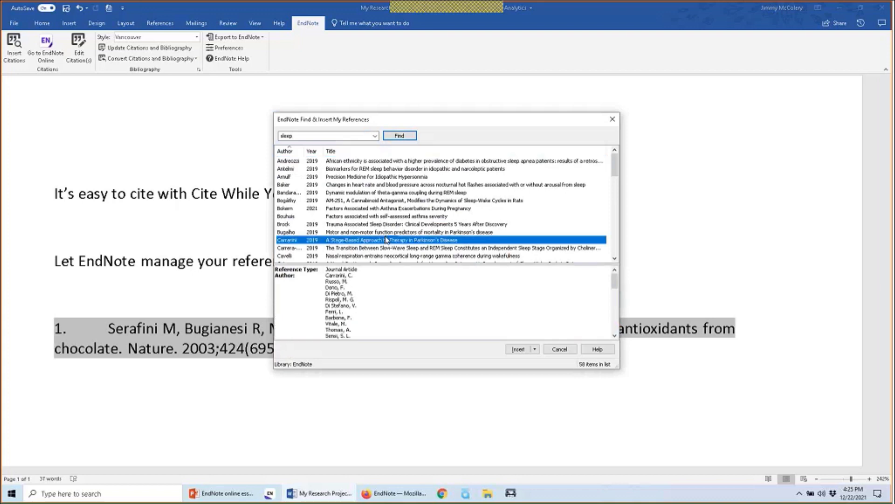
{"action": "scroll", "coordinate": [387, 240], "scroll_direction": "down", "scroll_amount": 2}
{"action": "left_click", "coordinate": [388, 240]}
{"action": "scroll", "coordinate": [391, 242], "scroll_direction": "down", "scroll_amount": 1}
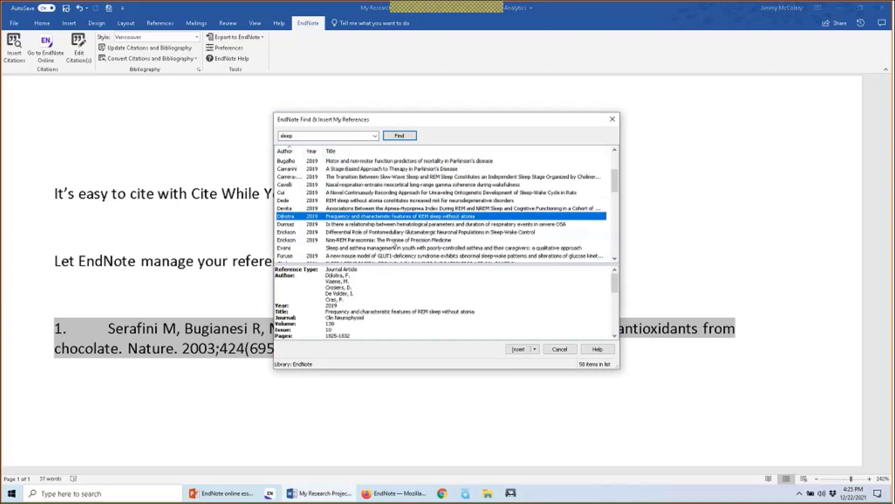
{"action": "scroll", "coordinate": [394, 242], "scroll_direction": "down", "scroll_amount": 3}
{"action": "left_click", "coordinate": [395, 239]}
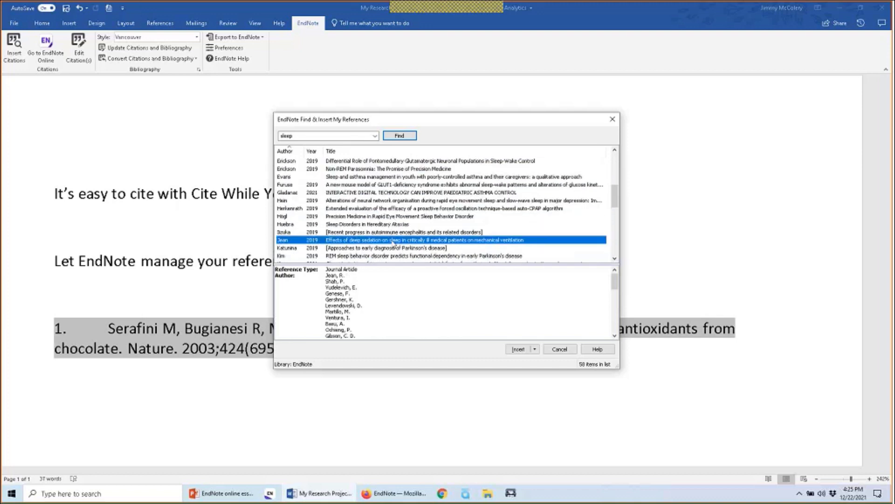
{"action": "scroll", "coordinate": [394, 242], "scroll_direction": "down", "scroll_amount": 5}
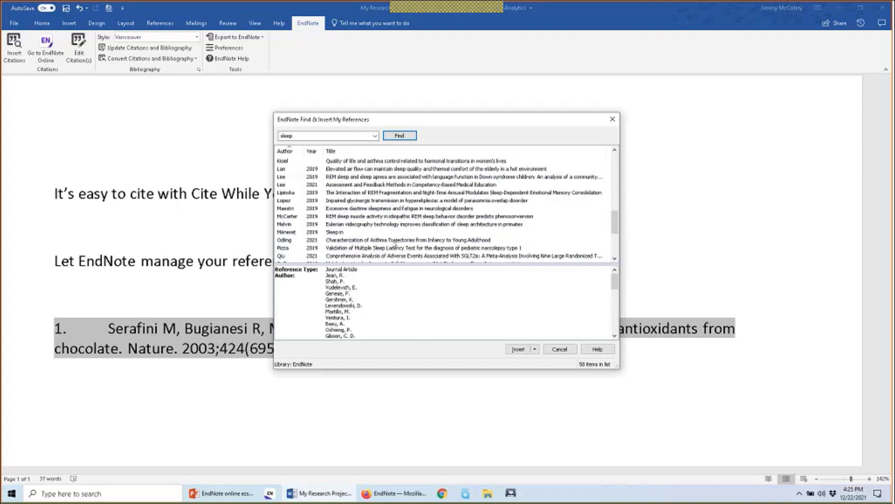
{"action": "left_click", "coordinate": [394, 247]}
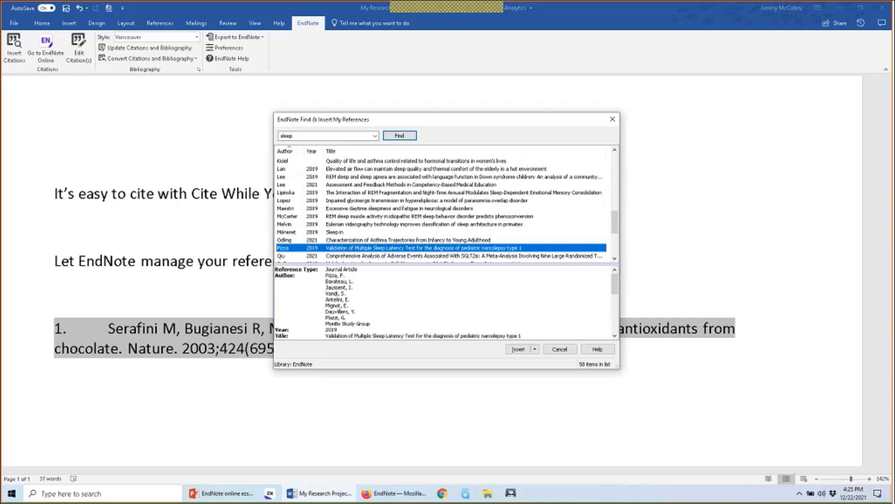
{"action": "left_click", "coordinate": [517, 349]}
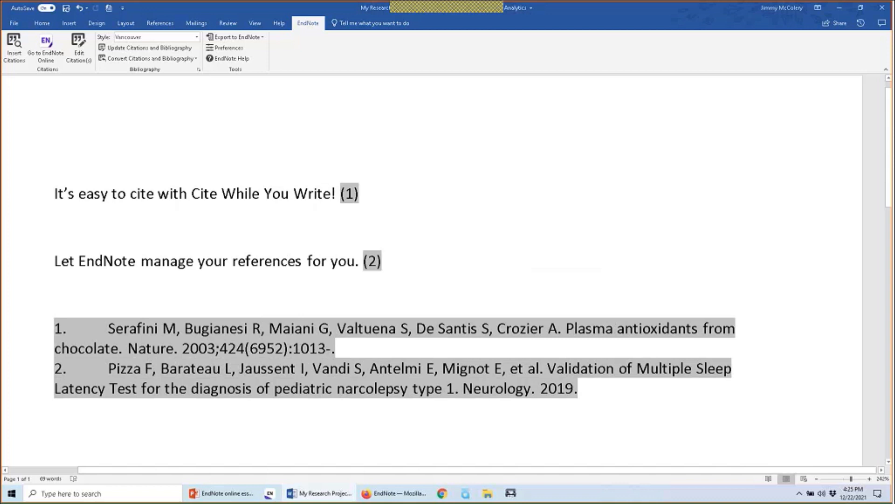
Pick APA 7th from the full style list so citations read (Serafini et al., 2003) and (Pizza et al., 2019)
{"action": "left_click", "coordinate": [197, 38]}
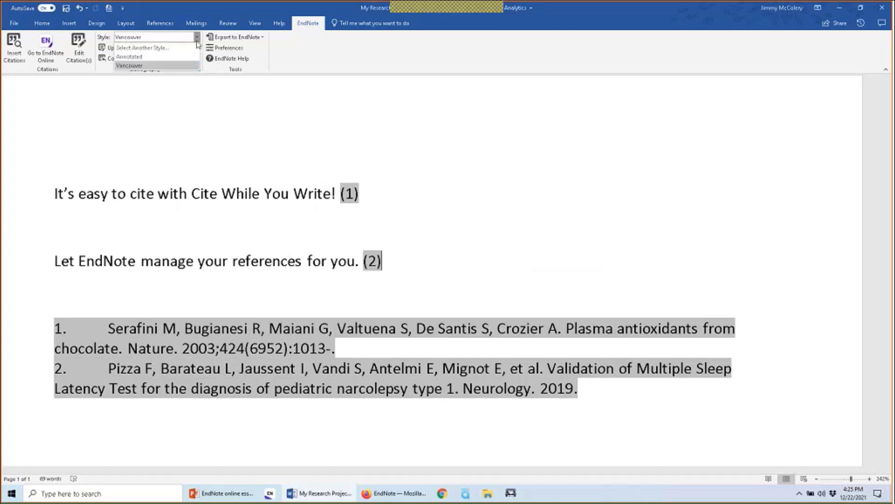
{"action": "left_click", "coordinate": [192, 48]}
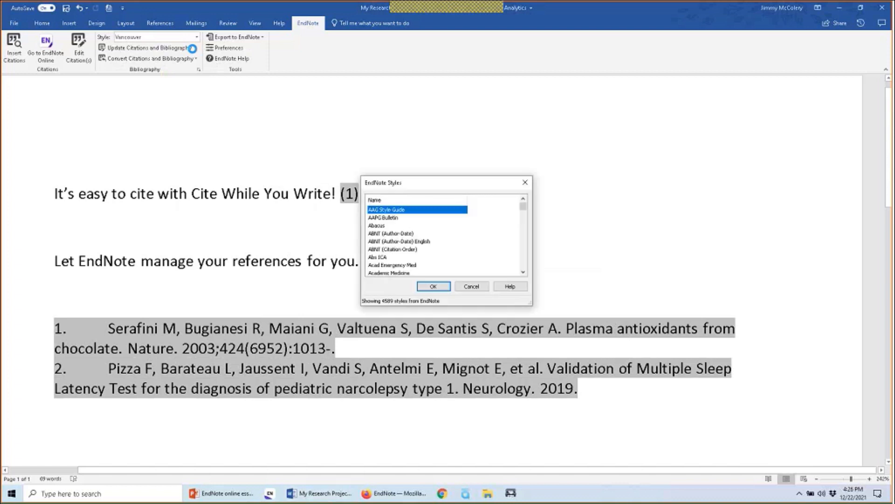
{"action": "key", "text": "a"}
{"action": "key", "text": "p"}
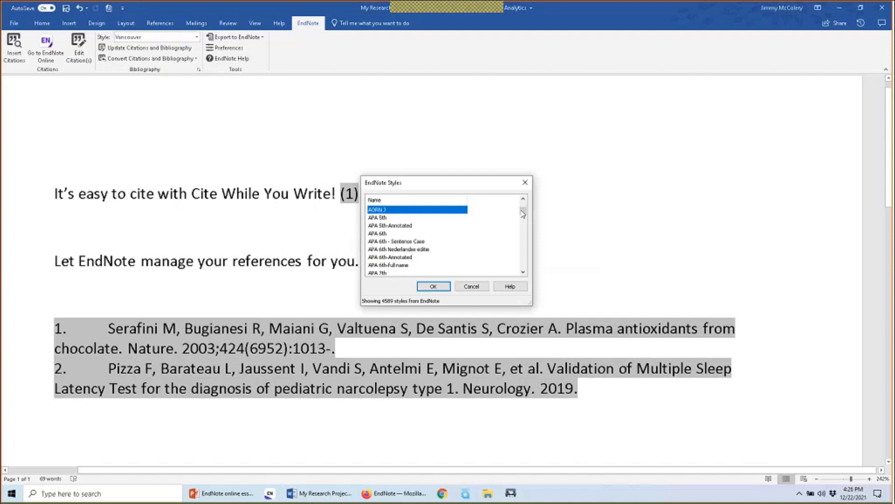
{"action": "left_click", "coordinate": [389, 273]}
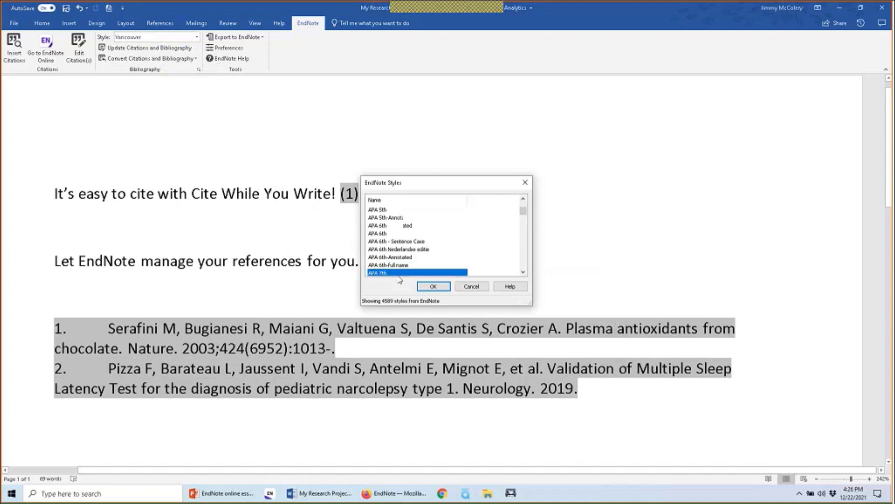
{"action": "left_click", "coordinate": [436, 287]}
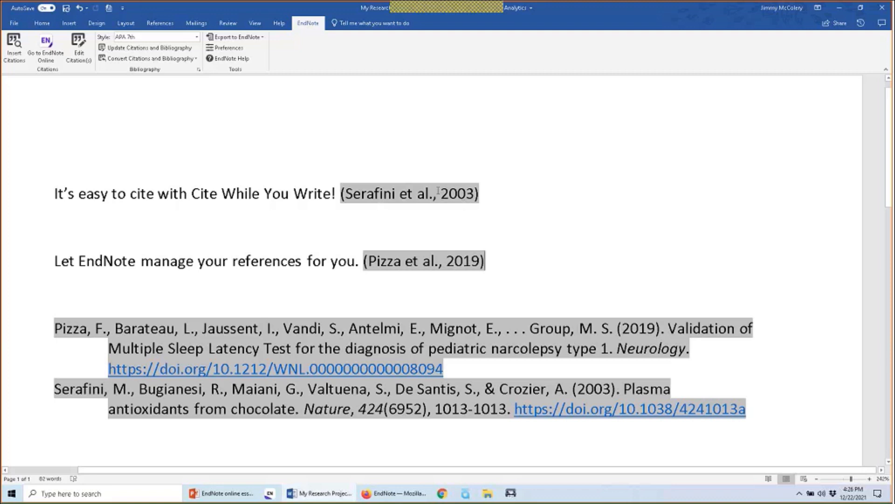
Delete 'Serafini et al.,' from the first citation, then restore it with Update Citations and Bibliography
{"action": "left_click_drag", "start_coordinate": [442, 193], "coordinate": [345, 196]}
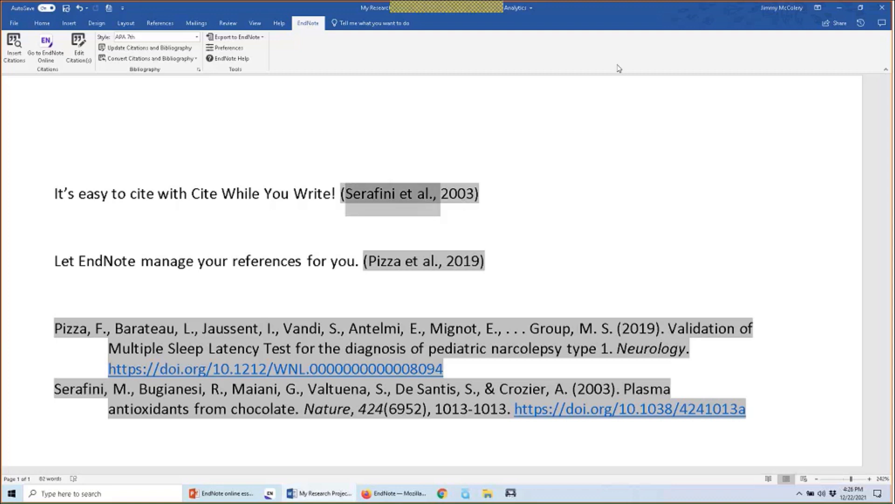
{"action": "key", "text": "Delete"}
{"action": "key", "text": "Delete"}
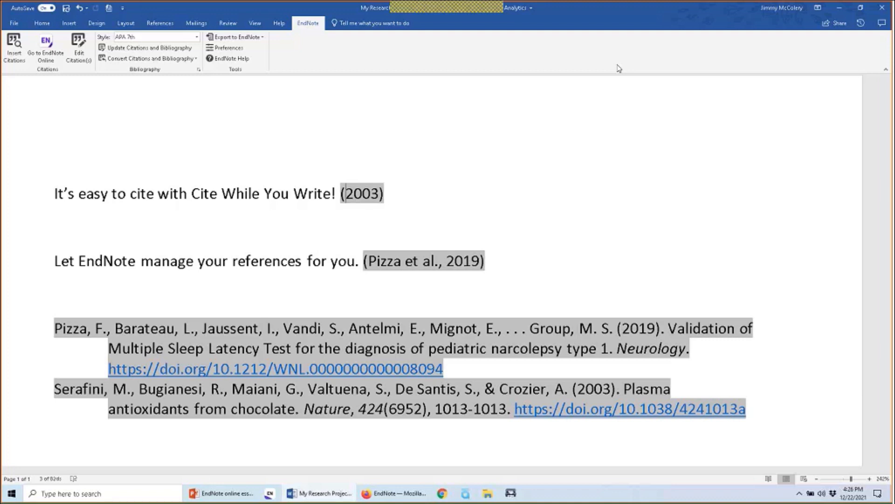
{"action": "left_click", "coordinate": [522, 122]}
{"action": "left_click", "coordinate": [296, 125]}
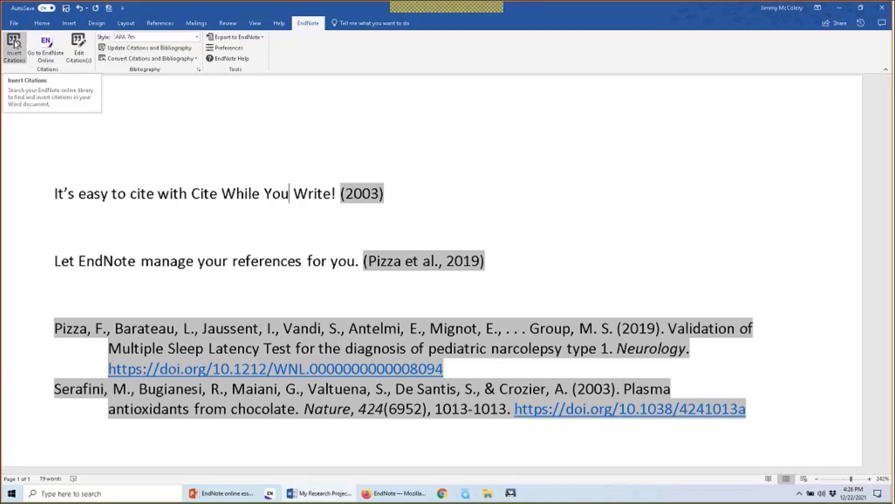
{"action": "left_click", "coordinate": [111, 47]}
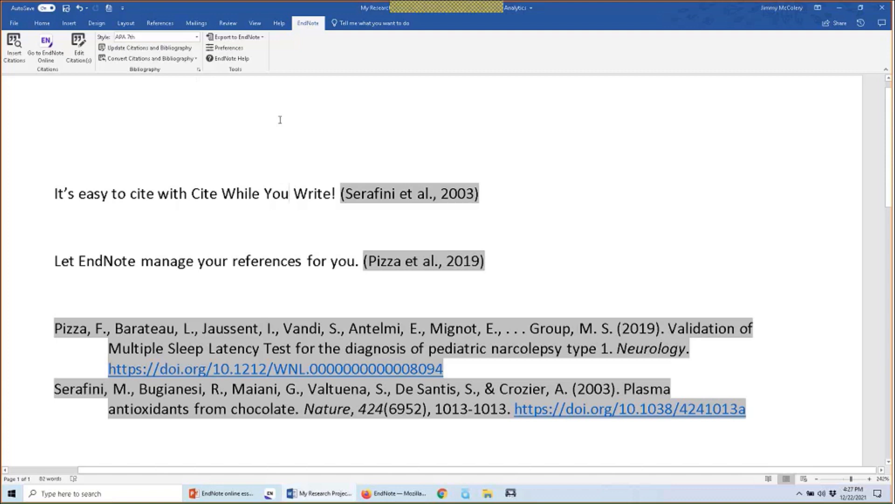
{"action": "left_click_drag", "start_coordinate": [496, 190], "coordinate": [339, 198]}
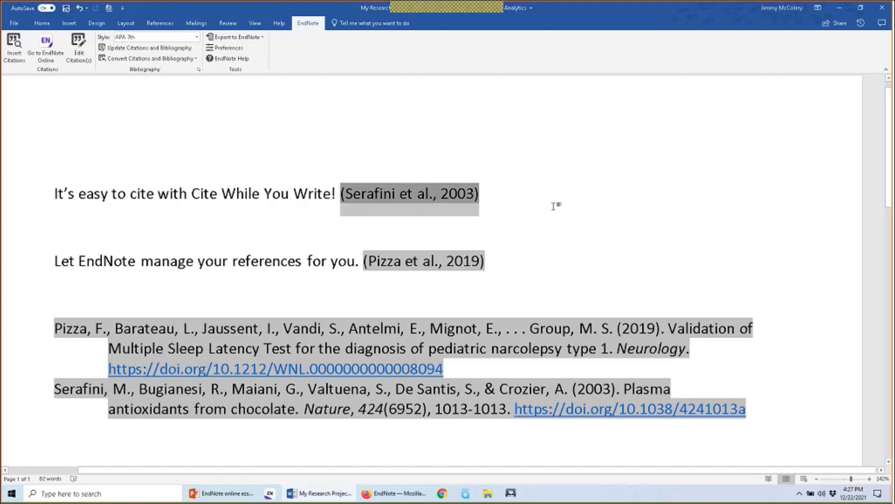
Edit the Serafini citation to exclude the author, with prefix 'see also:' and pages 25-27
{"action": "left_click", "coordinate": [79, 57]}
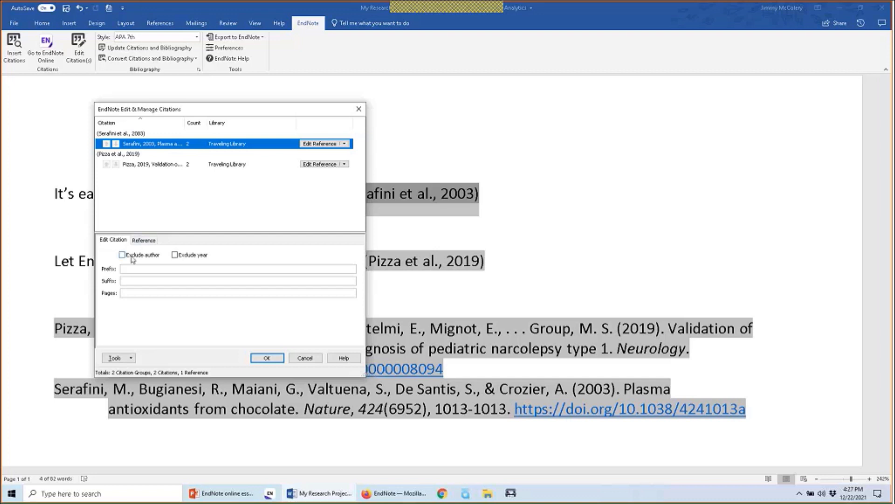
{"action": "left_click", "coordinate": [150, 257]}
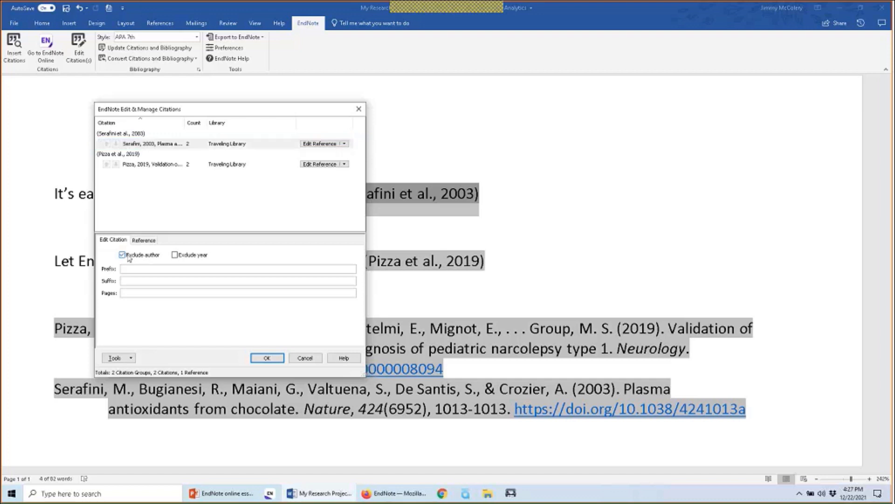
{"action": "left_click", "coordinate": [129, 258]}
{"action": "left_click", "coordinate": [132, 257]}
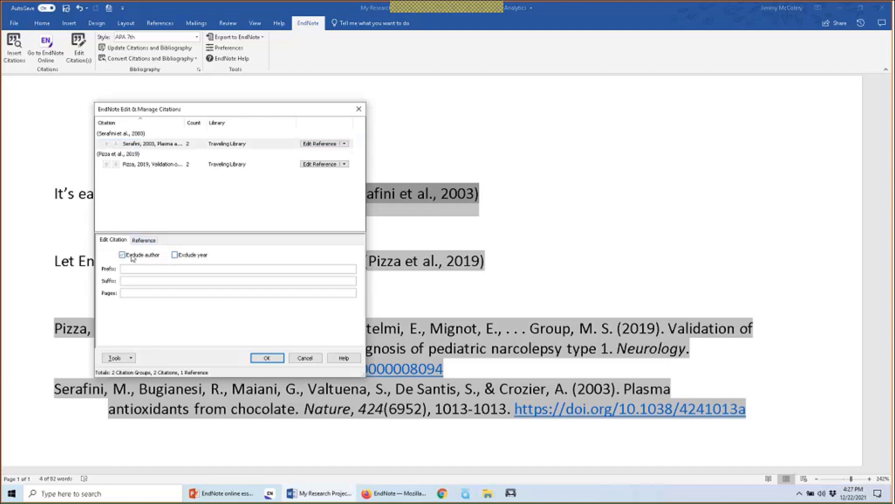
{"action": "left_click", "coordinate": [163, 292]}
{"action": "type", "text": "see also:"}
{"action": "left_click", "coordinate": [144, 292]}
{"action": "type", "text": "25-27"}
{"action": "left_click", "coordinate": [268, 358]}
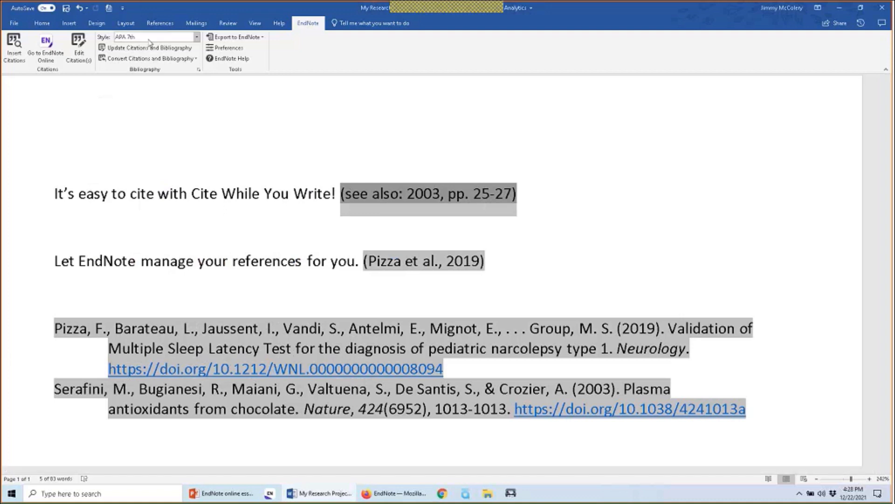
{"action": "left_click", "coordinate": [79, 49]}
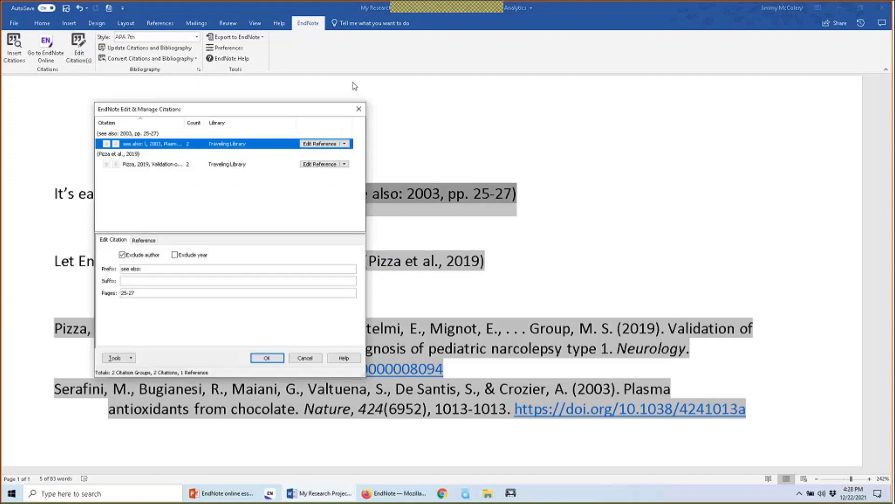
Close the citation editor and switch the EndNote style to Annotated
{"action": "left_click", "coordinate": [358, 109]}
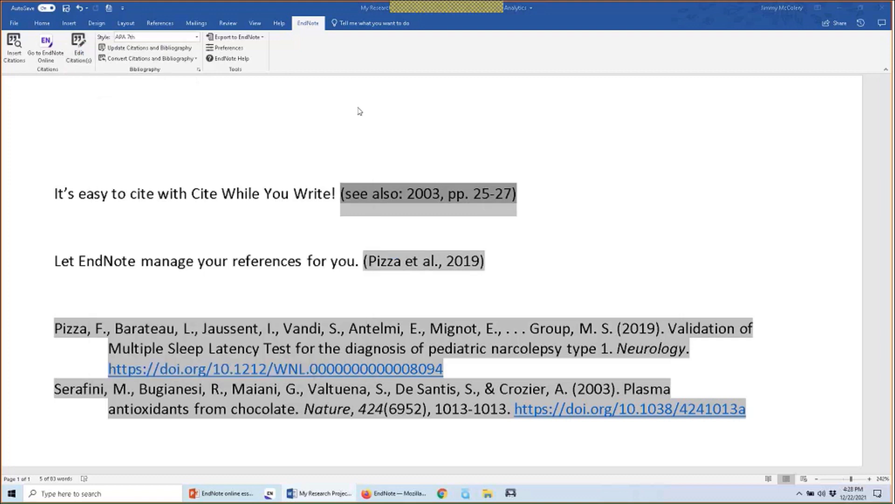
{"action": "left_click", "coordinate": [196, 37]}
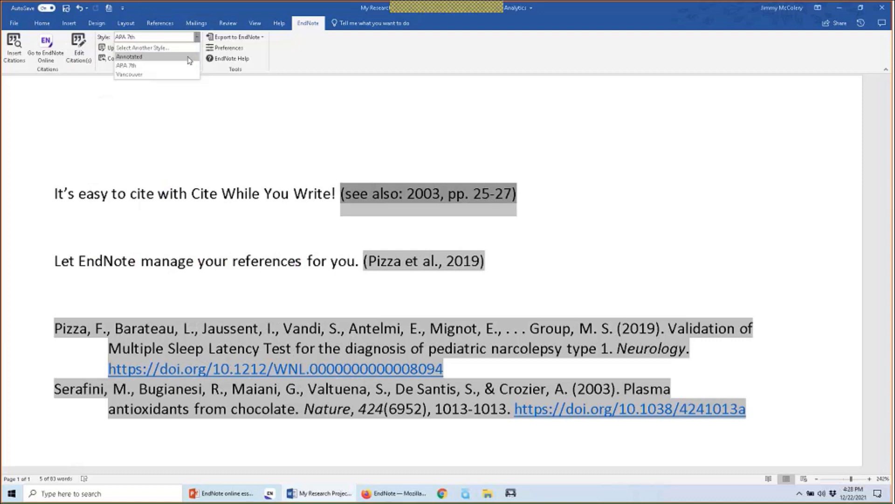
{"action": "left_click", "coordinate": [189, 57]}
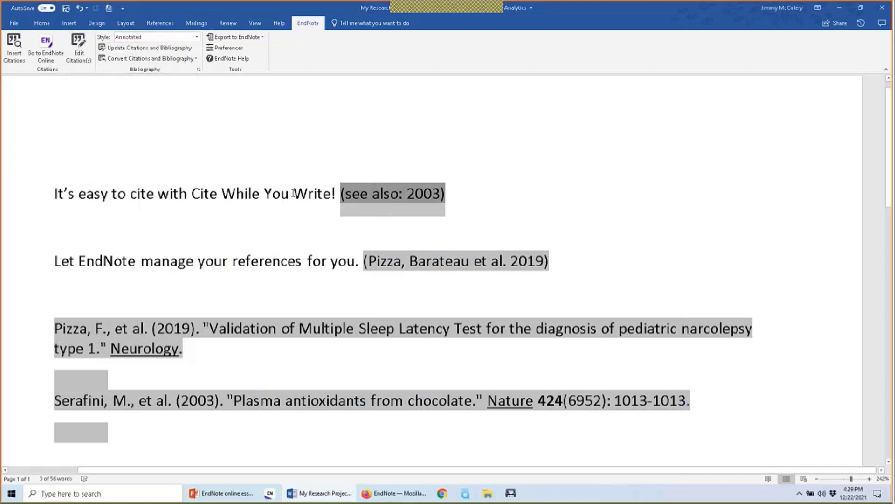
In the citation editor, move page range 25-27 from Pages into the Suffix as ', pp. 25-27'
{"action": "left_click", "coordinate": [78, 47]}
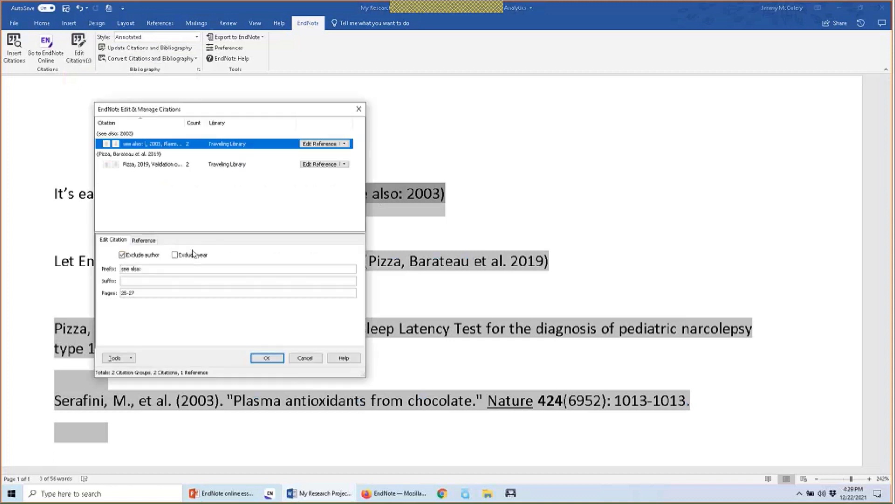
{"action": "left_click_drag", "start_coordinate": [161, 292], "coordinate": [86, 295]}
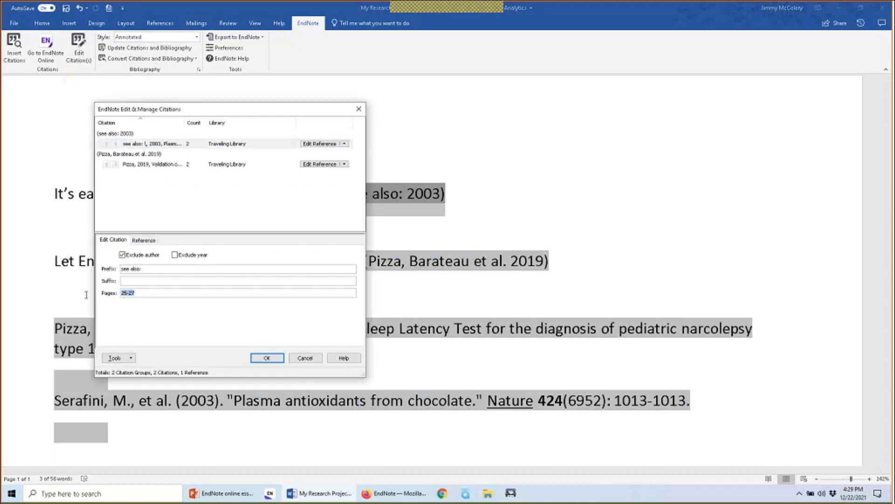
{"action": "key", "text": "Delete"}
{"action": "left_click", "coordinate": [141, 281]}
{"action": "type", "text": ", pp. 25-27"}
Apply the ', pp. 25-27' suffix, then delete the see-also citation after Write!
{"action": "left_click_drag", "start_coordinate": [121, 281], "coordinate": [135, 281]}
{"action": "left_click", "coordinate": [130, 293]}
{"action": "left_click", "coordinate": [134, 282]}
{"action": "left_click", "coordinate": [261, 357]}
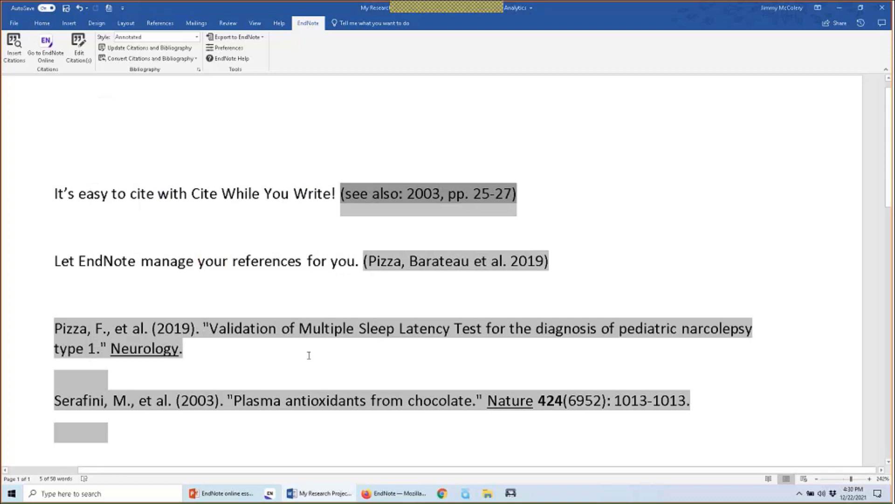
{"action": "left_click", "coordinate": [530, 196]}
{"action": "key", "text": "BackSpace"}
{"action": "key", "text": "BackSpace"}
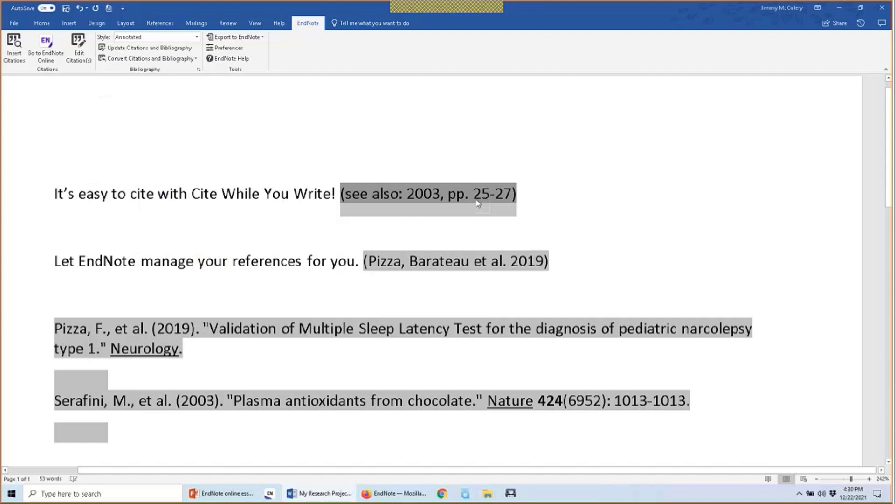
Check that the (see also: 2003, pp. 25-27) citation is restored in the text
{"action": "left_click", "coordinate": [530, 196]}
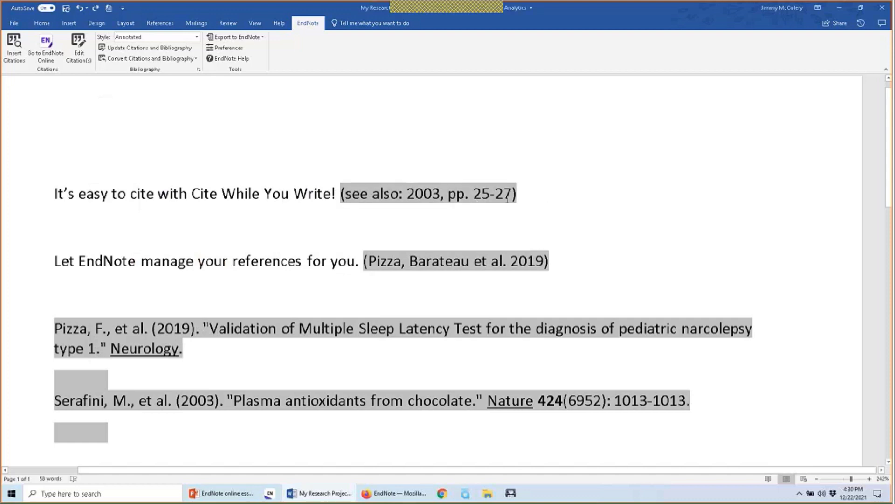
{"action": "left_click_drag", "start_coordinate": [495, 191], "coordinate": [415, 194]}
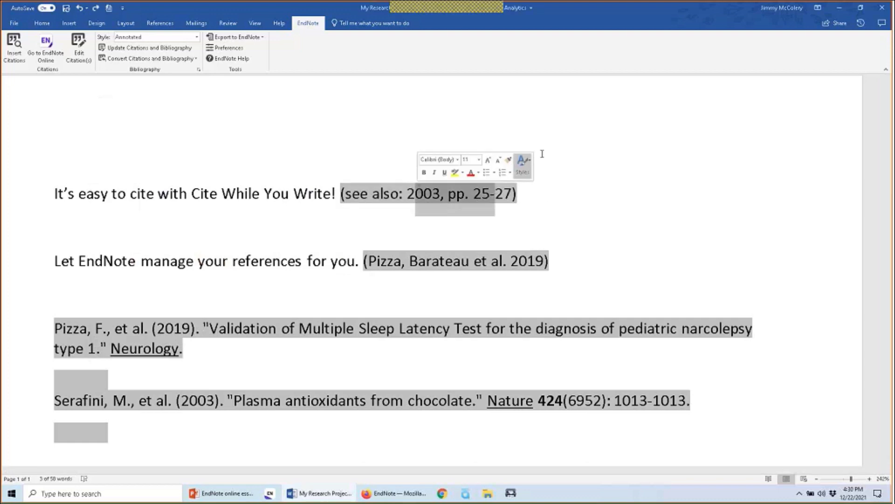
{"action": "left_click", "coordinate": [576, 155]}
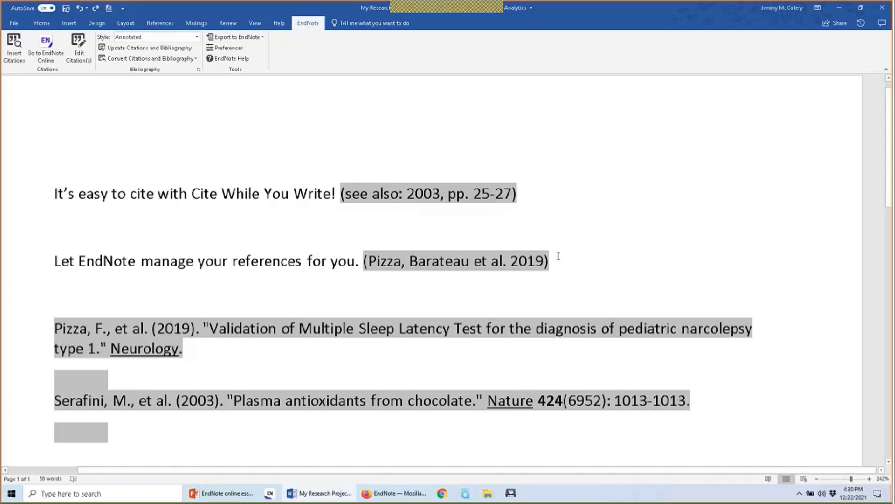
Remove the Pizza 2019 citation with Remove Citation and let EndNote update the document
{"action": "left_click_drag", "start_coordinate": [558, 257], "coordinate": [364, 261]}
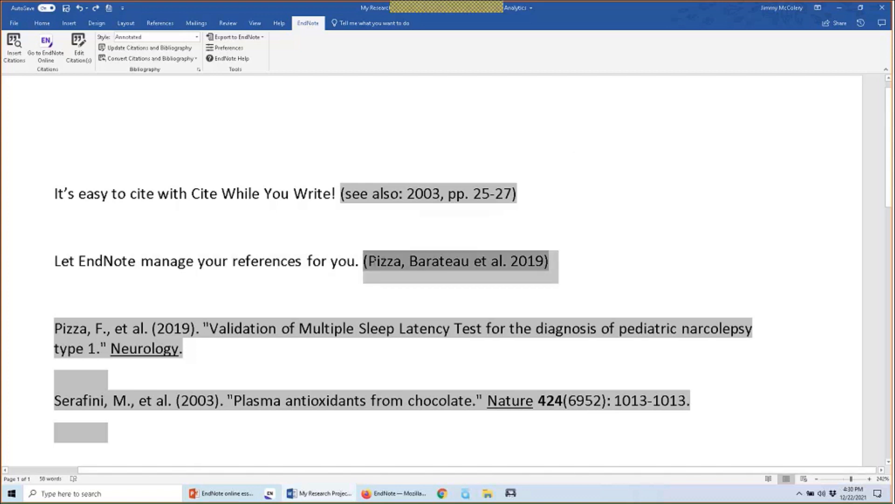
{"action": "left_click", "coordinate": [77, 51]}
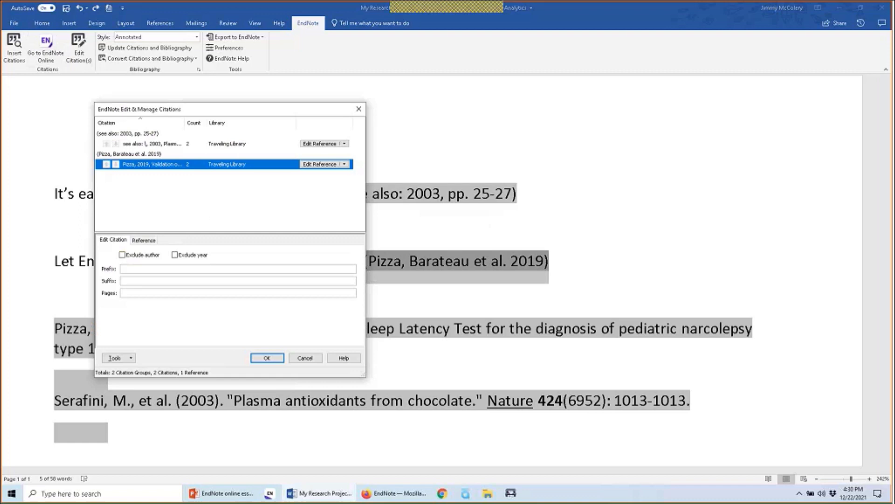
{"action": "left_click", "coordinate": [344, 164]}
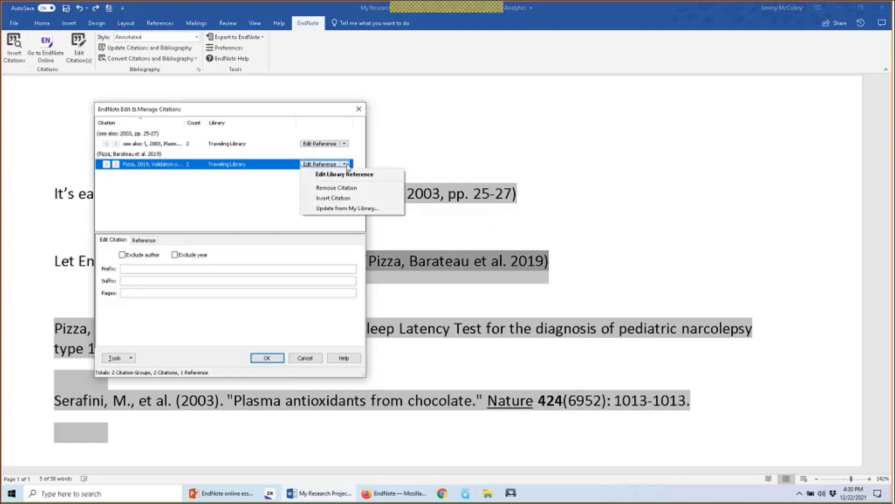
{"action": "left_click", "coordinate": [354, 189]}
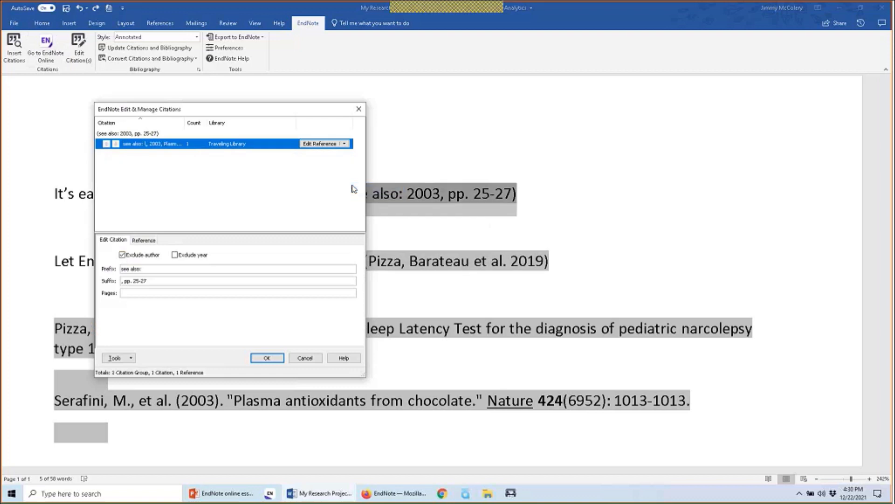
{"action": "left_click", "coordinate": [261, 357]}
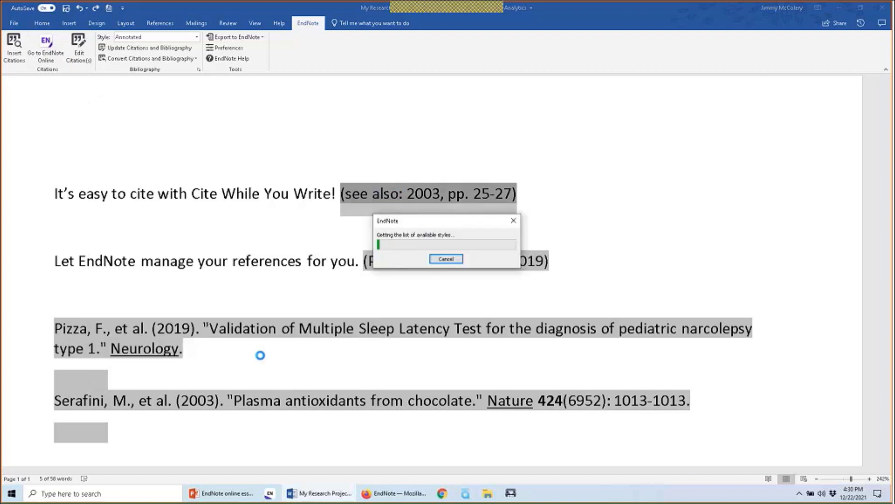